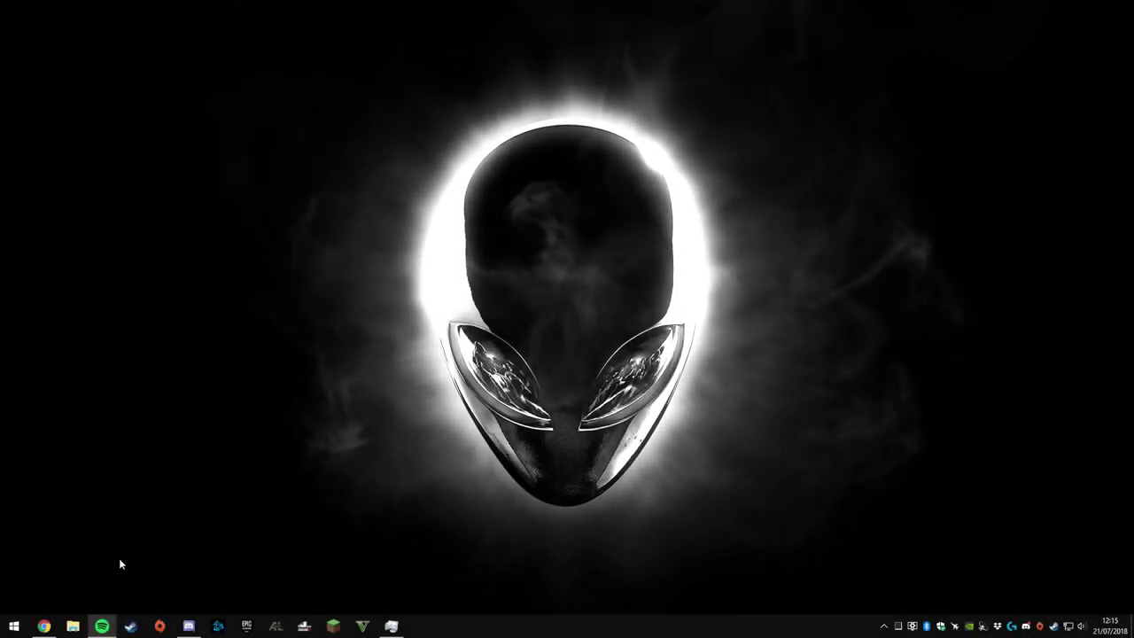
# Search Google for SteamCMD, and download the Windows steamcmd.zip from the Valve Developer Community page
pyautogui.press('super+1')
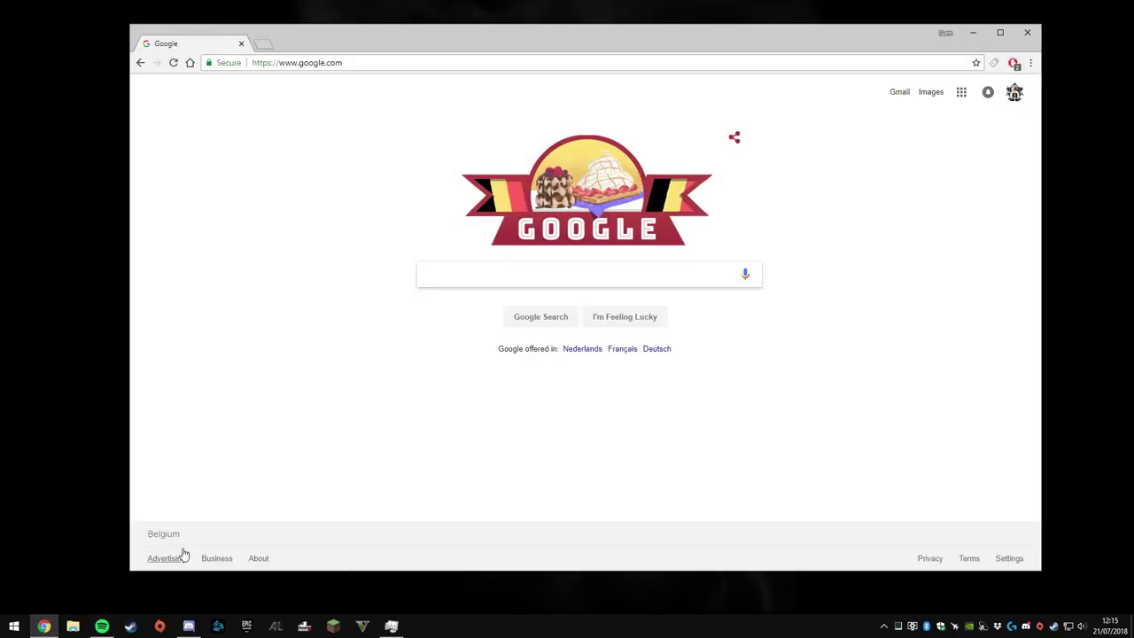
pyautogui.write('SteamCMD')
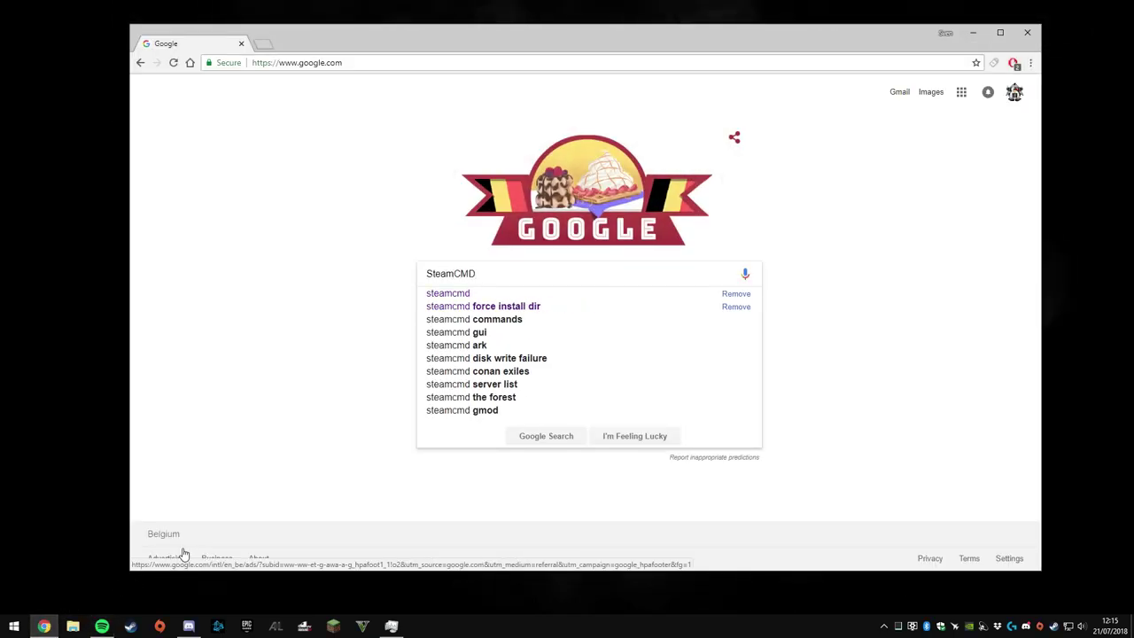
pyautogui.press('Return')
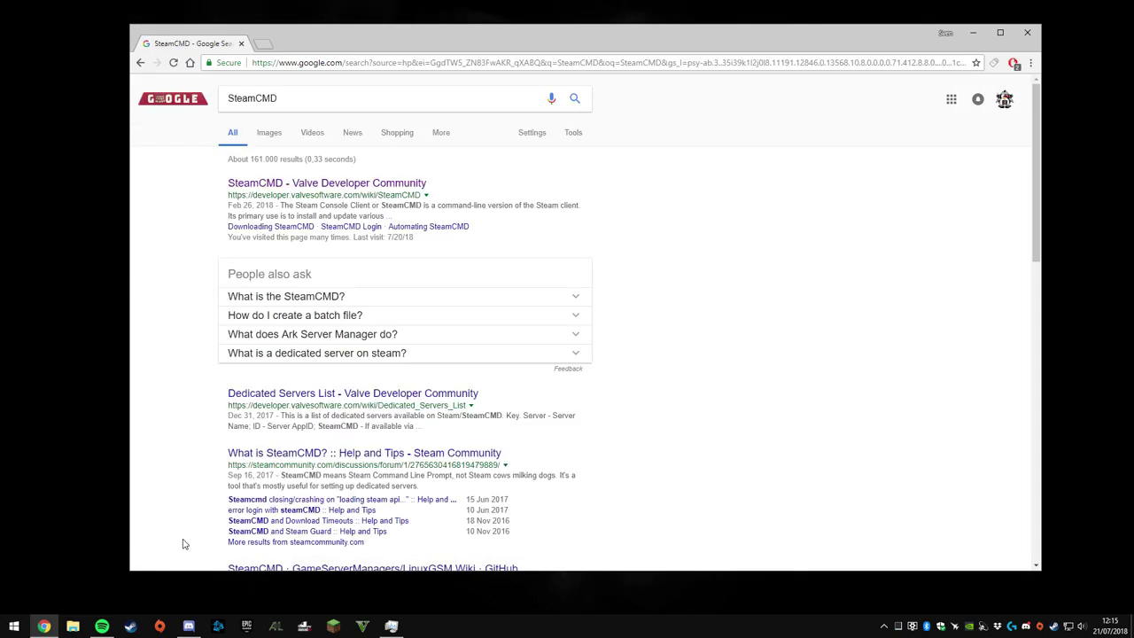
pyautogui.click(308, 183)
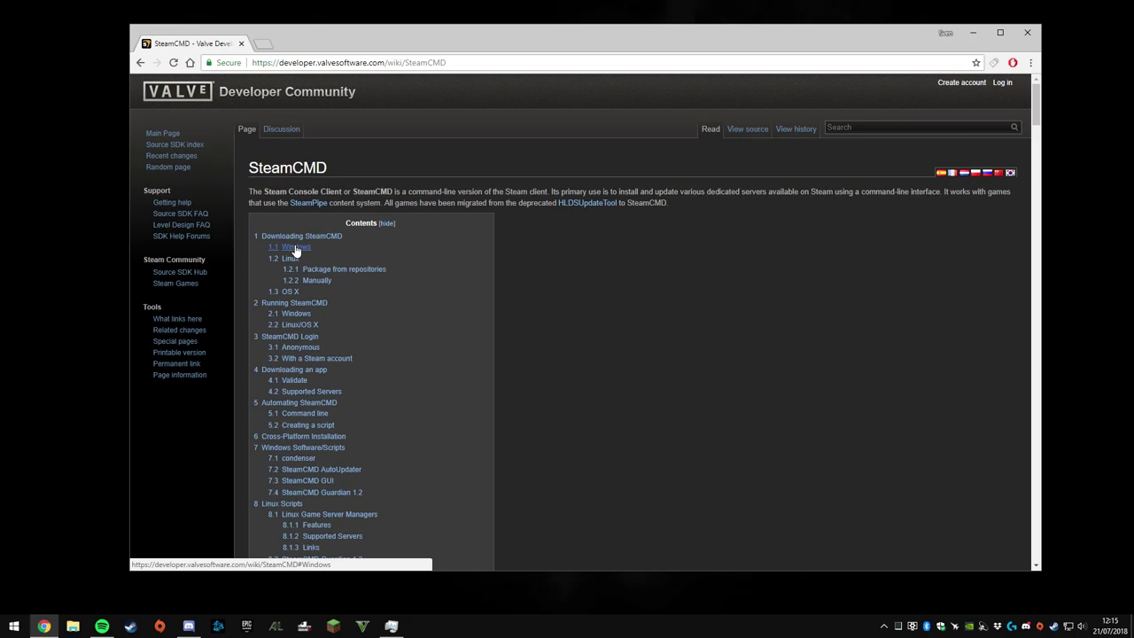
pyautogui.click(296, 251)
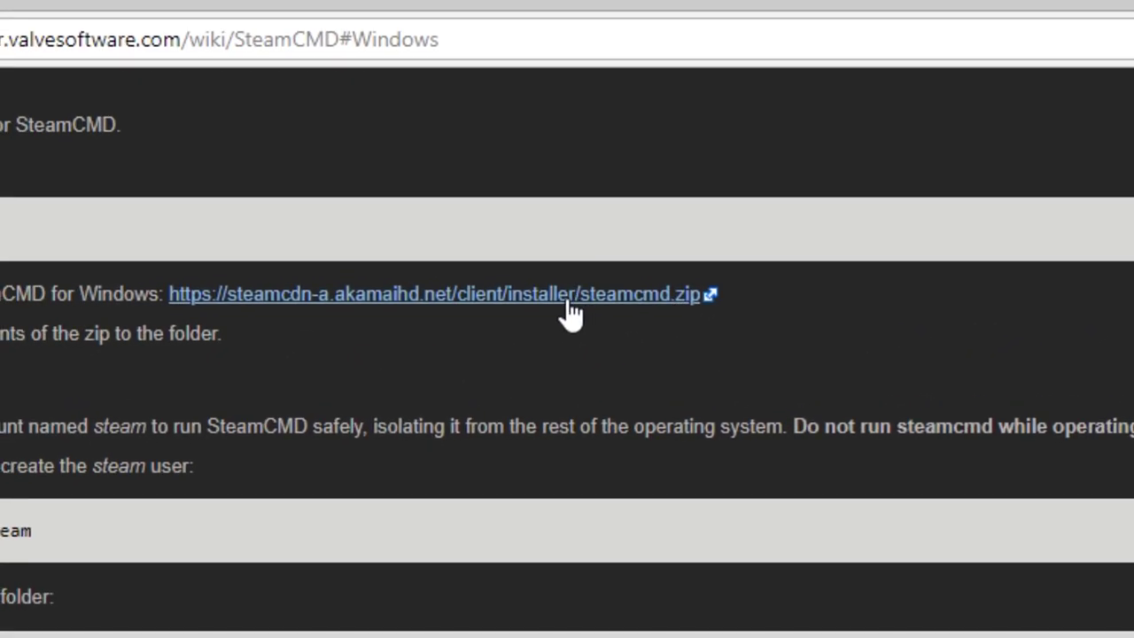
pyautogui.click(568, 303)
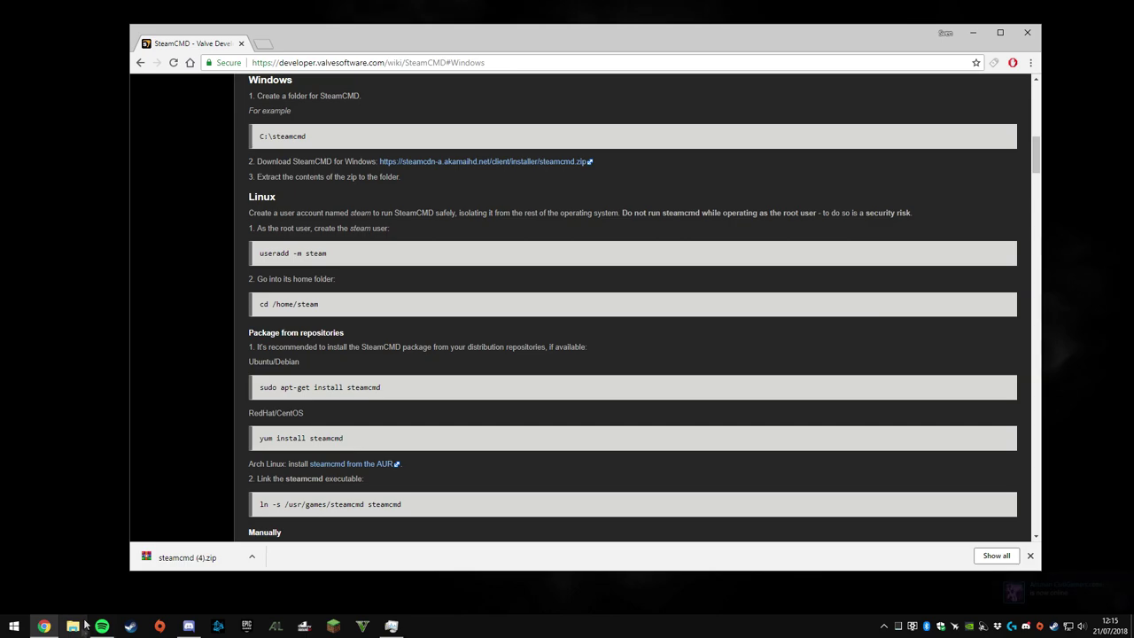
# Create a folder named SteamCMD on Local Disk (C:)
pyautogui.click(79, 625)
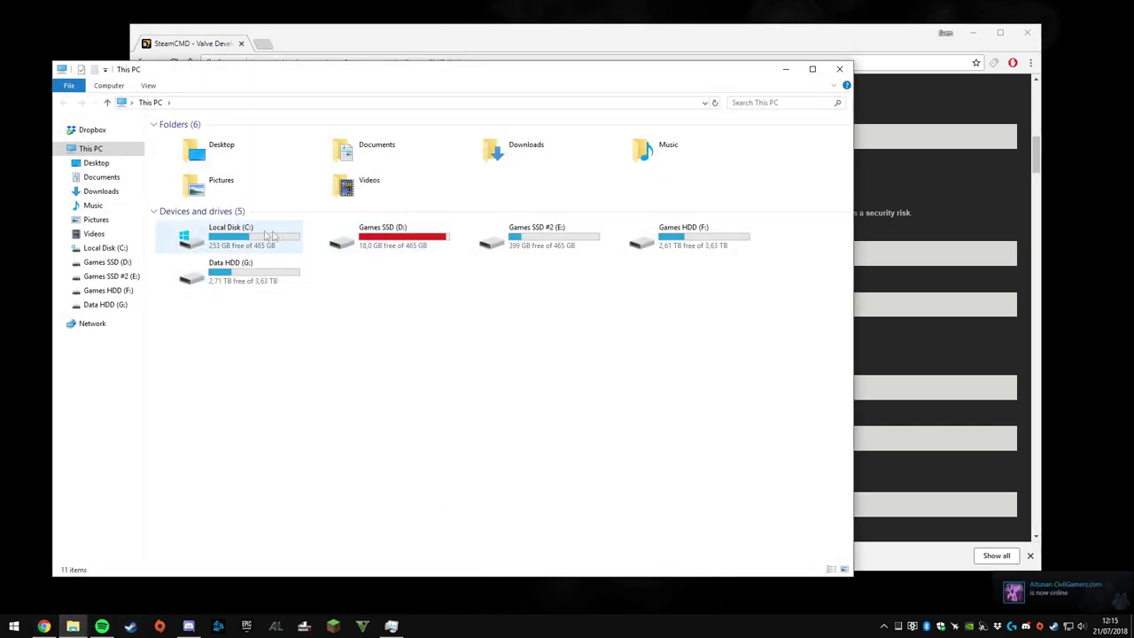
pyautogui.doubleClick(271, 234)
pyautogui.rightClick(248, 234)
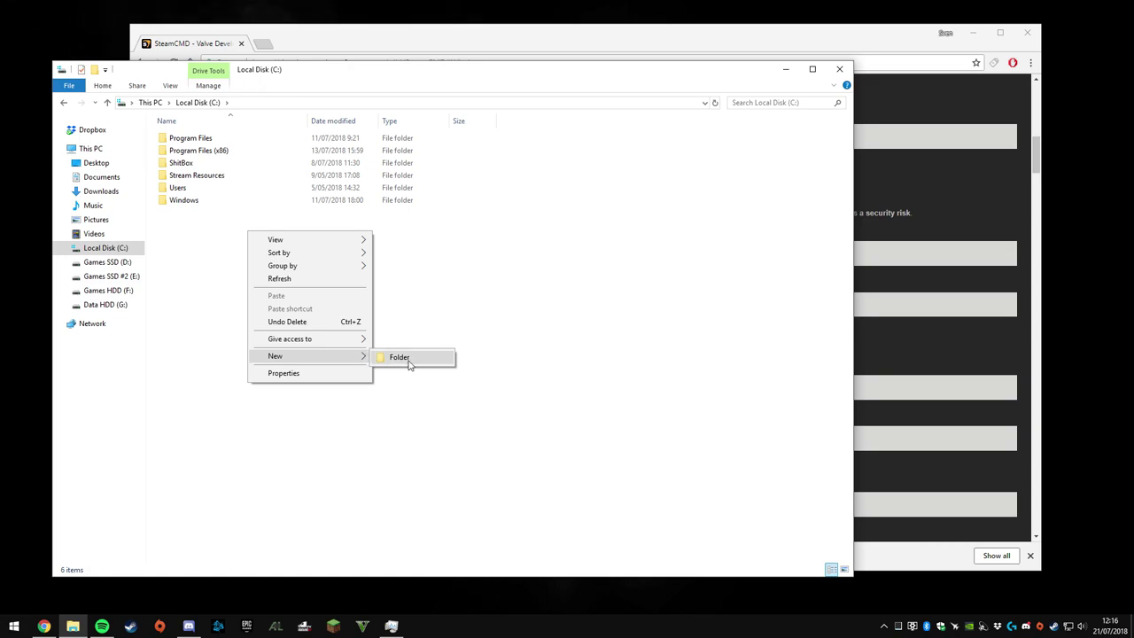
pyautogui.click(400, 357)
pyautogui.write('SteamCMD')
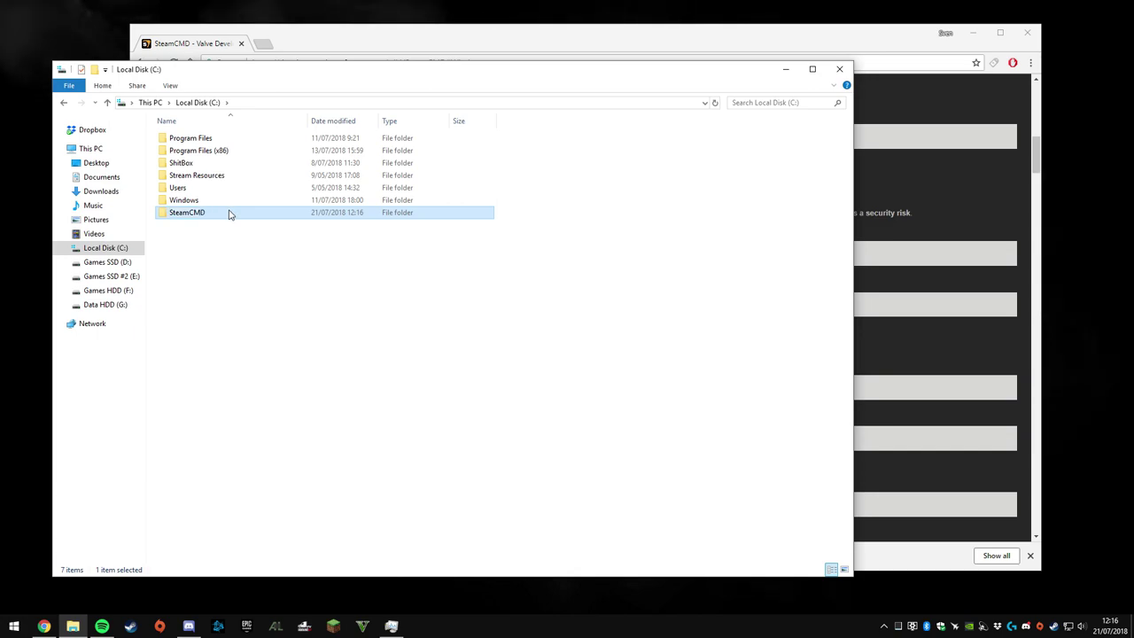
# Extract steamcmd.exe from the downloaded zip archive into C:\SteamCMD, and close the archive
pyautogui.doubleClick(228, 215)
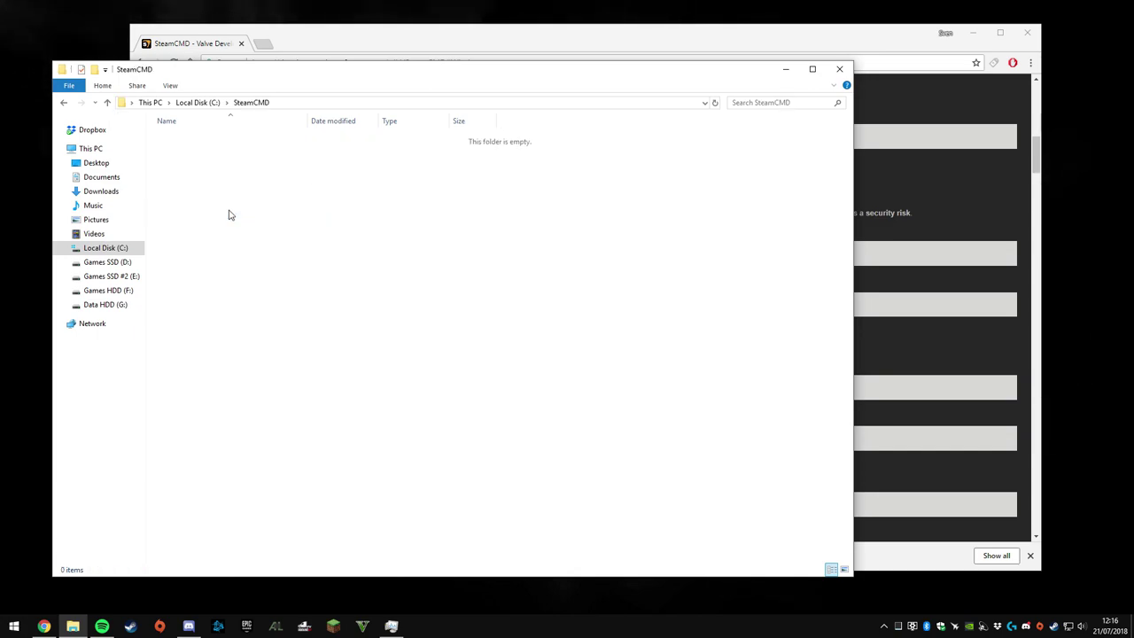
pyautogui.click(920, 296)
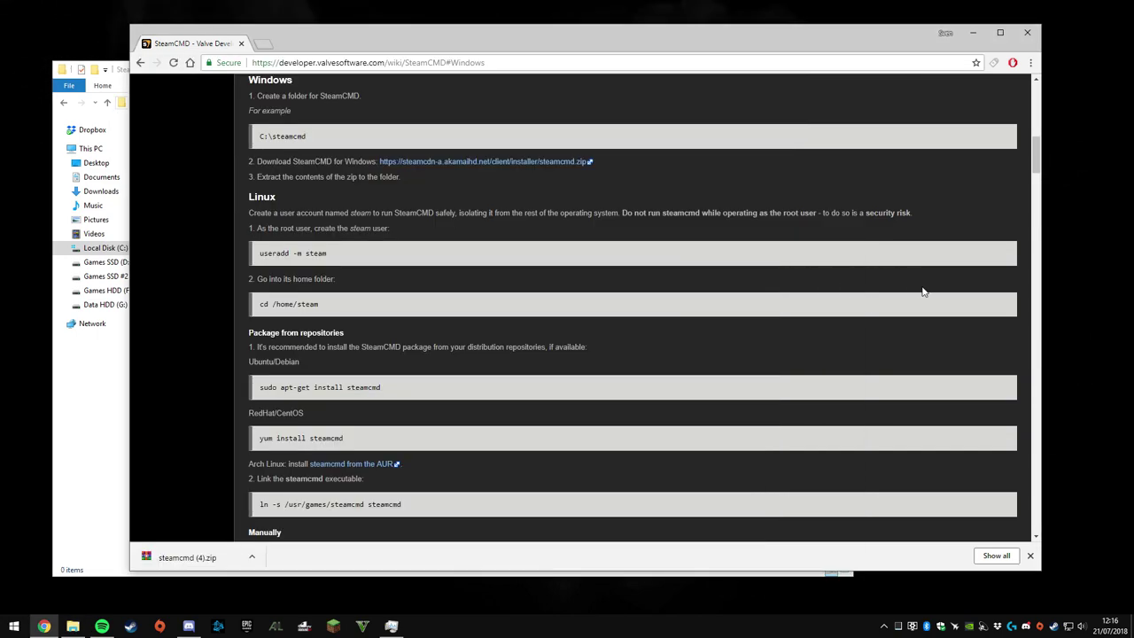
pyautogui.click(197, 555)
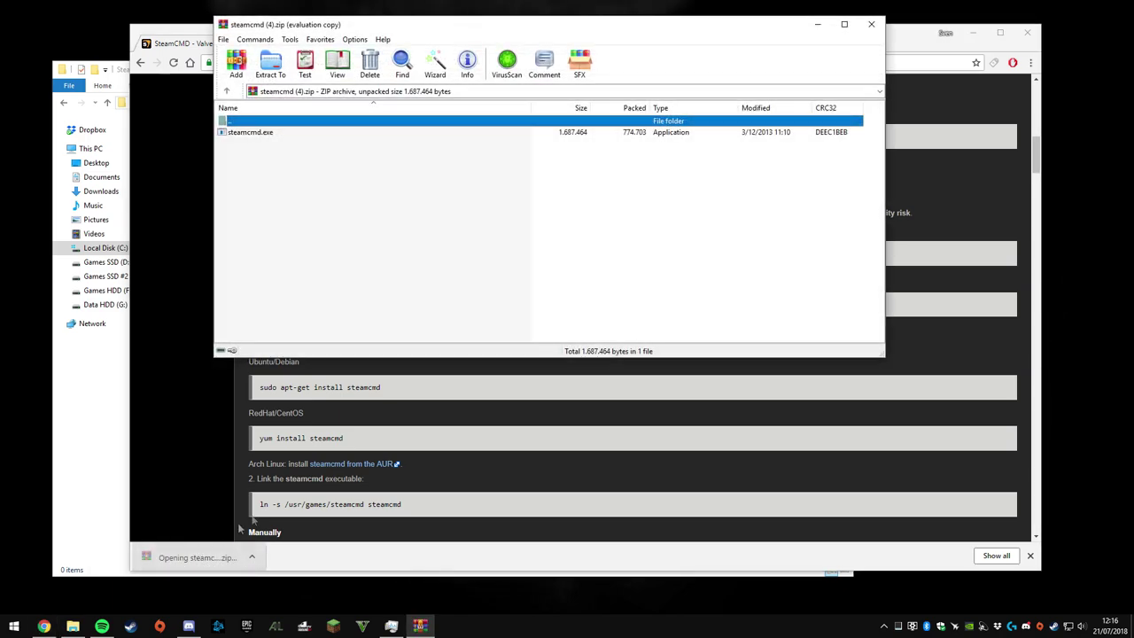
pyautogui.click(972, 34)
pyautogui.moveTo(643, 28); pyautogui.dragTo(883, 93)
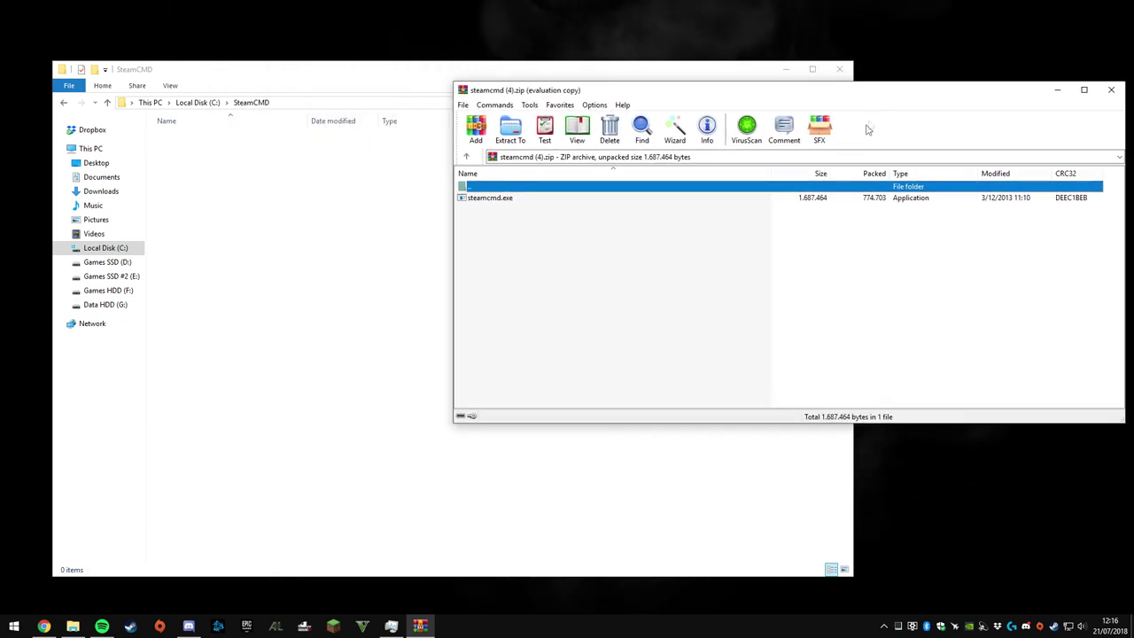
pyautogui.moveTo(833, 198); pyautogui.dragTo(296, 230)
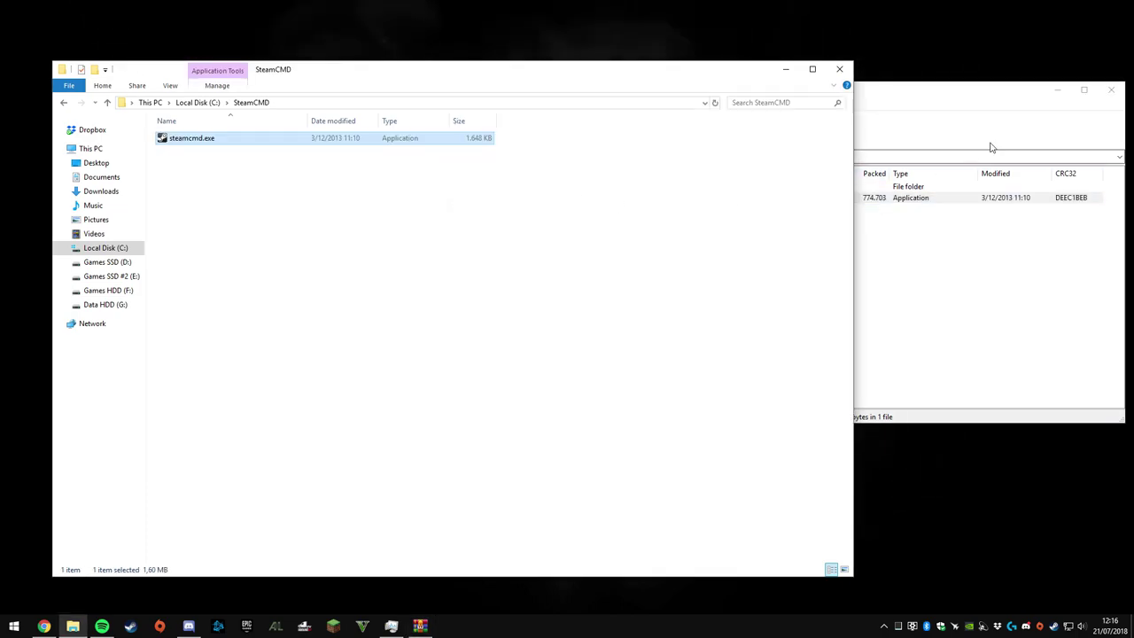
pyautogui.click(1109, 89)
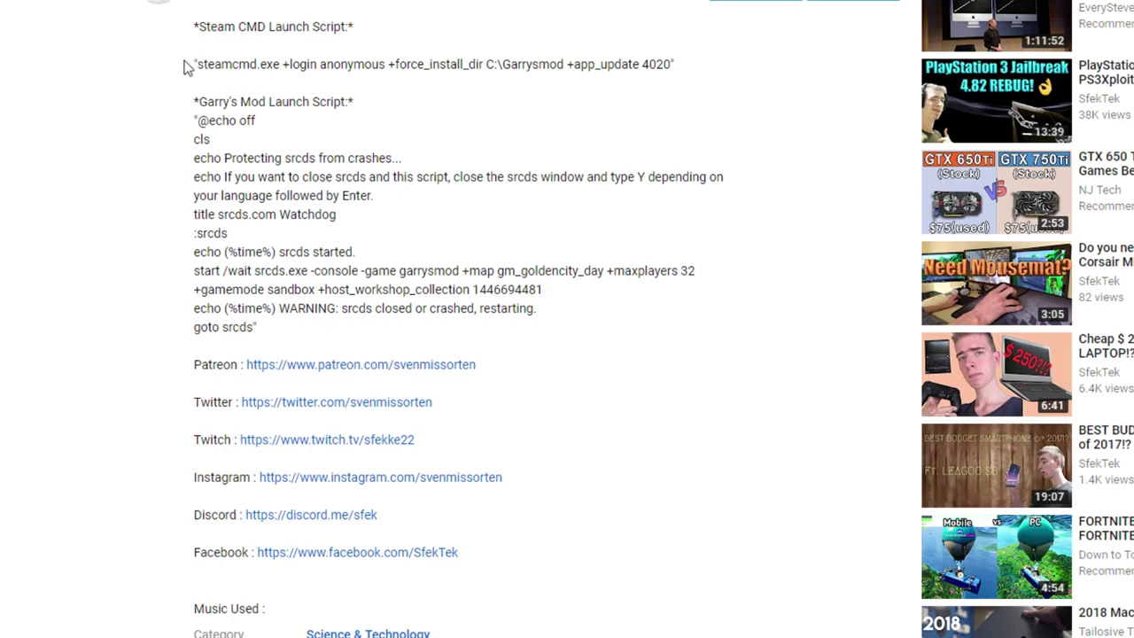
# Highlight the Steam CMD launch script and the Garry's Mod launch script in the video description
pyautogui.moveTo(187, 67); pyautogui.dragTo(551, 59)
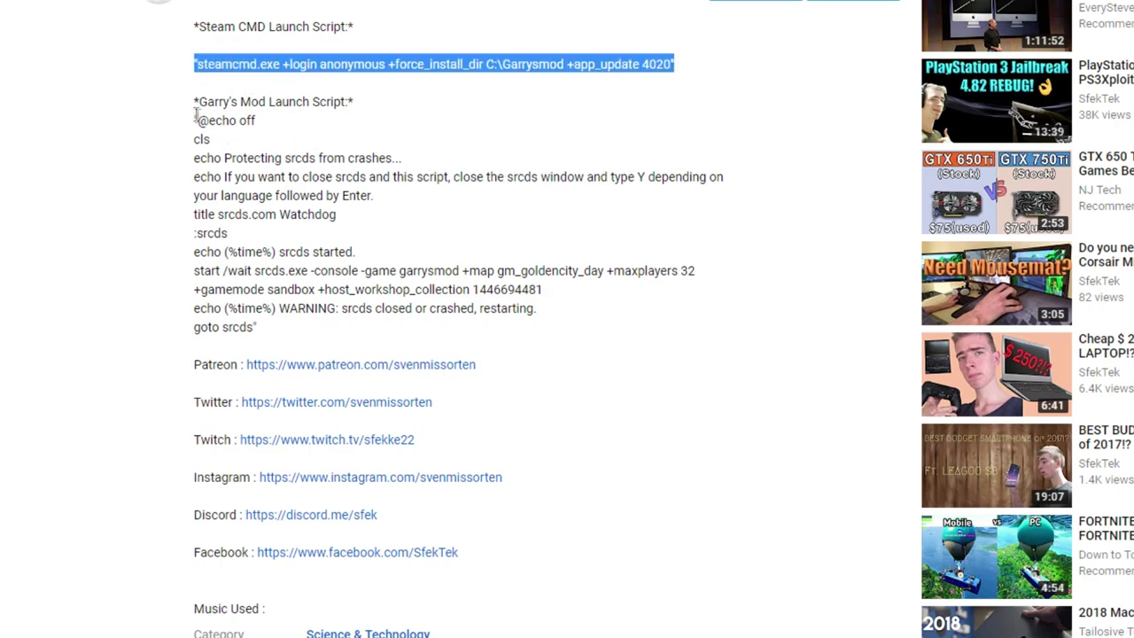
pyautogui.moveTo(191, 118); pyautogui.dragTo(298, 335)
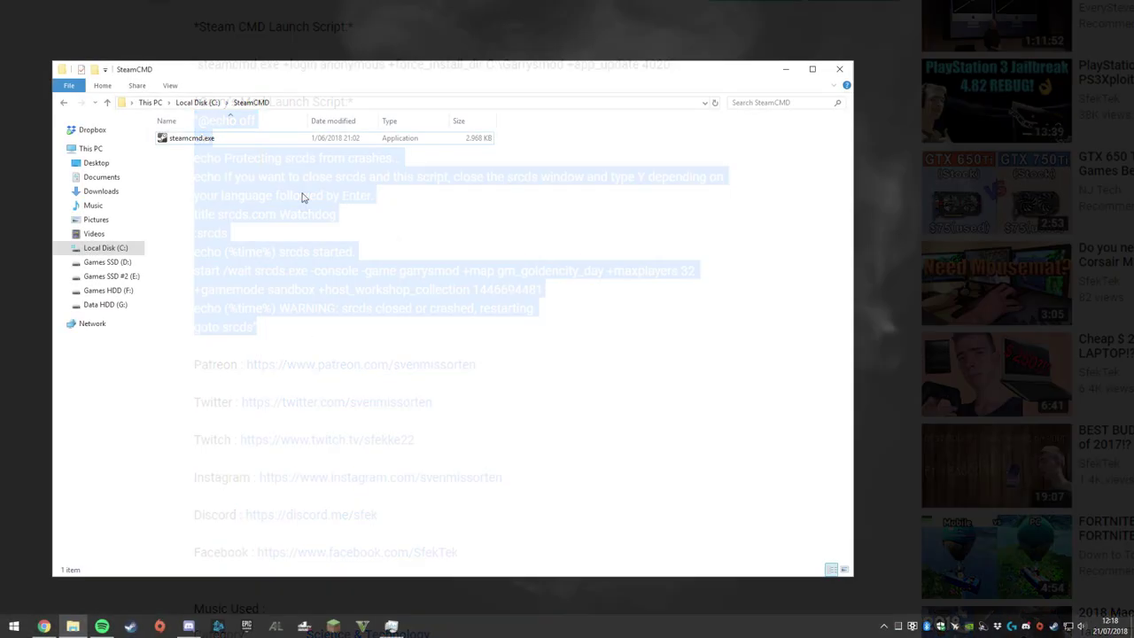
# Create a text document named Steam Update.txt in the SteamCMD folder
pyautogui.rightClick(303, 193)
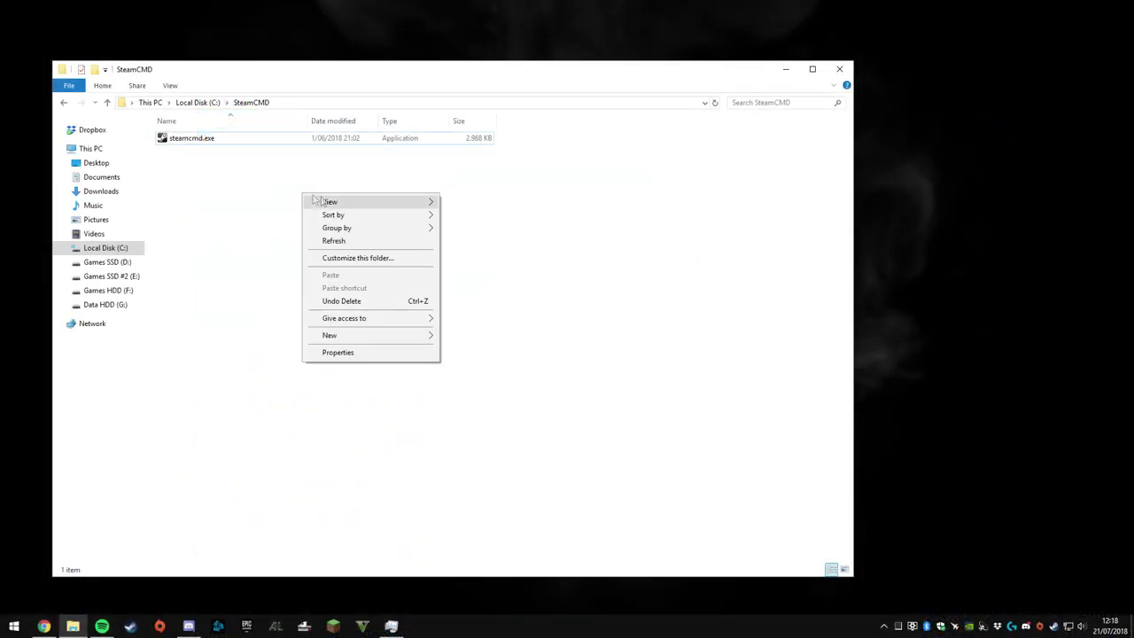
pyautogui.moveTo(416, 335)
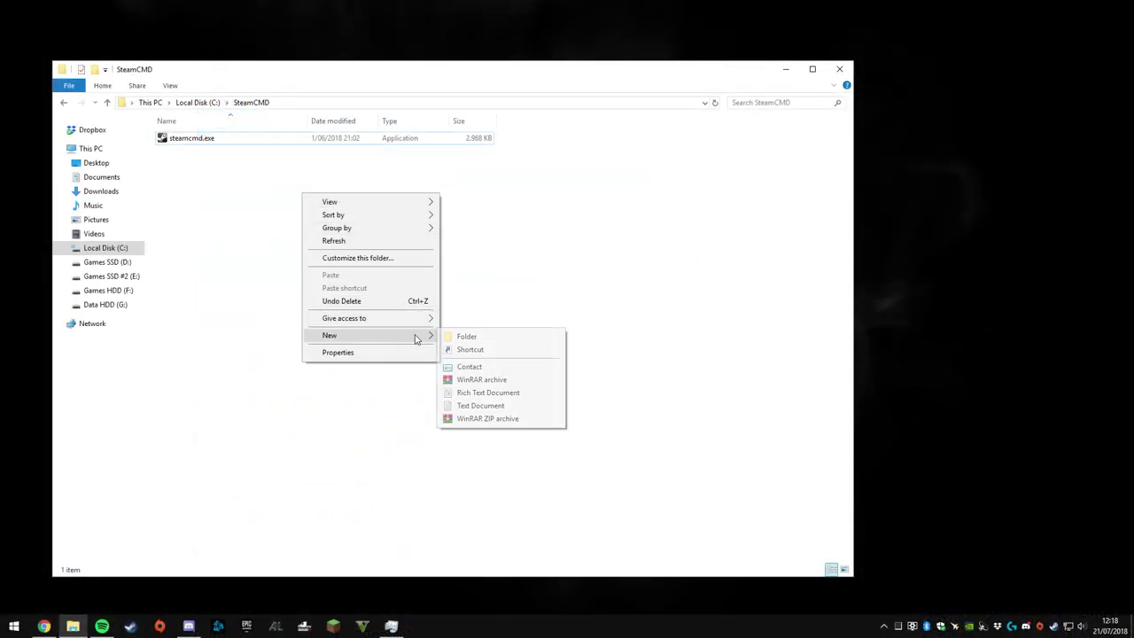
pyautogui.click(498, 407)
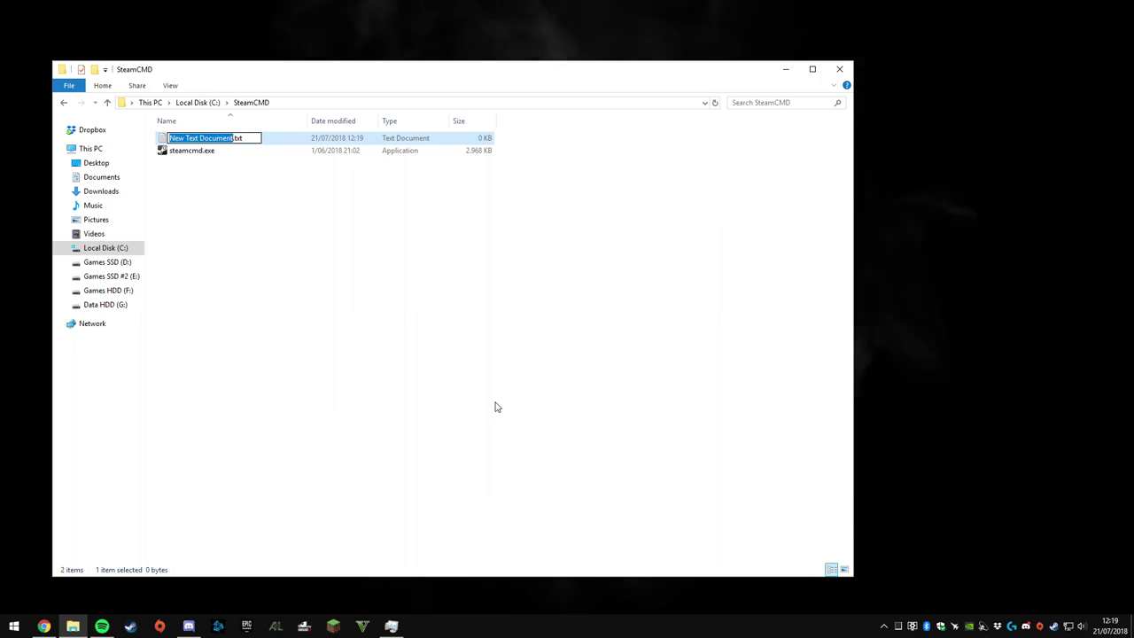
pyautogui.write('Steam Update')
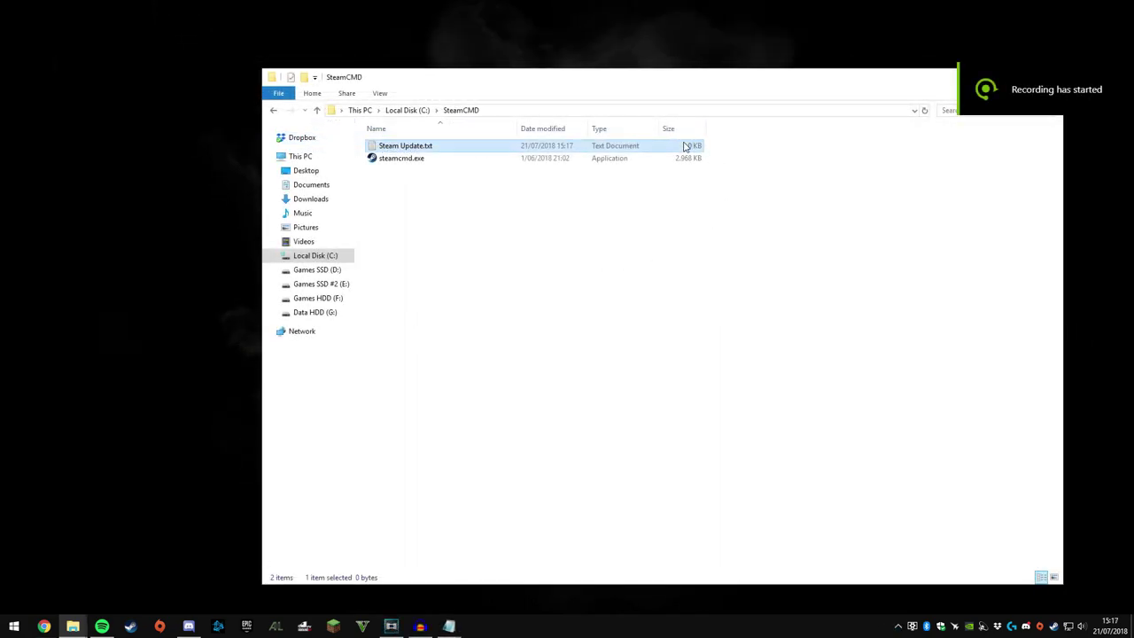
# Fill Steam Update.txt with steamcmd.exe +login anonymous +force_install_dir C:\Garrysmod +app_update 4020, without surrounding quotes, and save and close it
pyautogui.doubleClick(683, 147)
pyautogui.write('"steamcmd.exe +login anonymous +force_install_dir C:\\Garrysmod +app_update 4020"')
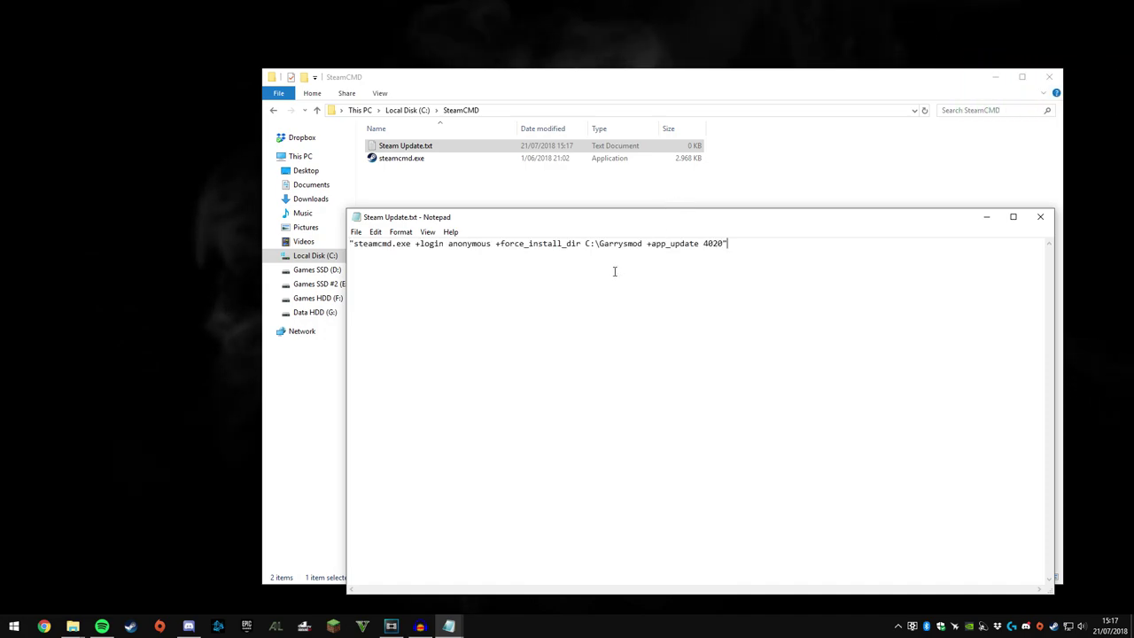
pyautogui.press('BackSpace')
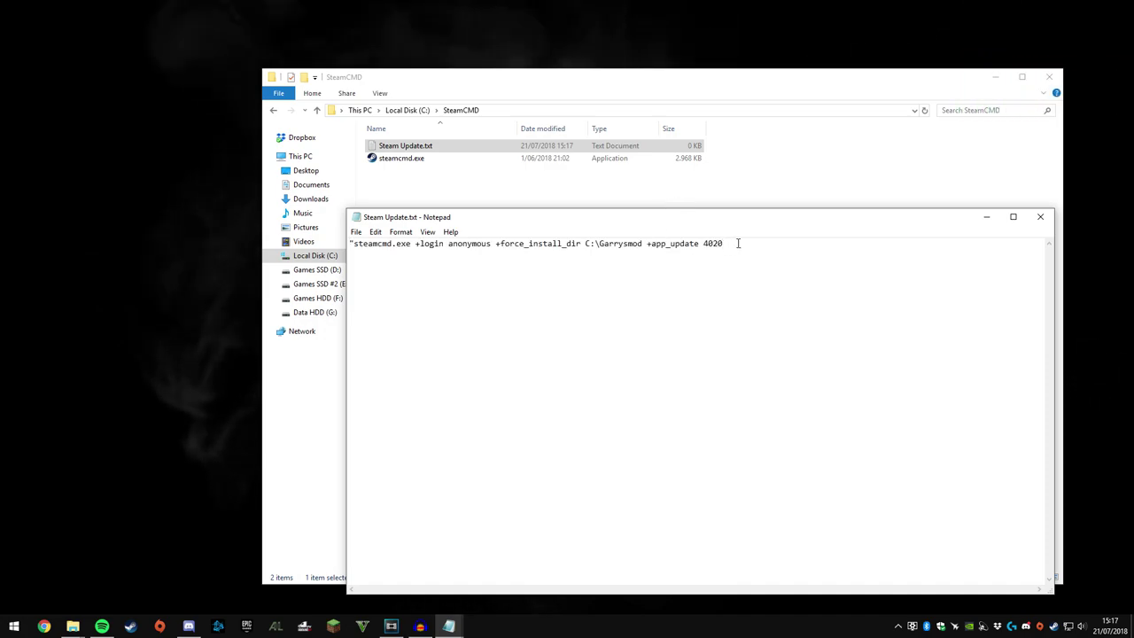
pyautogui.press('Home')
pyautogui.press('Delete')
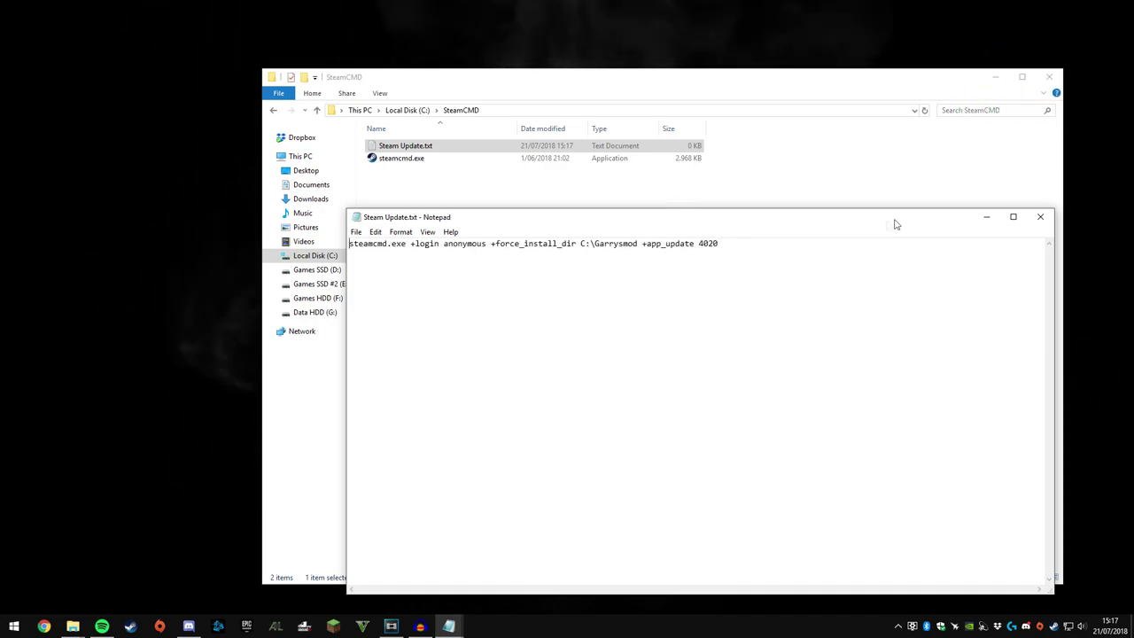
pyautogui.hotkey('ctrl', 's')
pyautogui.click(1041, 217)
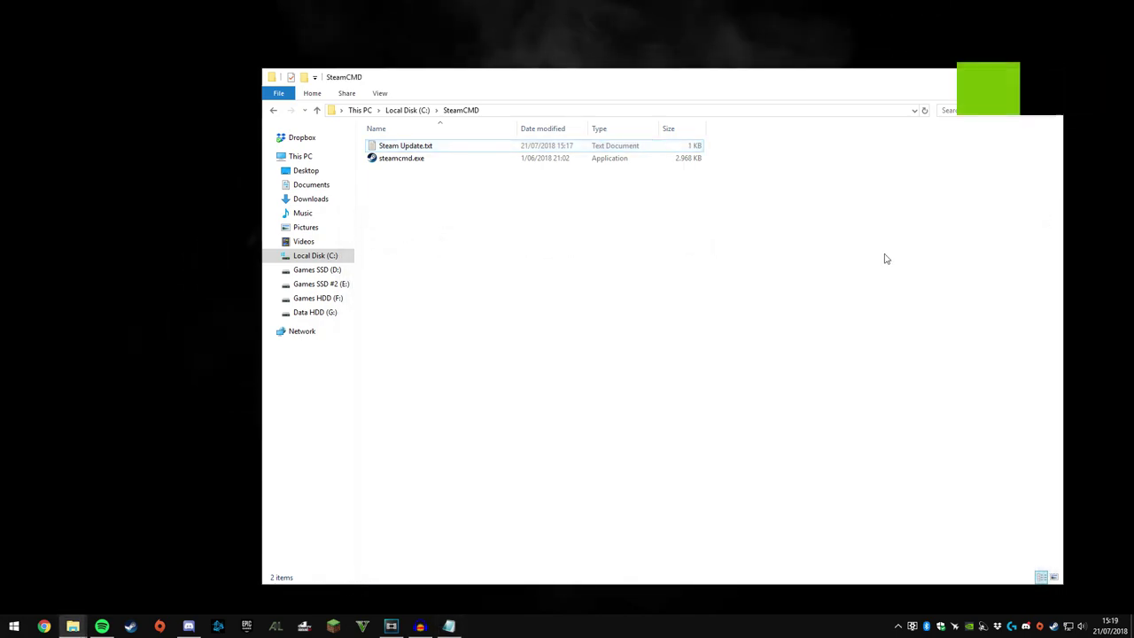
# Hide the file name extensions in the SteamCMD folder, and turn them back on
pyautogui.click(886, 259)
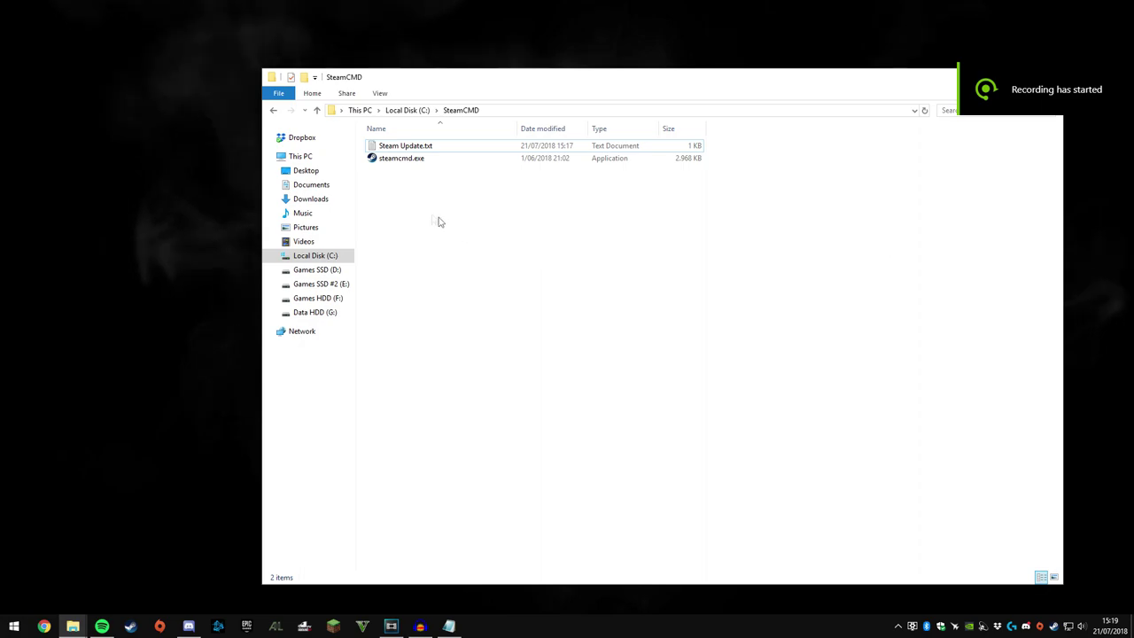
pyautogui.click(380, 94)
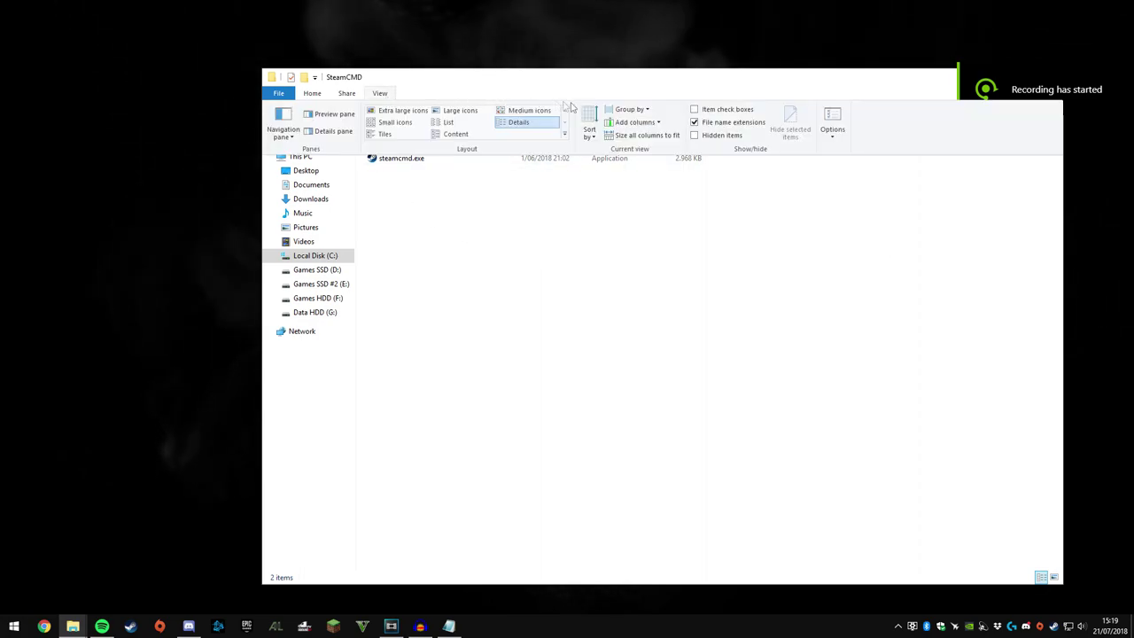
pyautogui.click(695, 123)
pyautogui.click(395, 158)
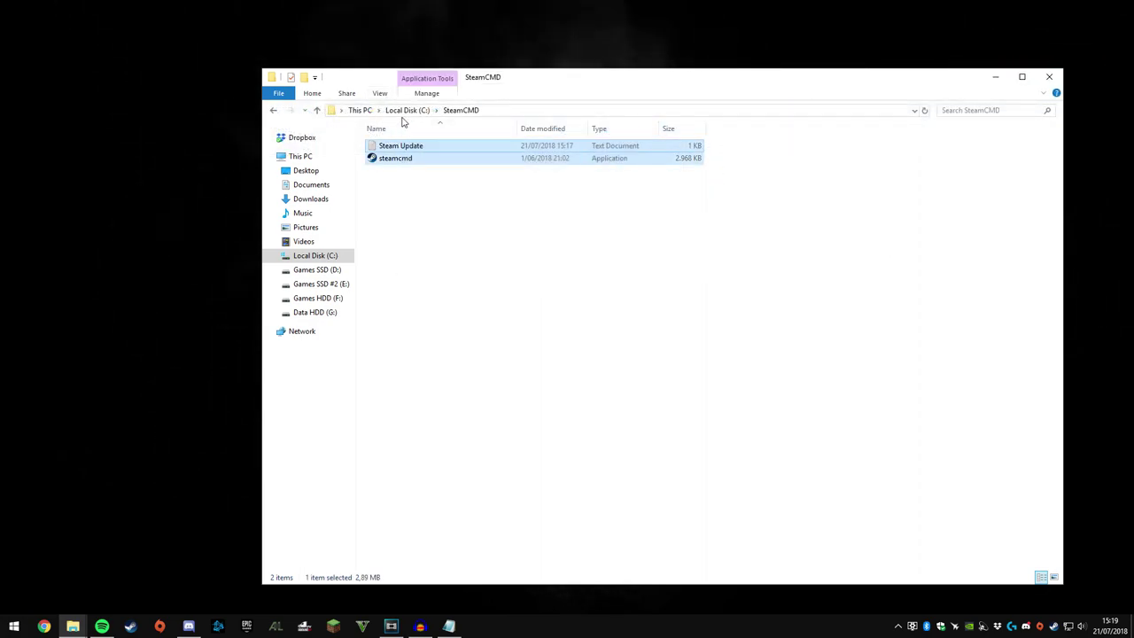
pyautogui.click(410, 157)
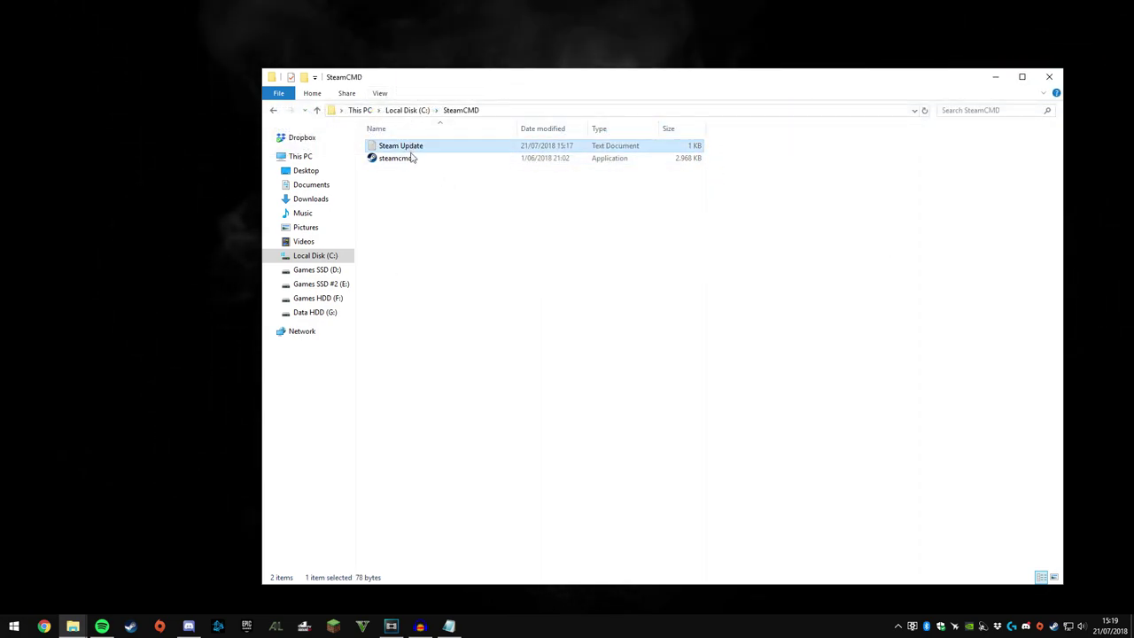
pyautogui.click(380, 94)
pyautogui.click(720, 126)
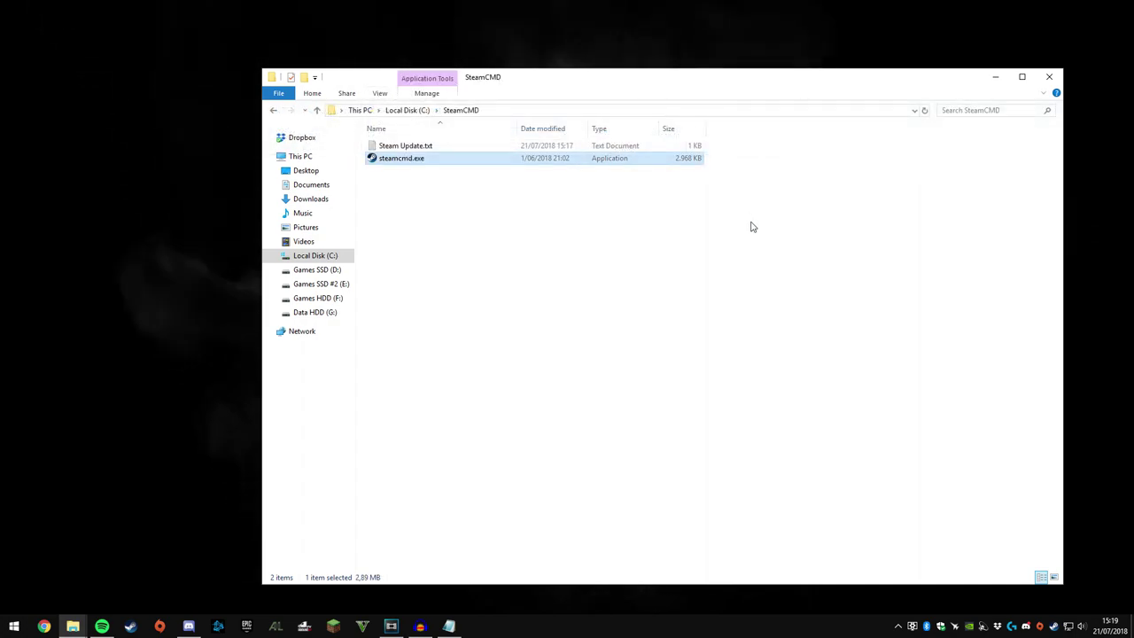
pyautogui.click(751, 227)
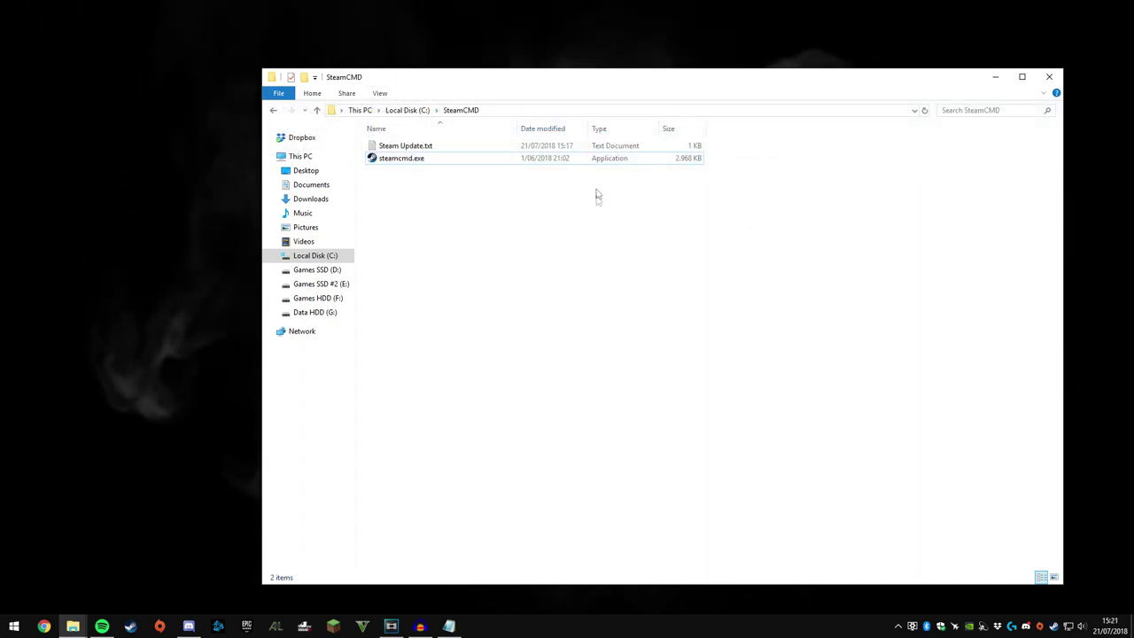
# Rename Steam Update.txt to Steam Update.bat, accepting the extension change
pyautogui.click(594, 146)
pyautogui.rightClick(594, 146)
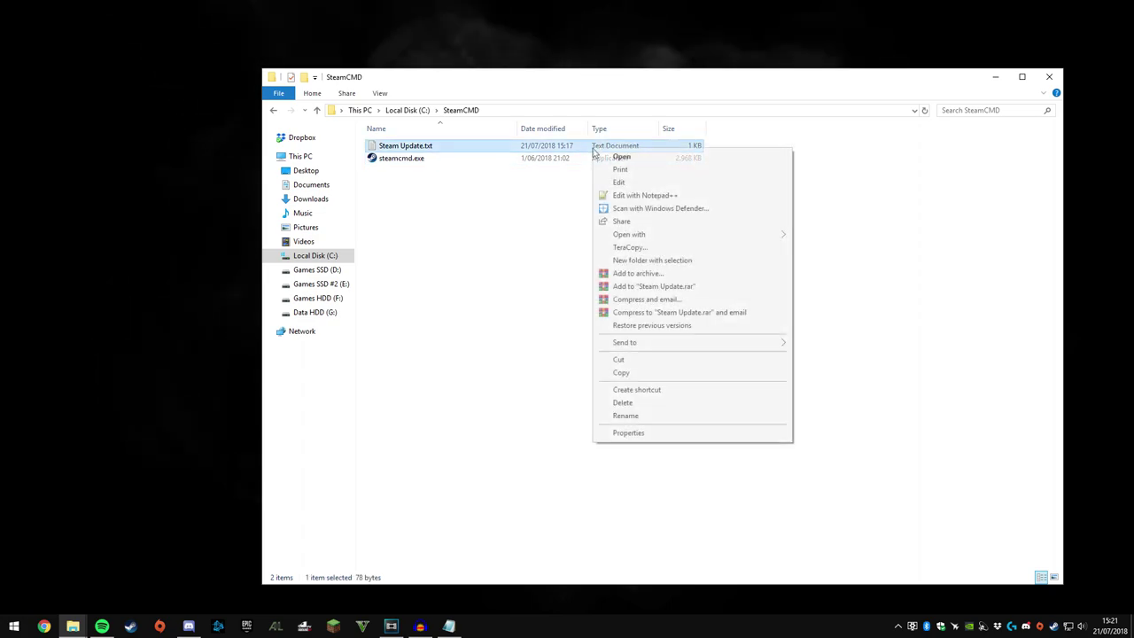
pyautogui.click(633, 415)
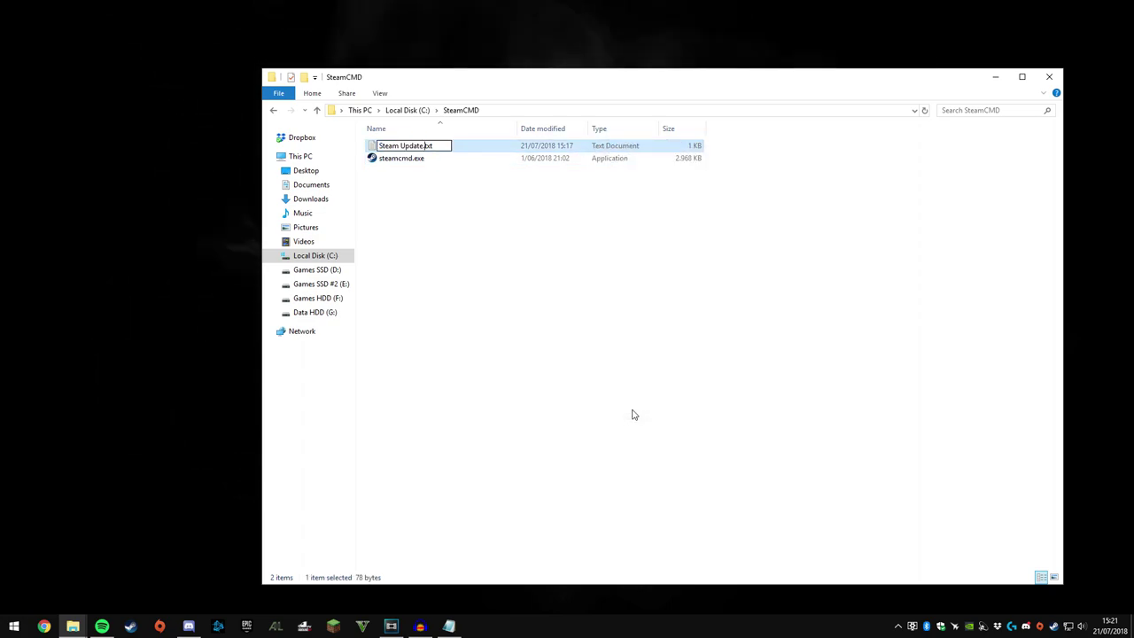
pyautogui.write('bat')
pyautogui.press('Return')
pyautogui.press('Return')
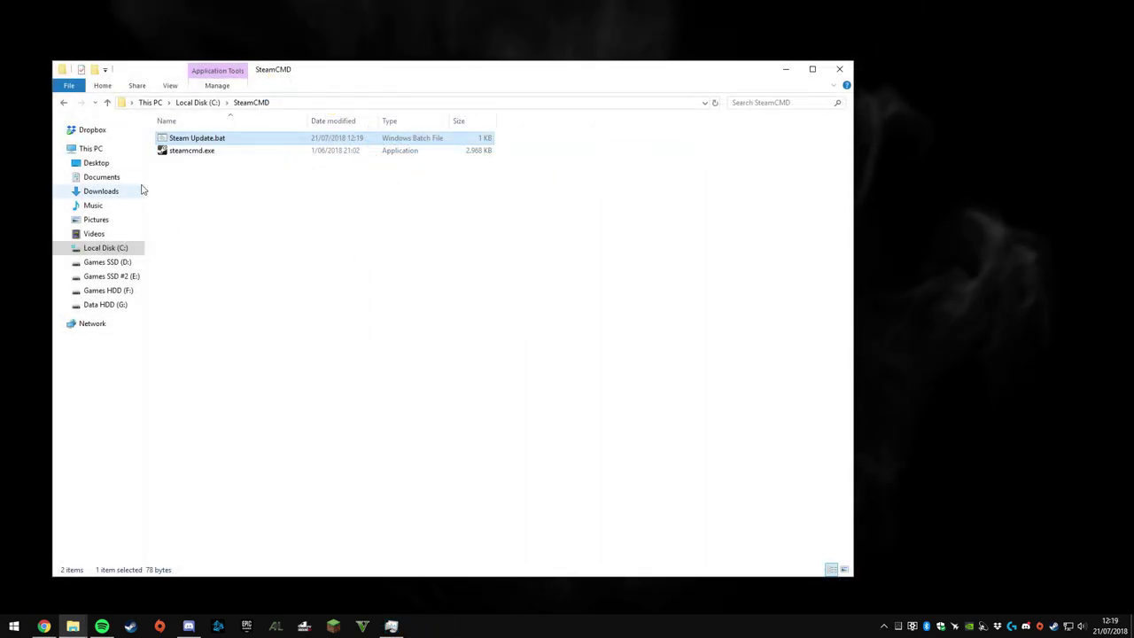
# Create a folder named Garrysmod on Local Disk (C:)
pyautogui.click(124, 252)
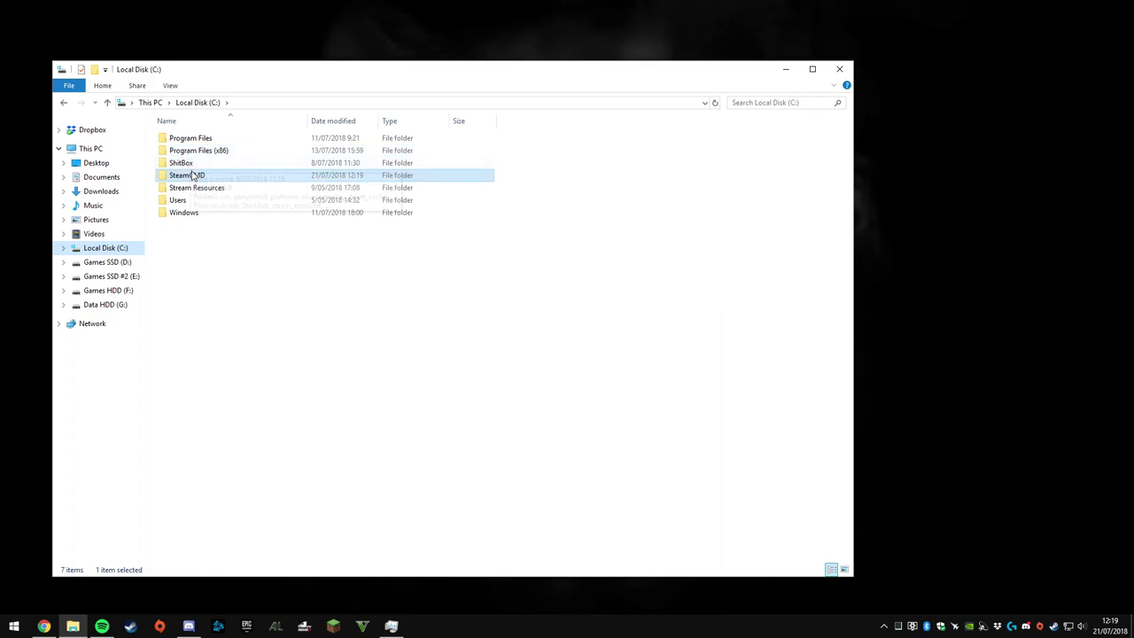
pyautogui.rightClick(239, 253)
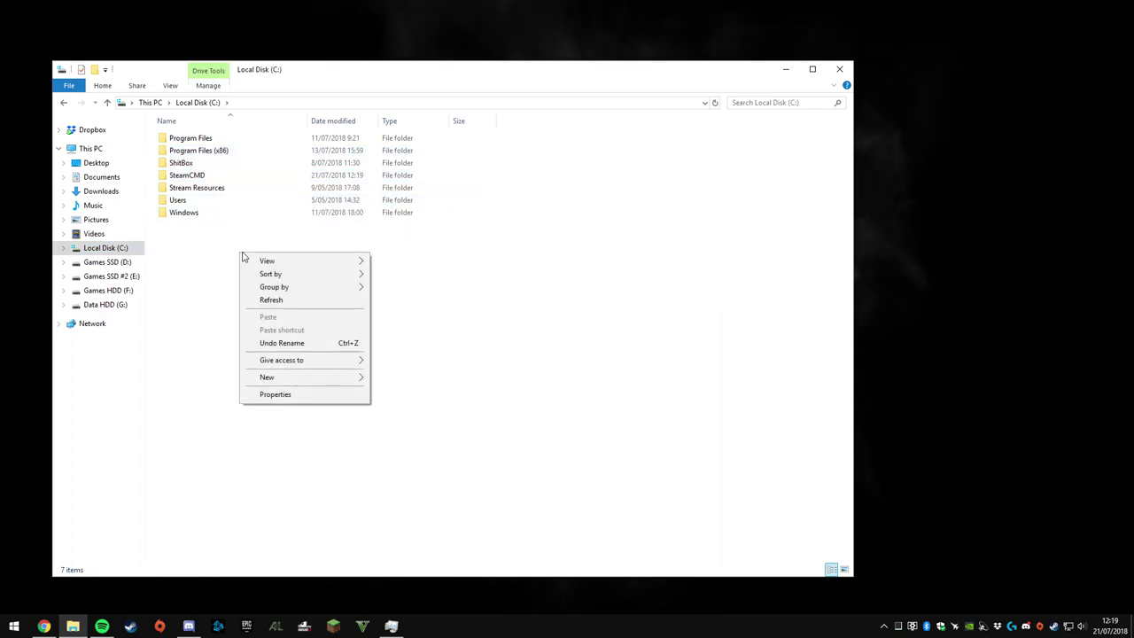
pyautogui.moveTo(337, 379)
pyautogui.click(397, 378)
pyautogui.write('Garrysmod')
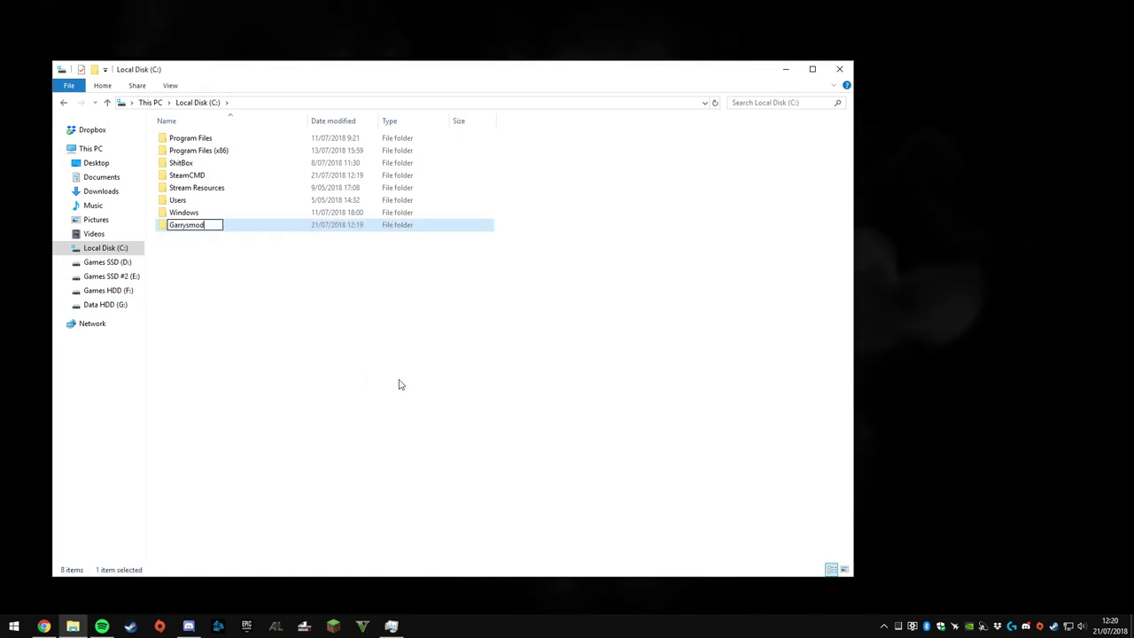
pyautogui.press('Return')
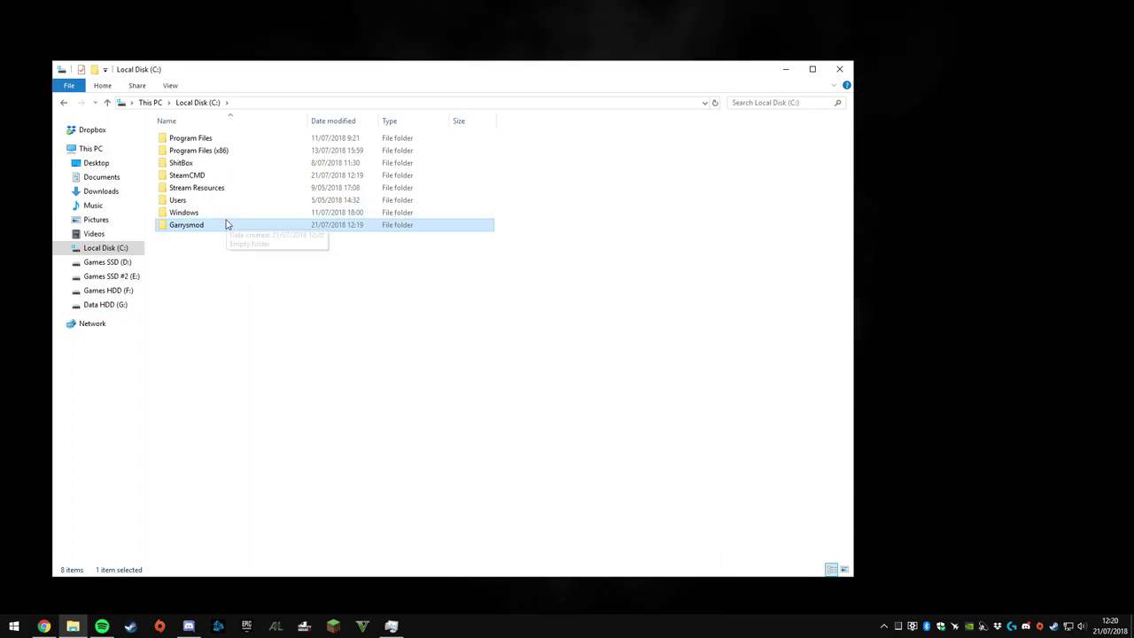
# Run Steam Update.bat from the SteamCMD folder and move its console window clear of the folder's file list
pyautogui.doubleClick(189, 175)
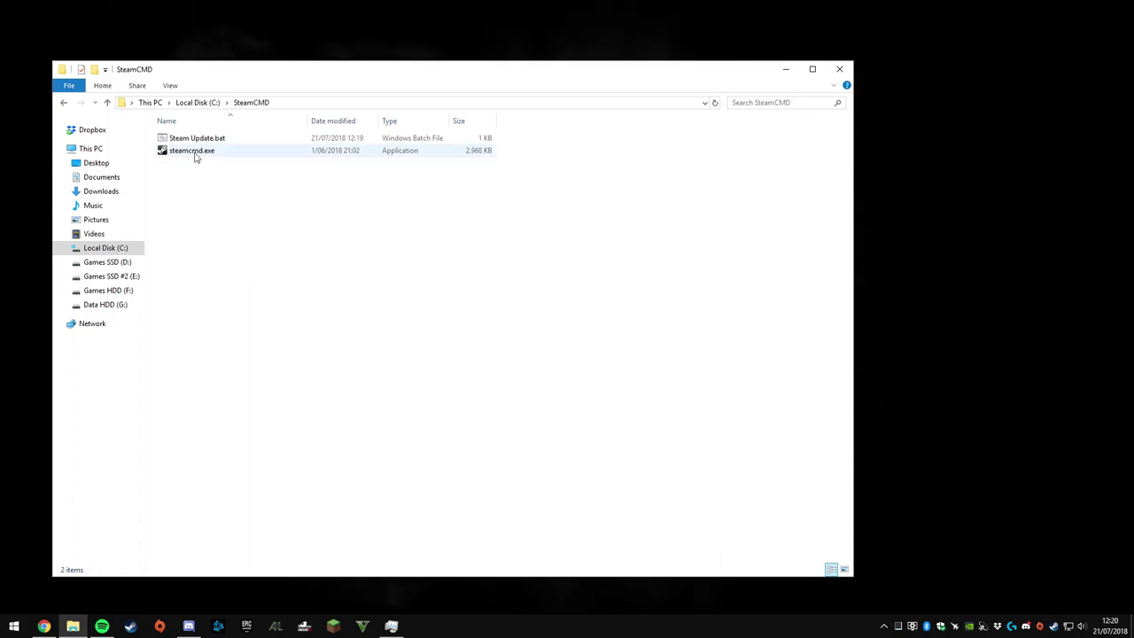
pyautogui.click(201, 142)
pyautogui.rightClick(201, 140)
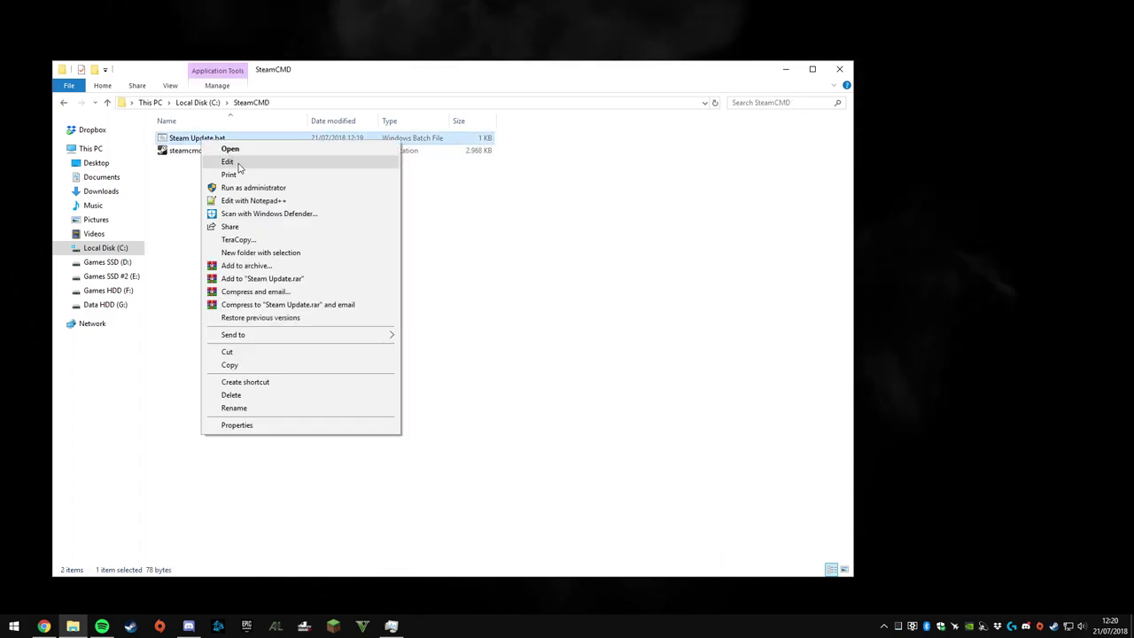
pyautogui.click(199, 103)
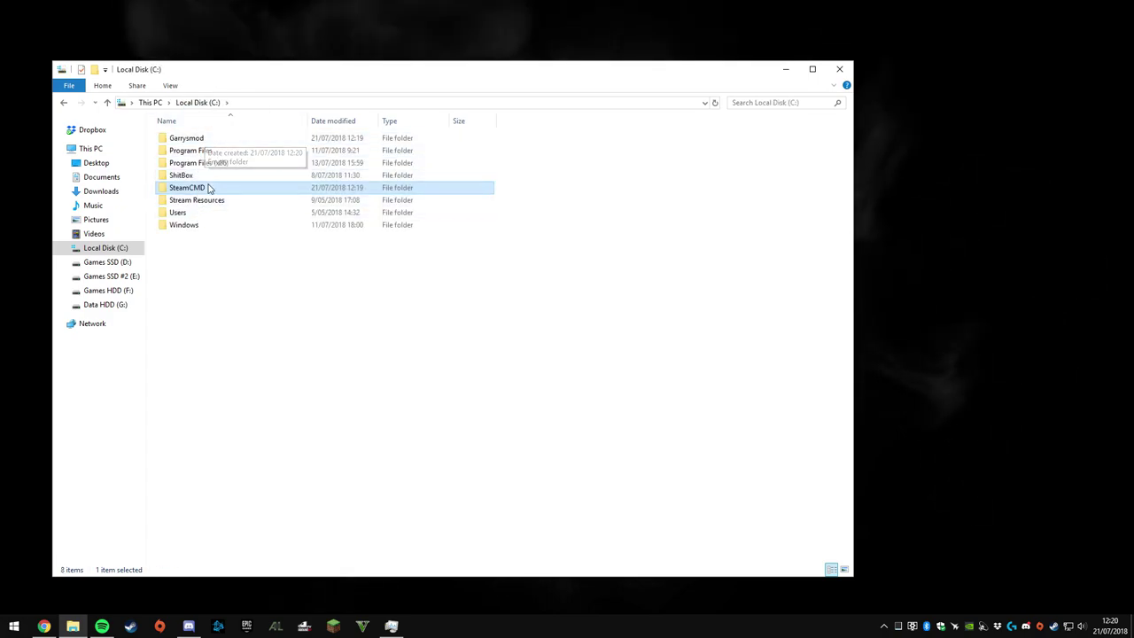
pyautogui.doubleClick(211, 190)
pyautogui.doubleClick(213, 141)
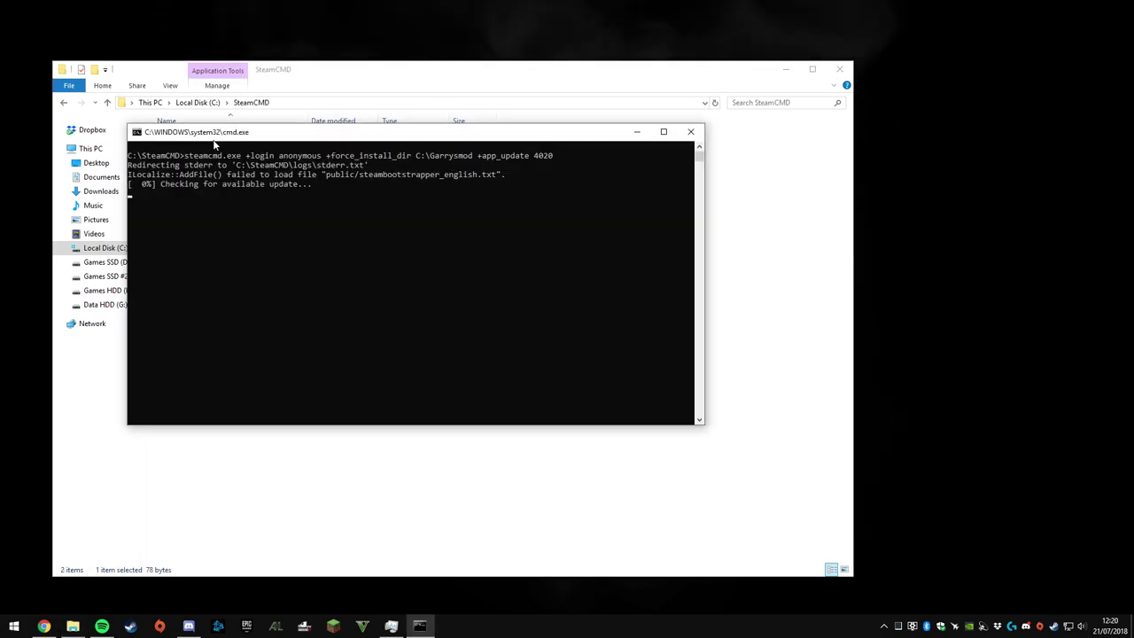
pyautogui.moveTo(215, 135); pyautogui.dragTo(564, 65)
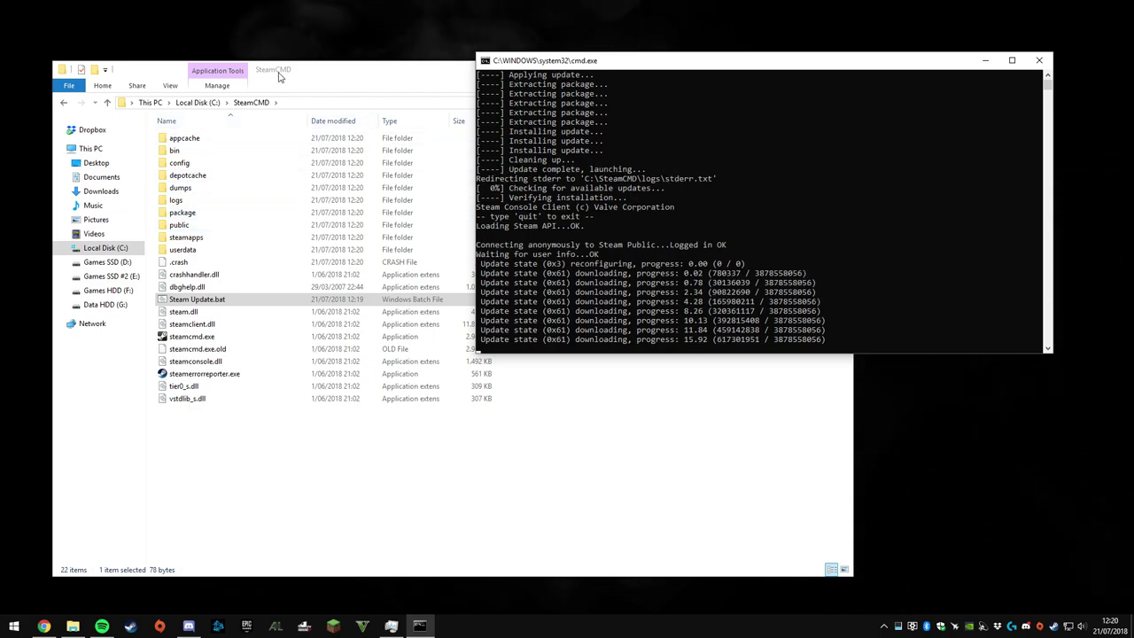
pyautogui.click(278, 76)
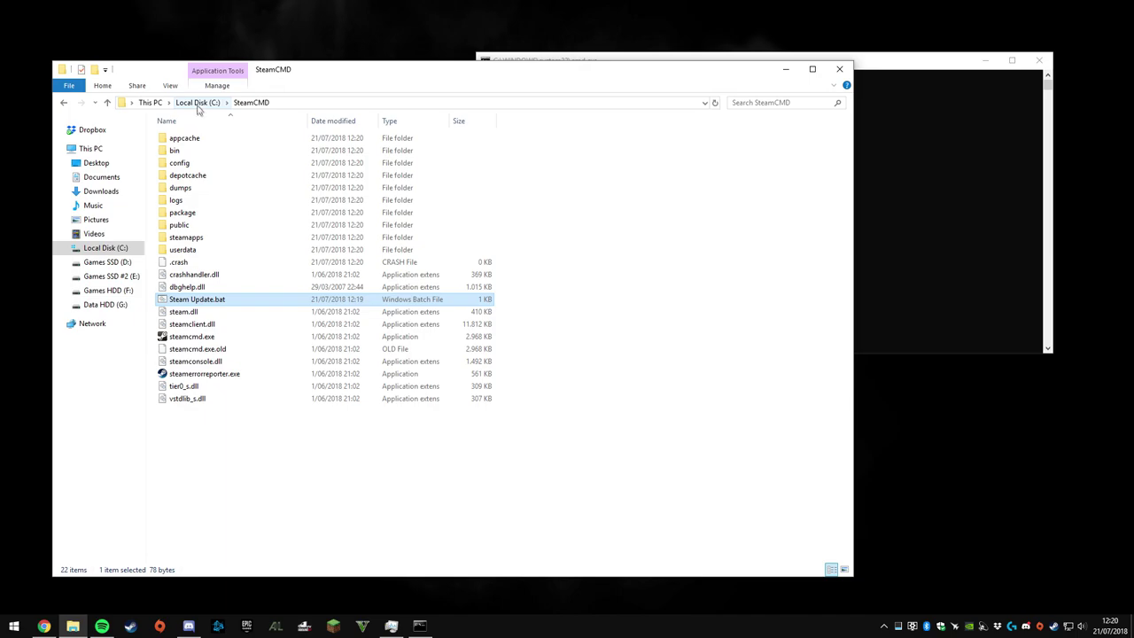
pyautogui.click(195, 103)
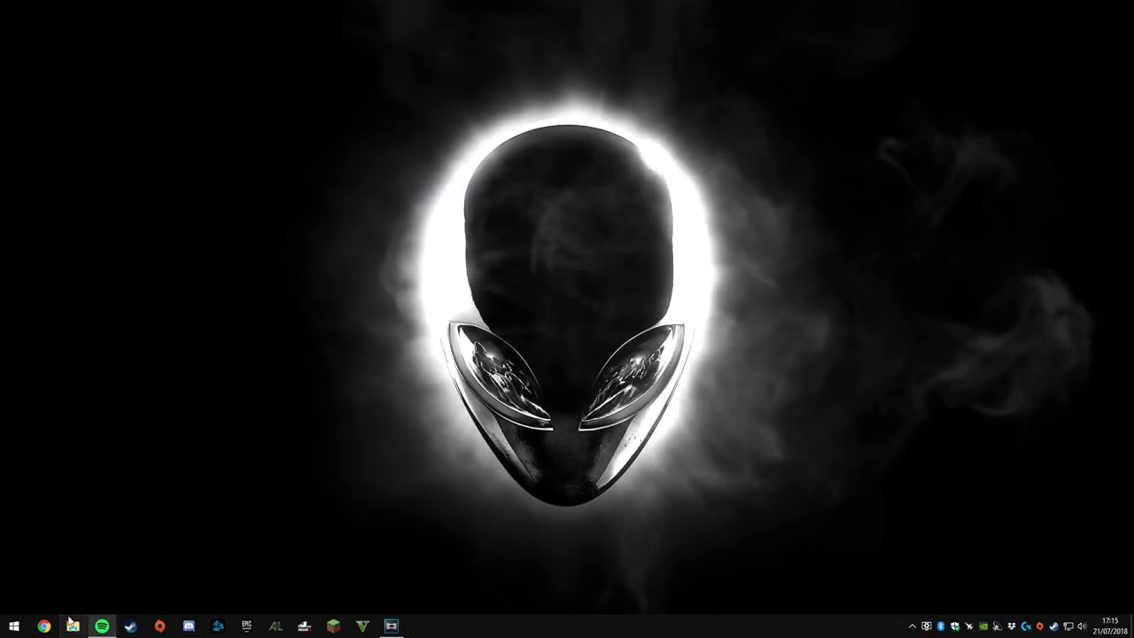
pyautogui.click(71, 624)
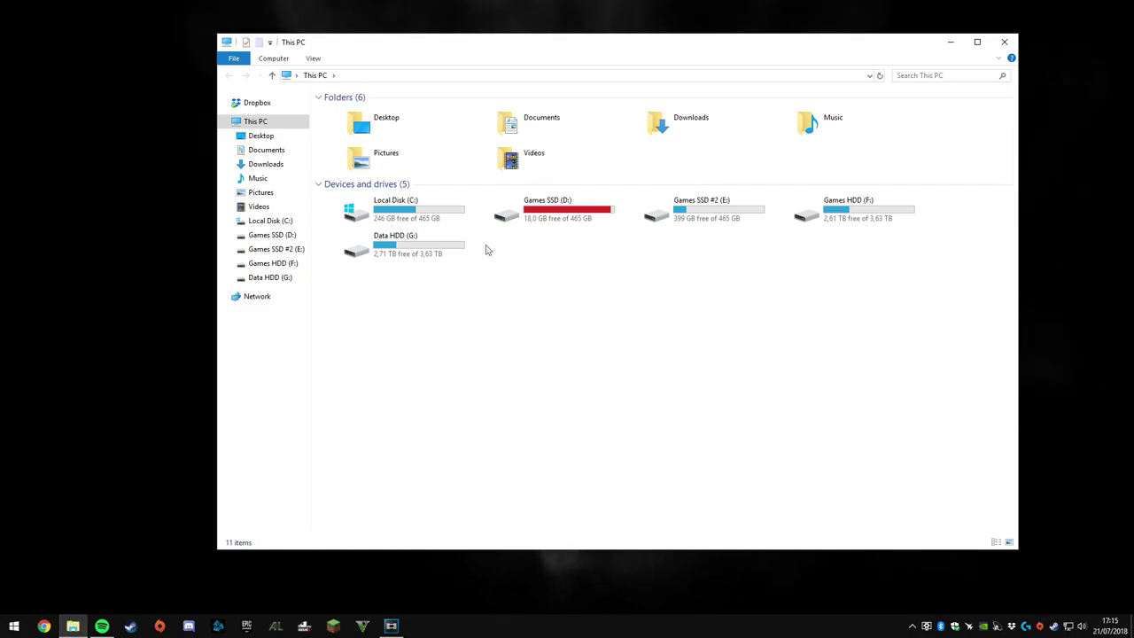
pyautogui.click(435, 226)
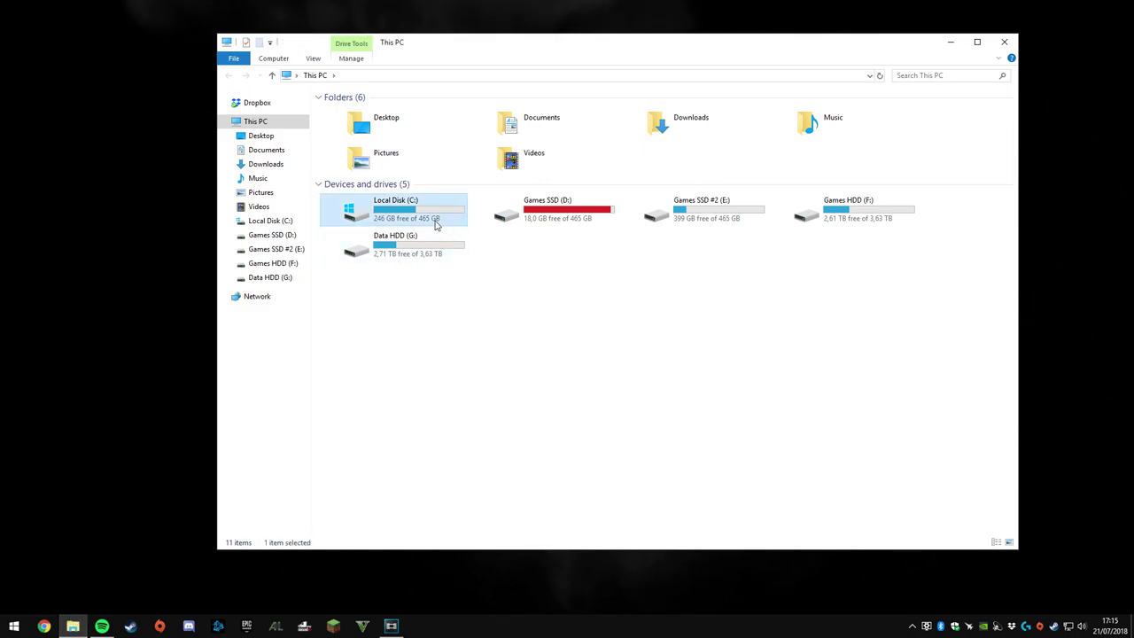
pyautogui.doubleClick(435, 226)
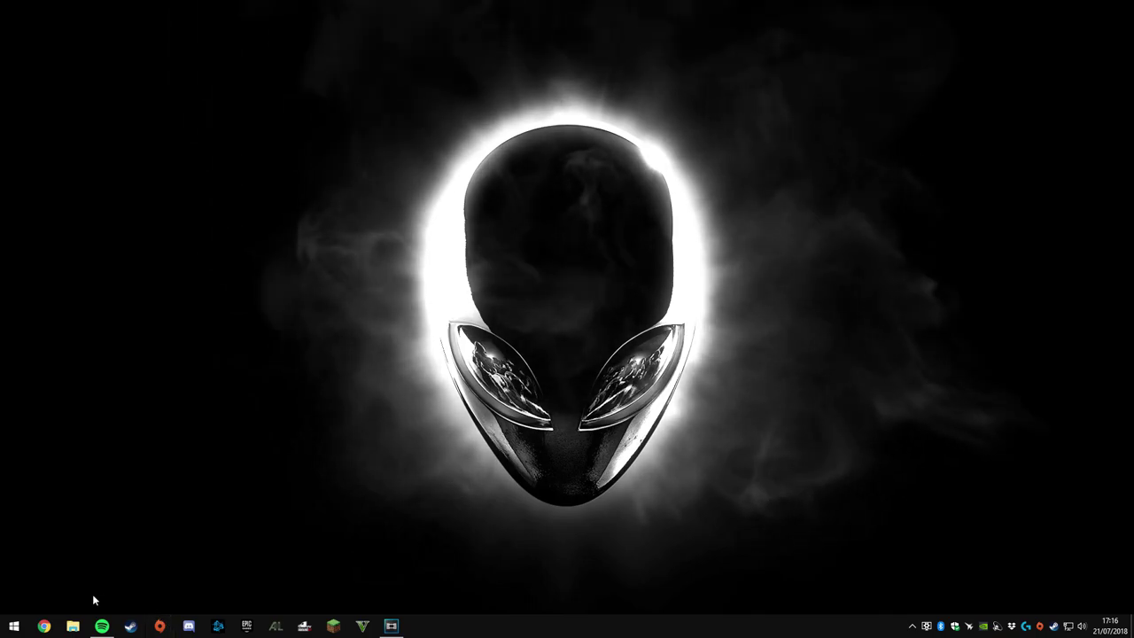
# Open the Garrysmod folder on Local Disk (C:) and copy the Garry's Mod launch script from the video description
pyautogui.click(72, 626)
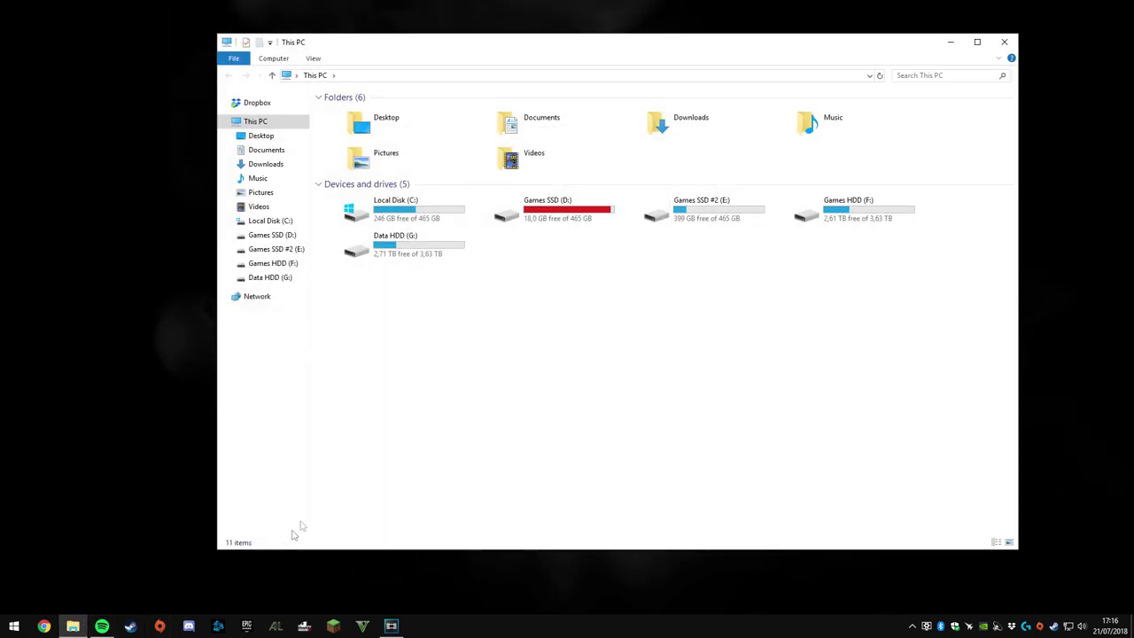
pyautogui.doubleClick(376, 223)
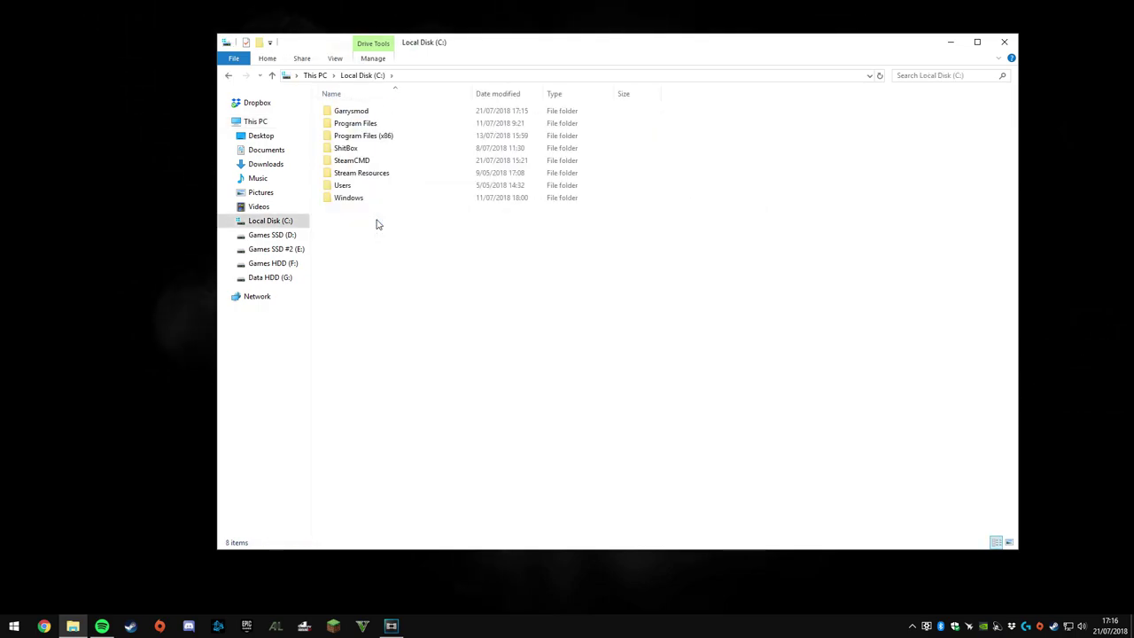
pyautogui.doubleClick(395, 112)
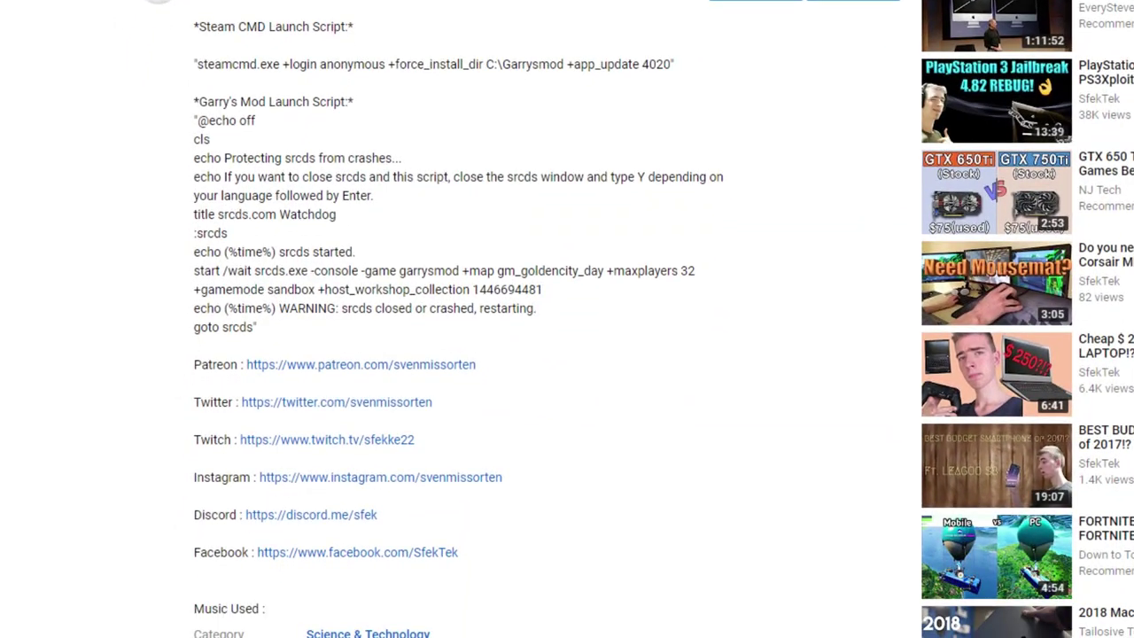
pyautogui.moveTo(194, 118); pyautogui.dragTo(298, 335)
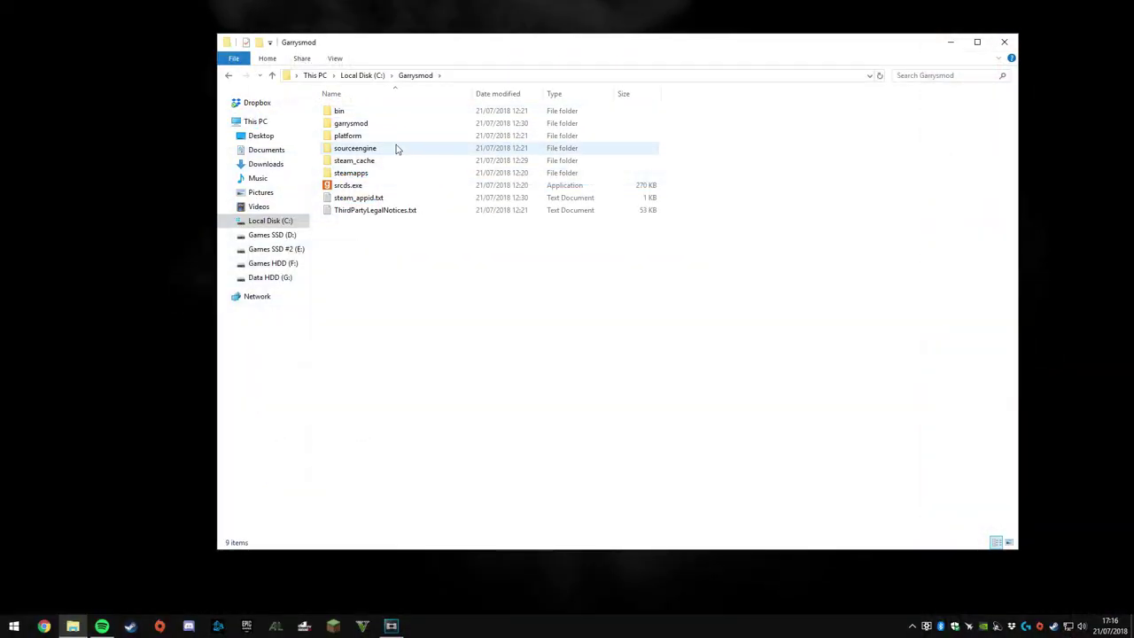
# Create a text document named Start Server.txt in the Garrysmod folder
pyautogui.rightClick(398, 245)
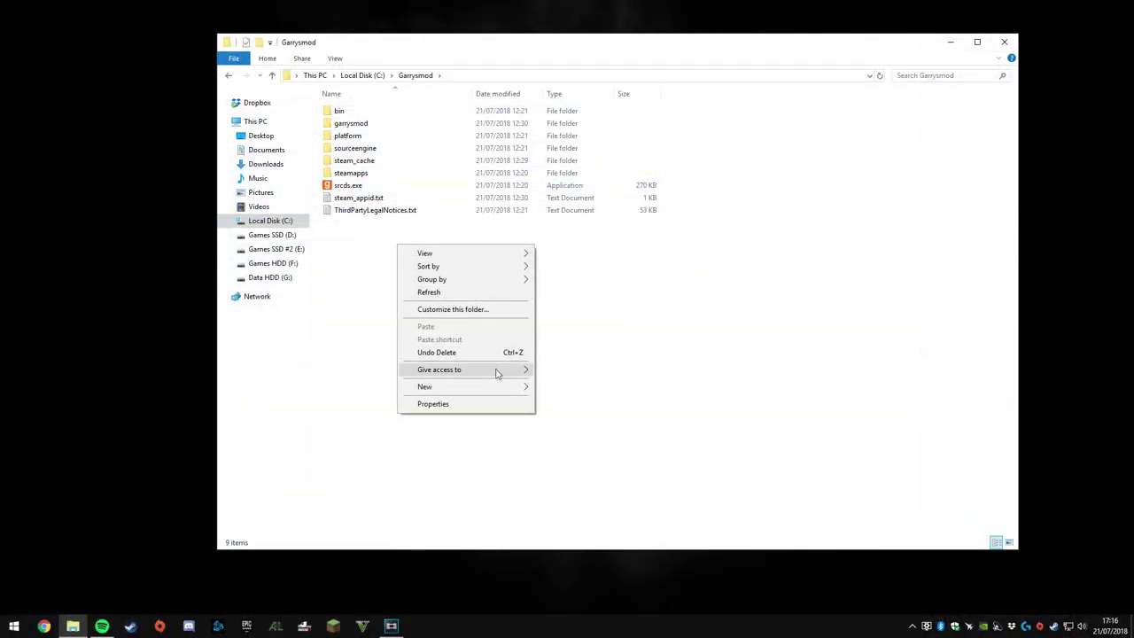
pyautogui.moveTo(515, 386)
pyautogui.click(583, 456)
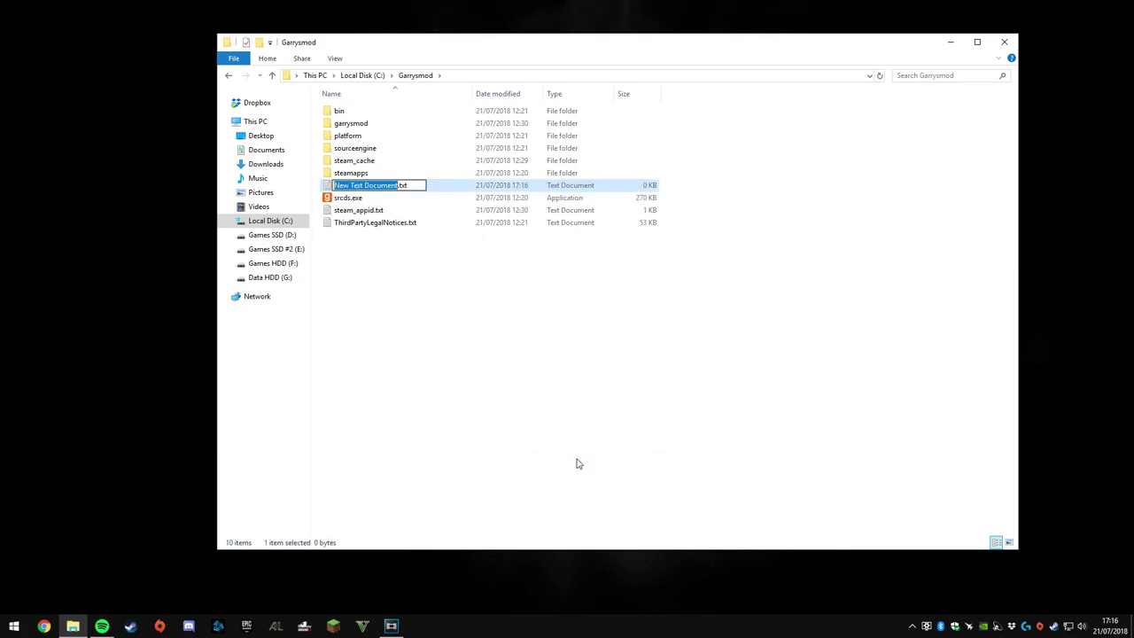
pyautogui.write('Start Server')
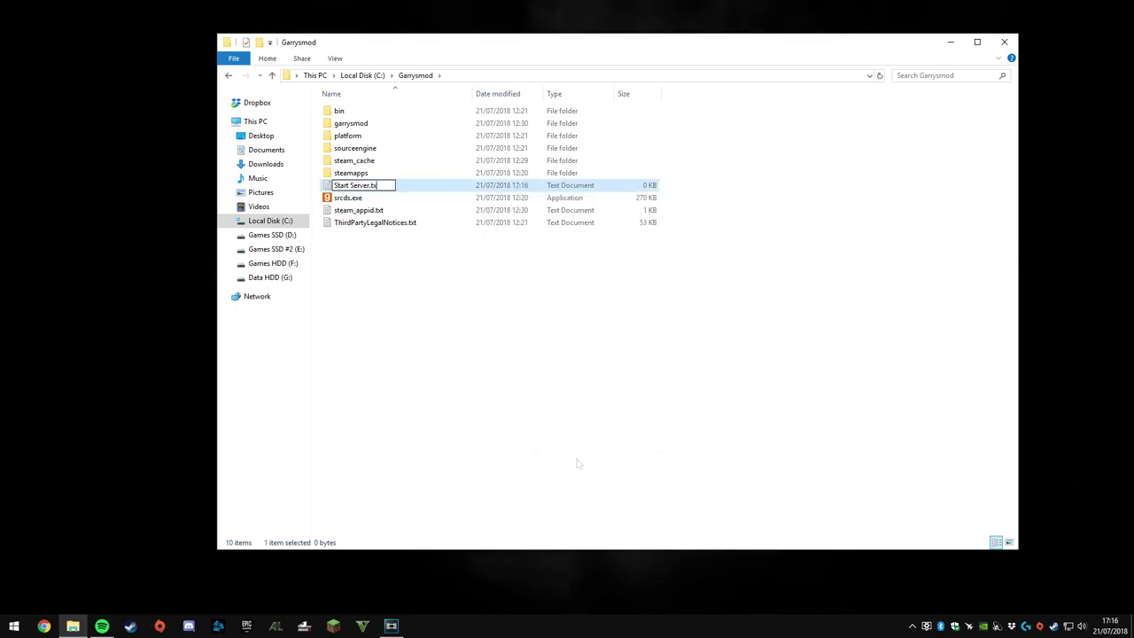
pyautogui.press('Return')
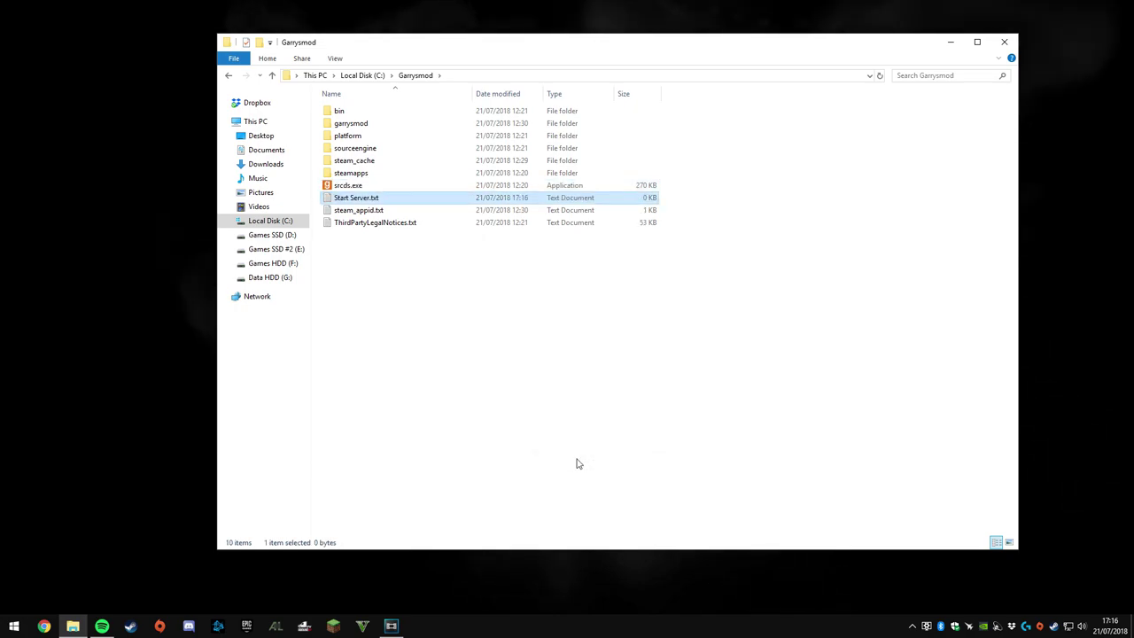
# Paste the copied launch script into Start Server.txt and remove the quotation marks at its beginning and end
pyautogui.doubleClick(386, 200)
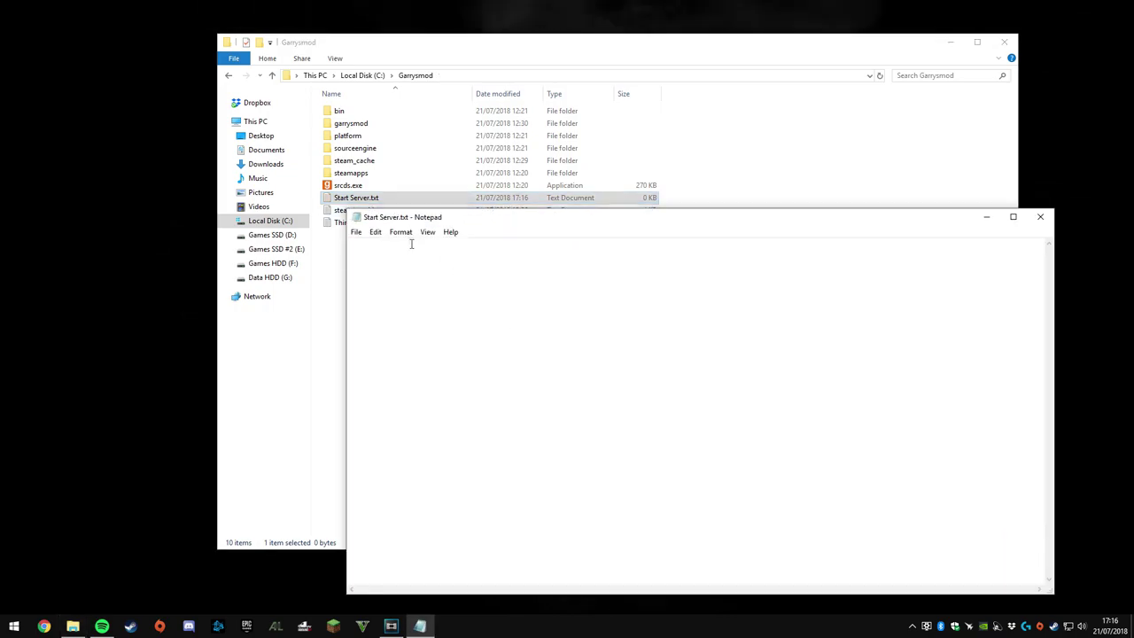
pyautogui.rightClick(418, 263)
pyautogui.click(448, 315)
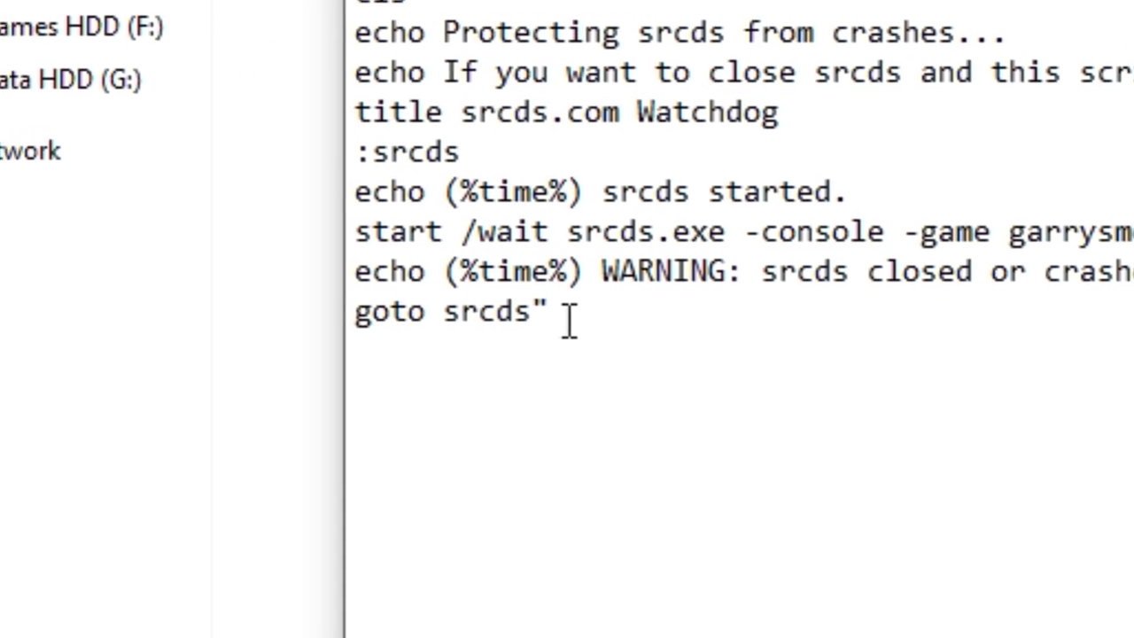
pyautogui.doubleClick(409, 327)
pyautogui.press('Delete')
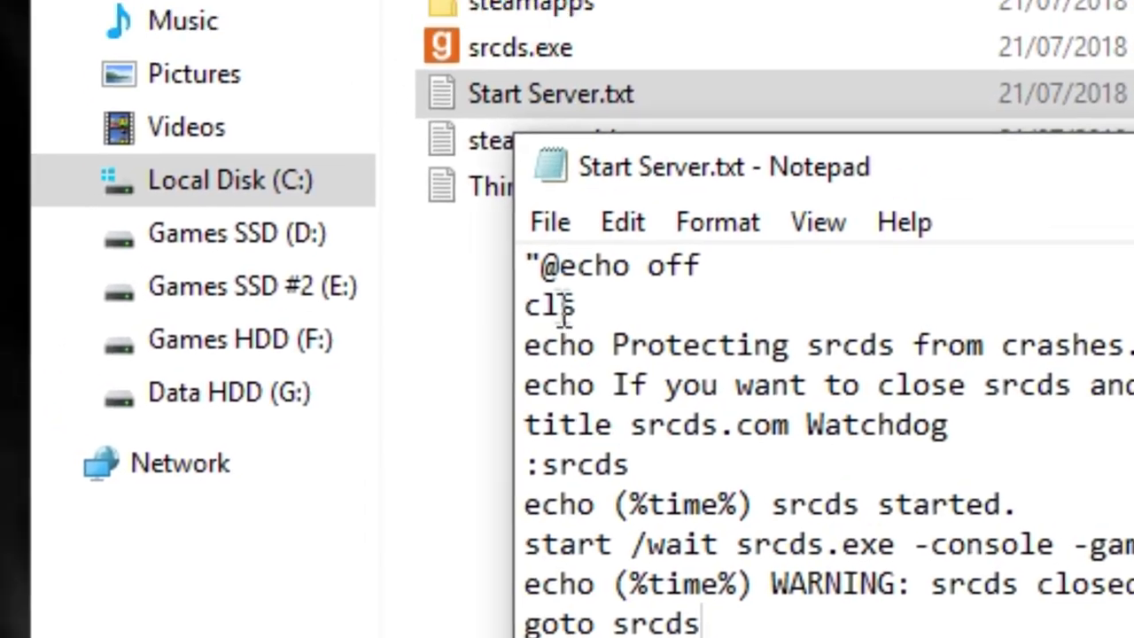
pyautogui.moveTo(584, 306); pyautogui.dragTo(493, 324)
pyautogui.press('Delete')
# Save Start Server.txt and close it
pyautogui.click(545, 301)
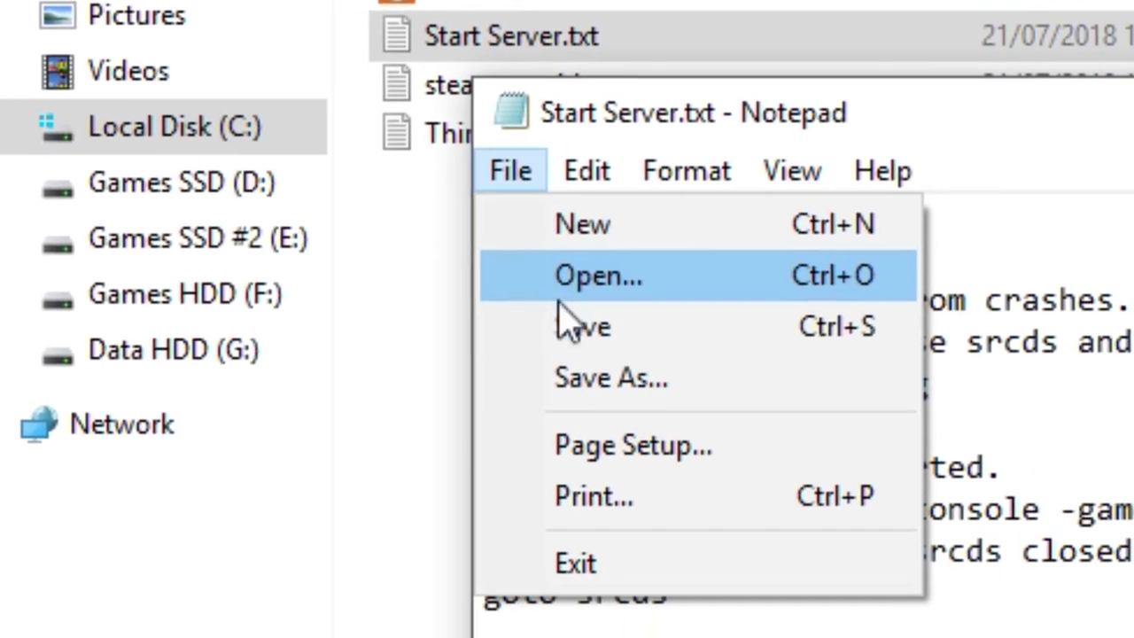
pyautogui.click(601, 399)
pyautogui.click(545, 301)
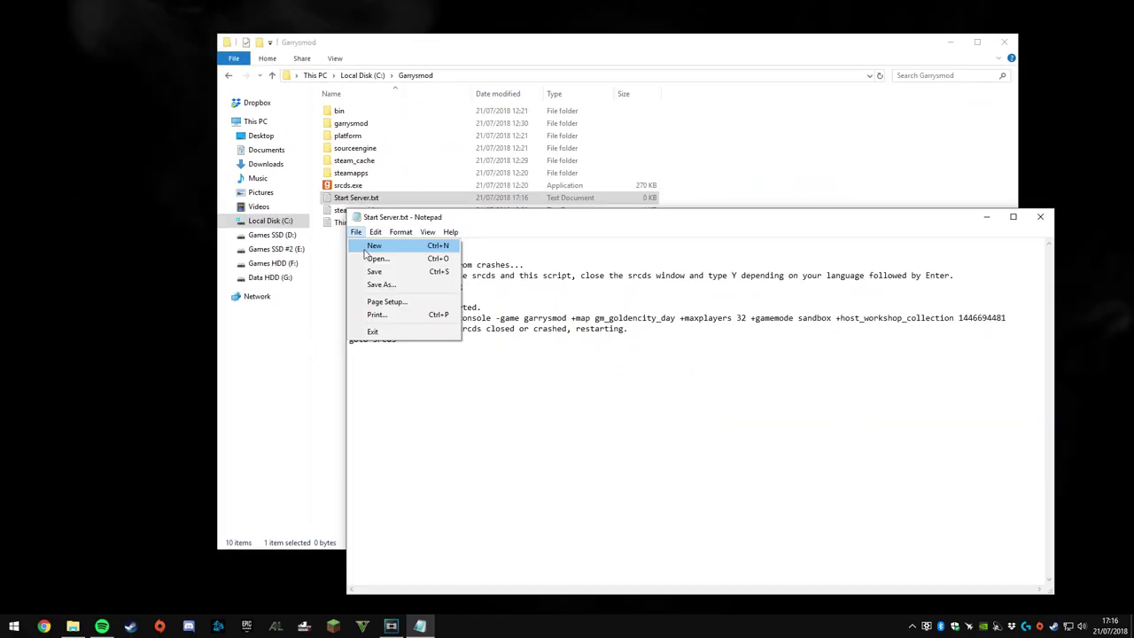
pyautogui.click(373, 271)
pyautogui.click(357, 231)
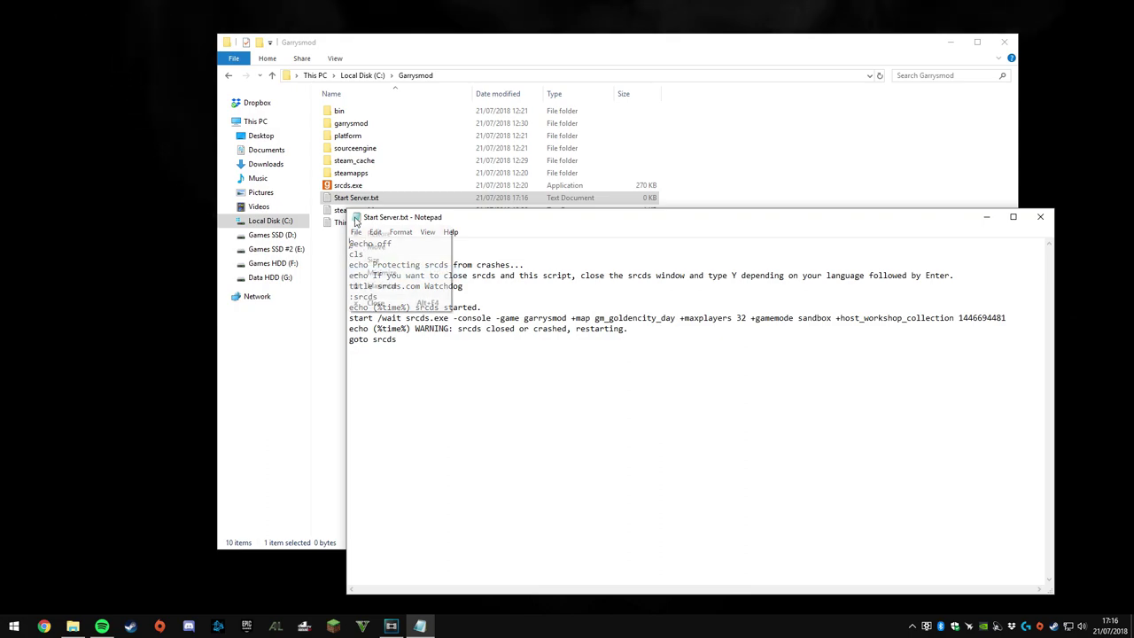
pyautogui.click(372, 306)
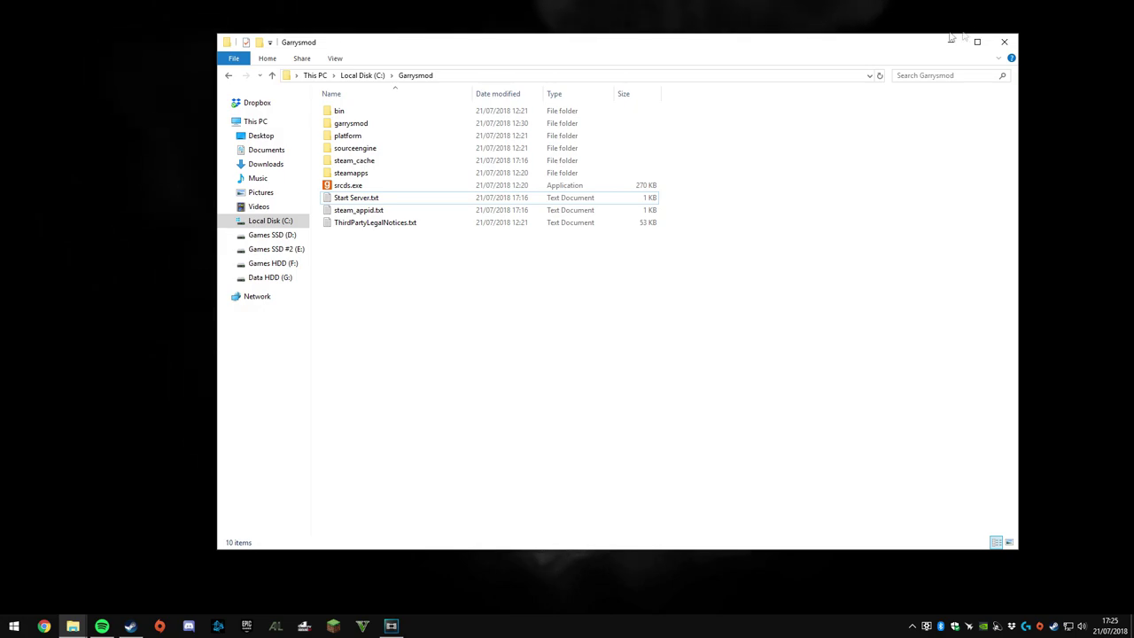
# Reopen Start Server.txt and examine the map name and the workshop collection ID in the srcds.exe start line
pyautogui.doubleClick(574, 197)
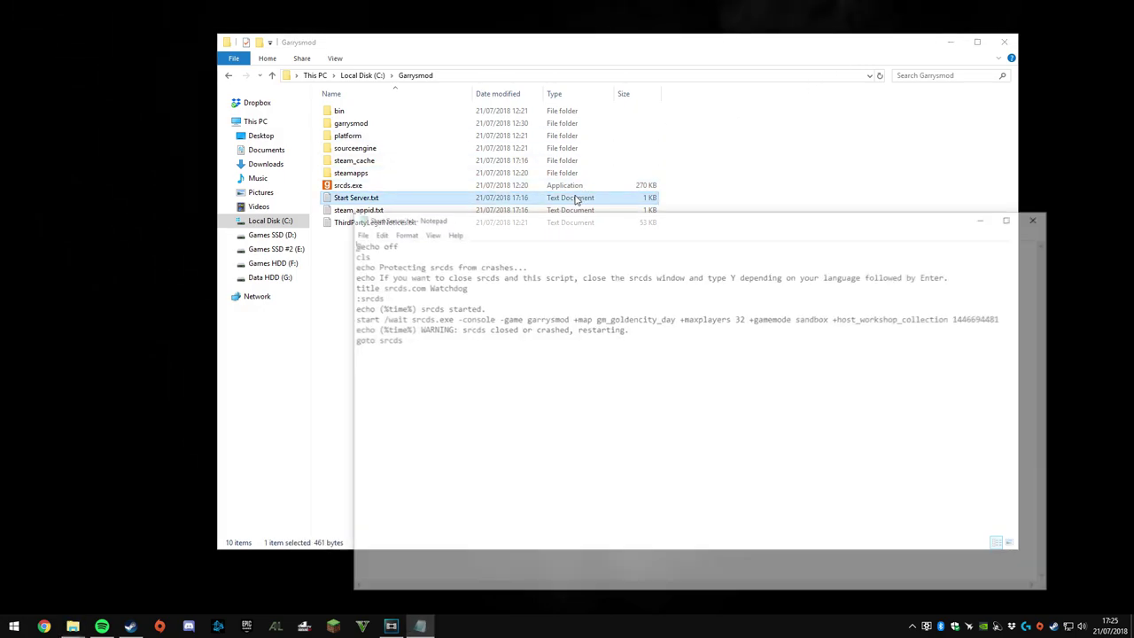
pyautogui.moveTo(582, 220); pyautogui.dragTo(524, 113)
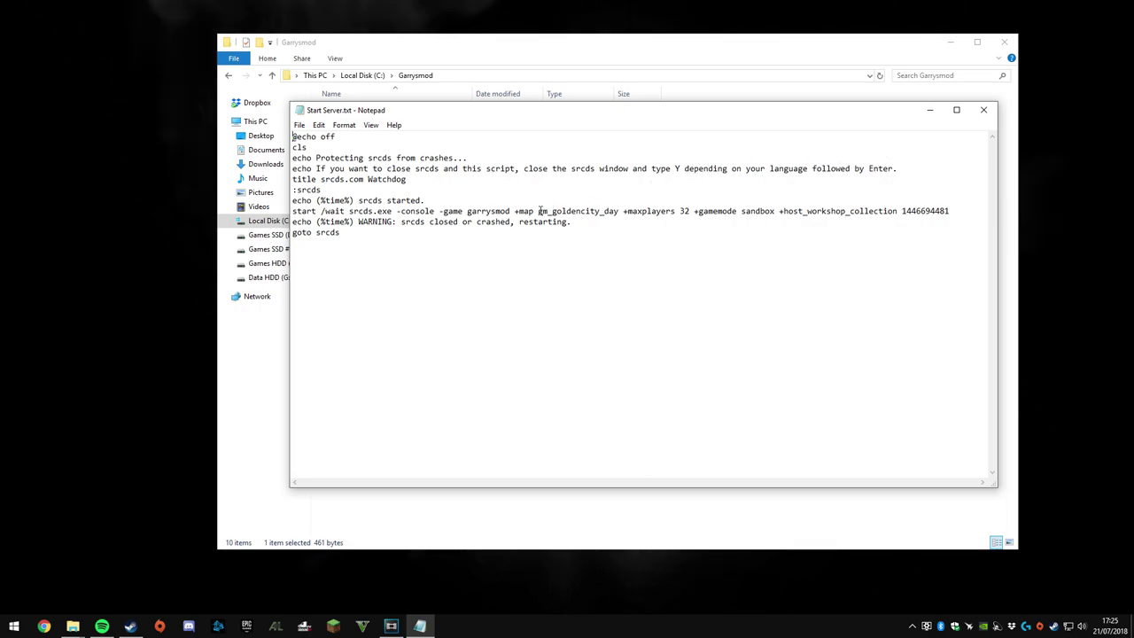
pyautogui.moveTo(538, 211); pyautogui.dragTo(586, 211)
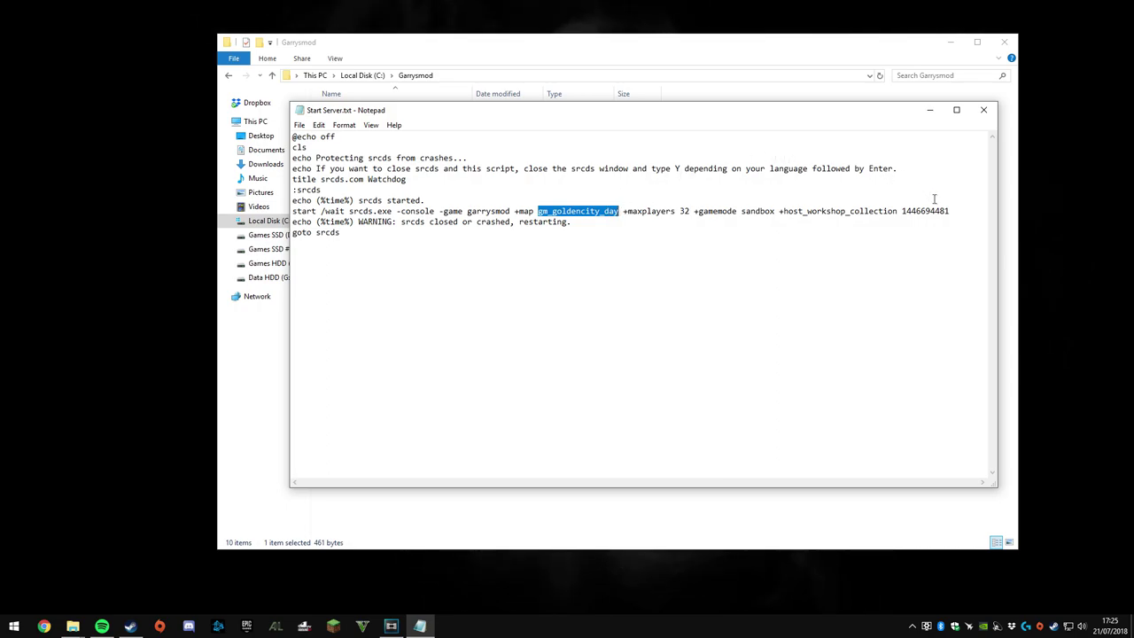
pyautogui.moveTo(962, 216); pyautogui.dragTo(924, 211)
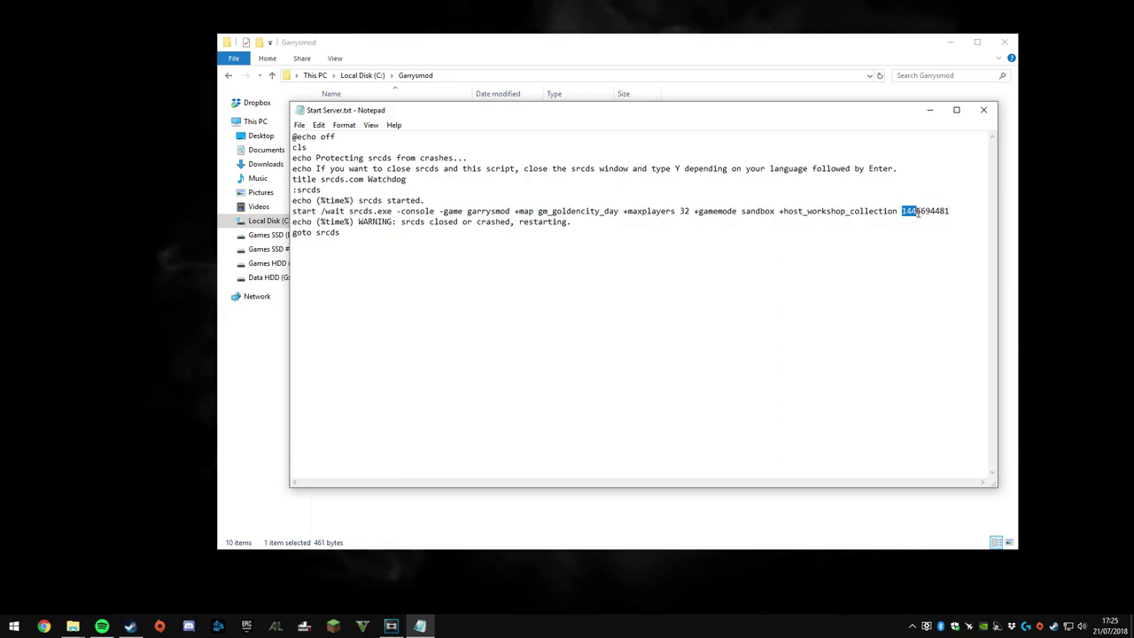
pyautogui.click(917, 213)
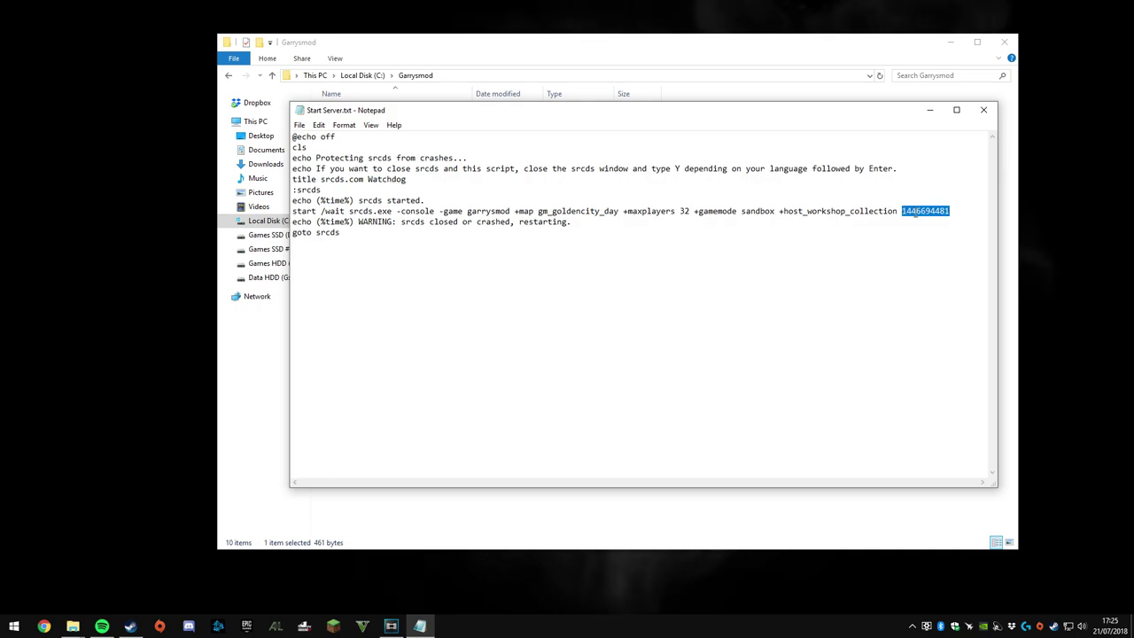
pyautogui.click(878, 211)
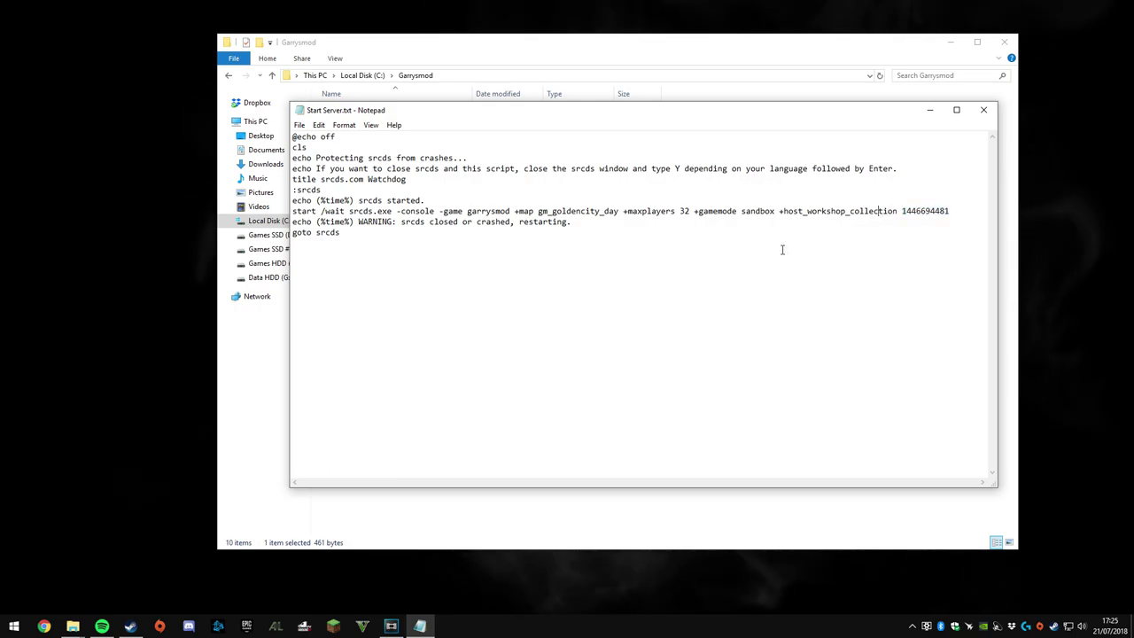
# Switch to Steam, select Garry's Mod in the library and open its Workshop
pyautogui.click(130, 625)
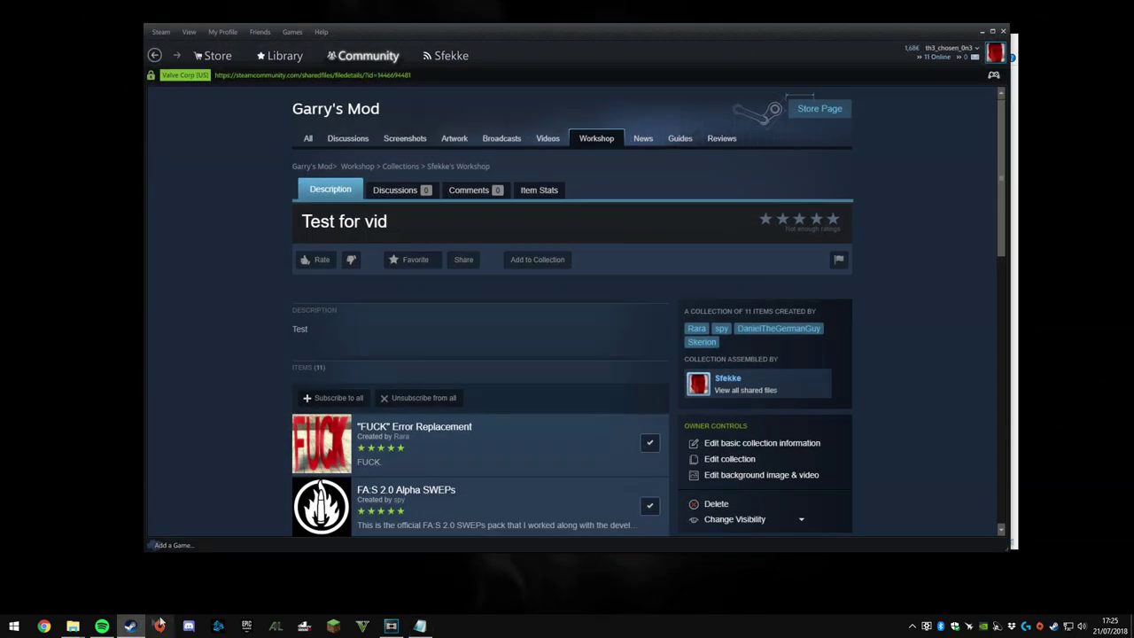
pyautogui.click(281, 54)
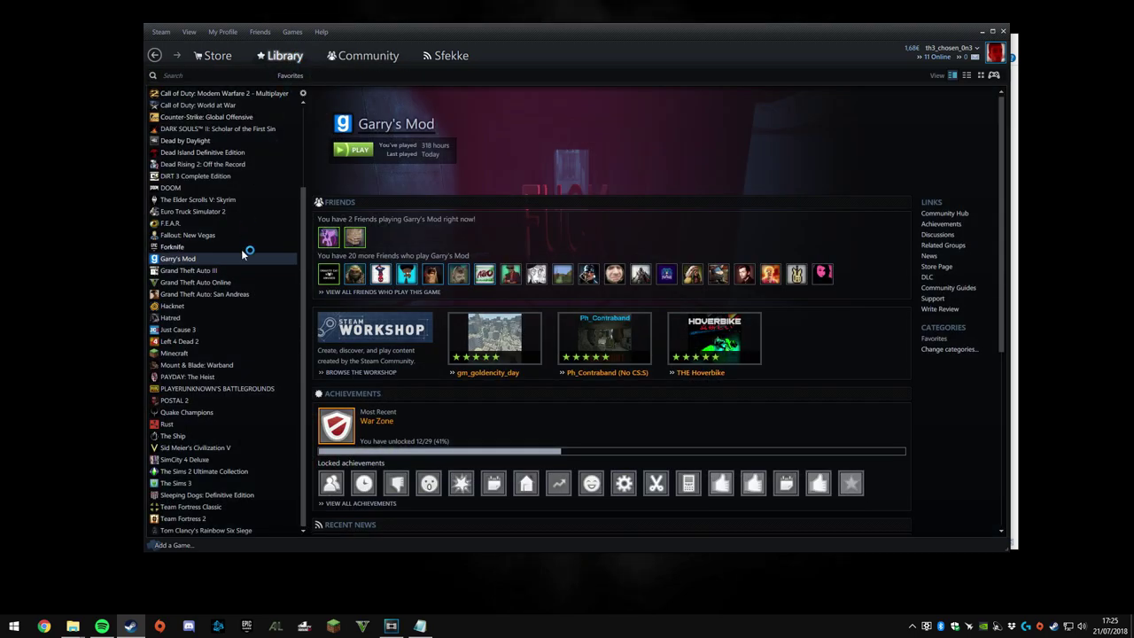
pyautogui.scroll(3, 246, 251)
pyautogui.click(173, 353)
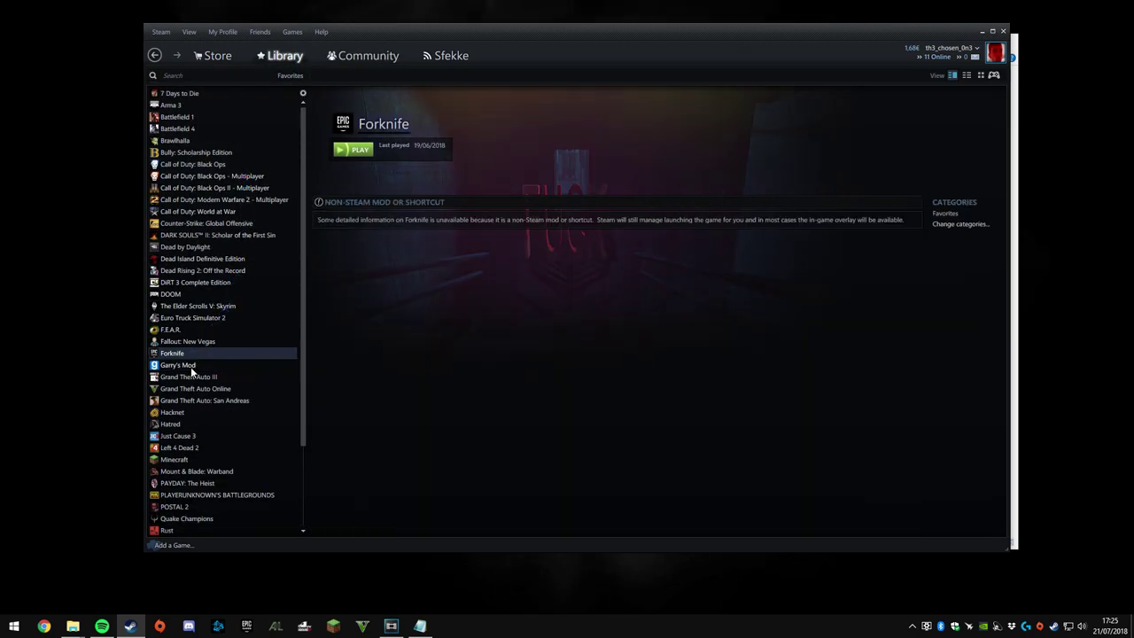
pyautogui.click(190, 365)
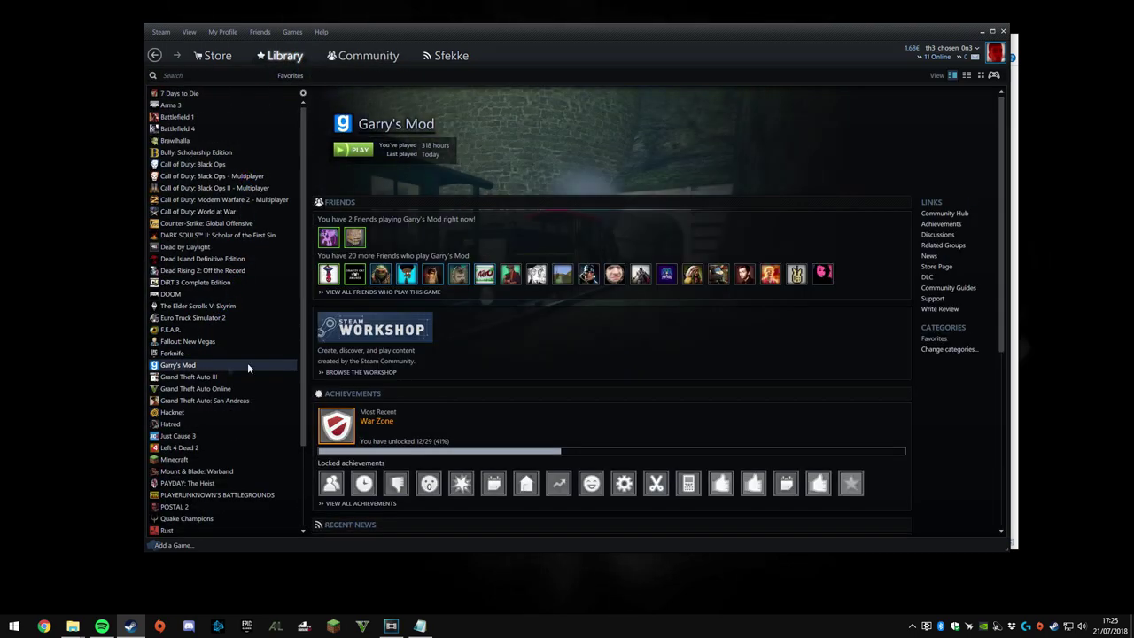
pyautogui.click(371, 372)
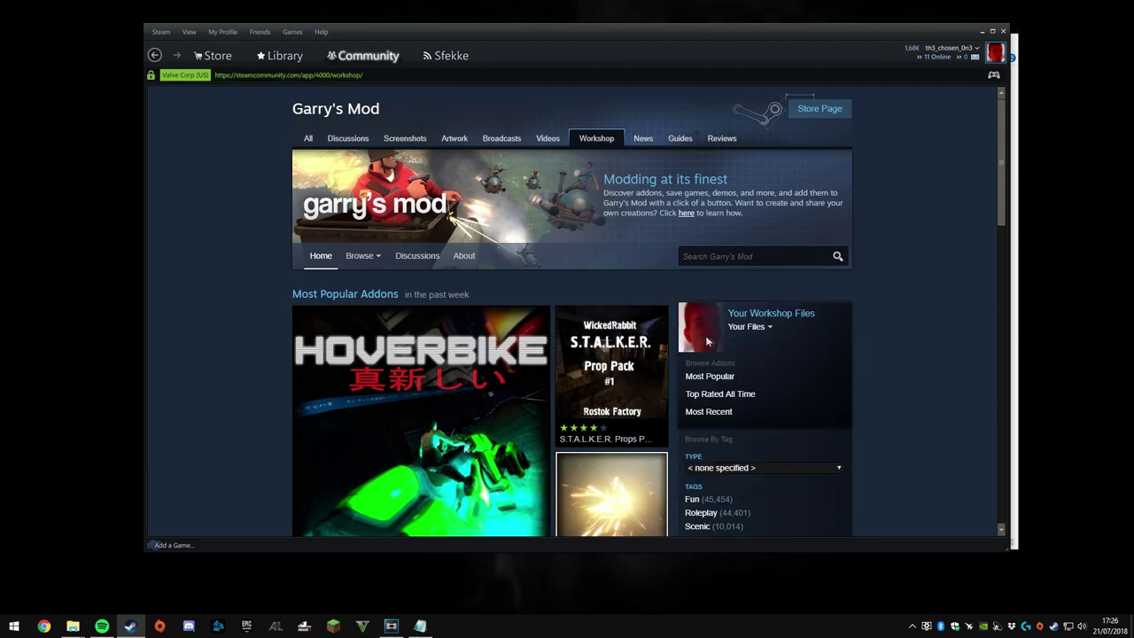
# Go to the account's own posted Workshop files, list its Garry's Mod collections and open the Test for vid collection
pyautogui.click(760, 328)
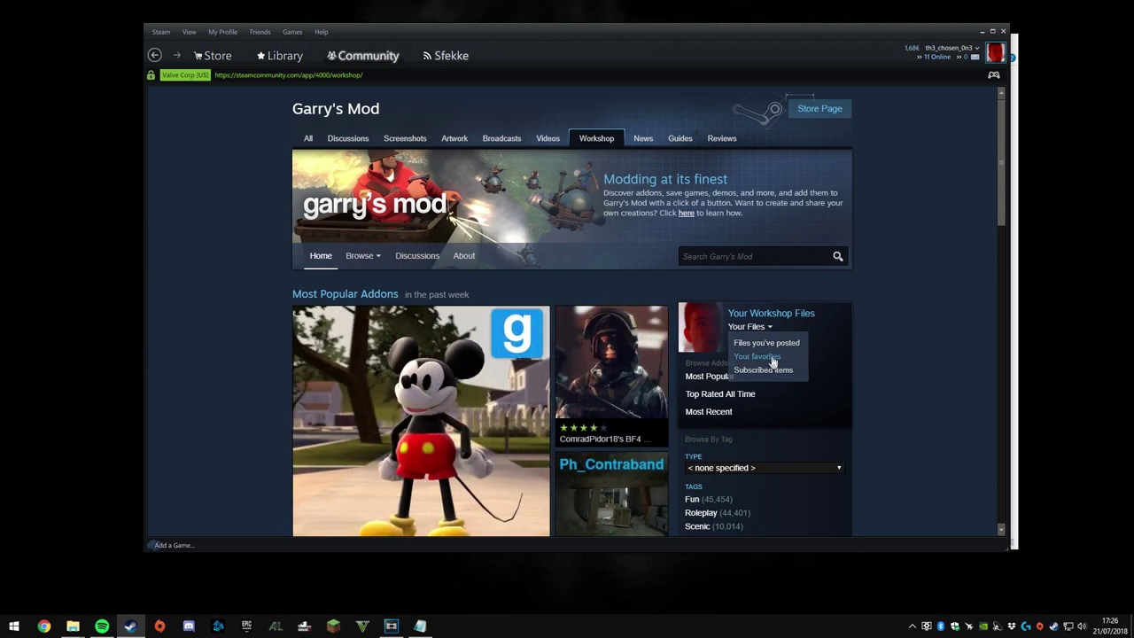
pyautogui.tripleClick(760, 348)
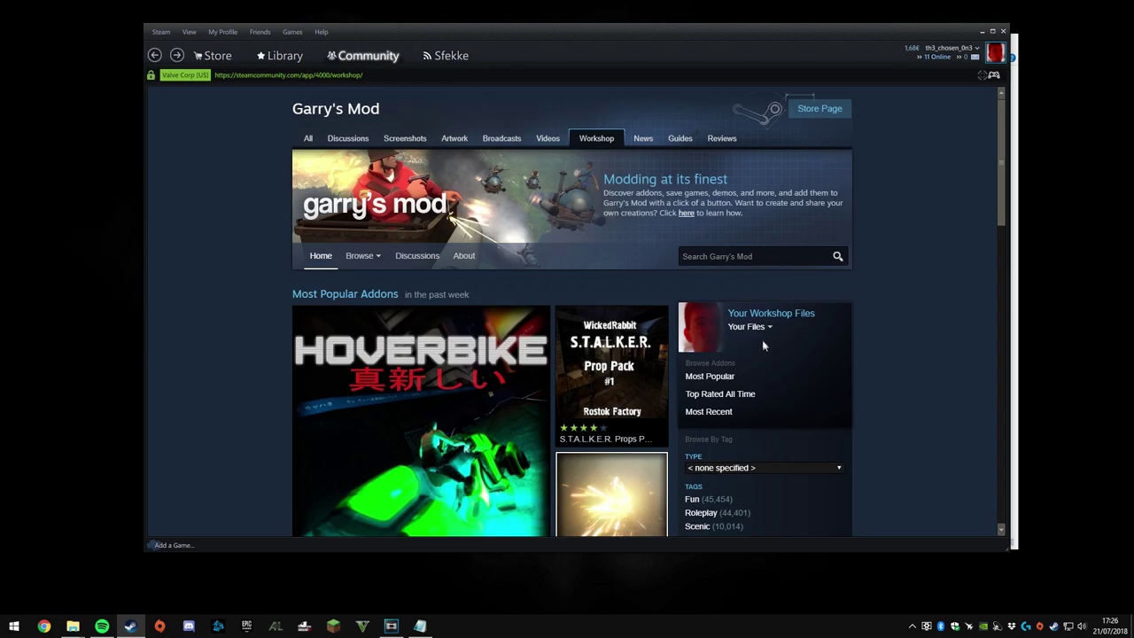
pyautogui.click(760, 328)
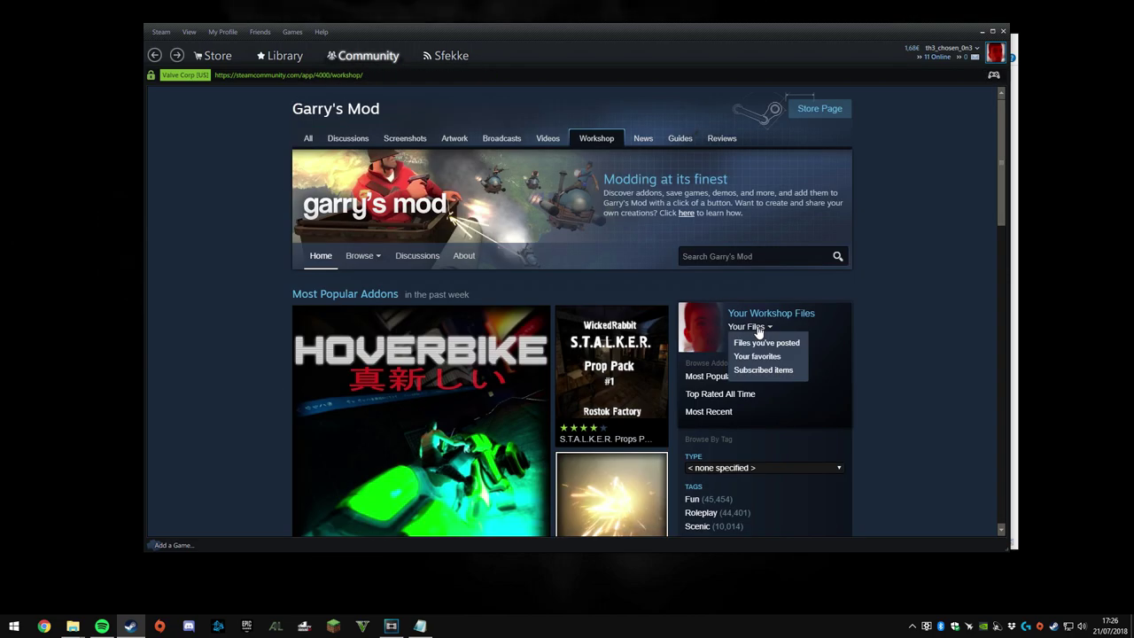
pyautogui.click(764, 344)
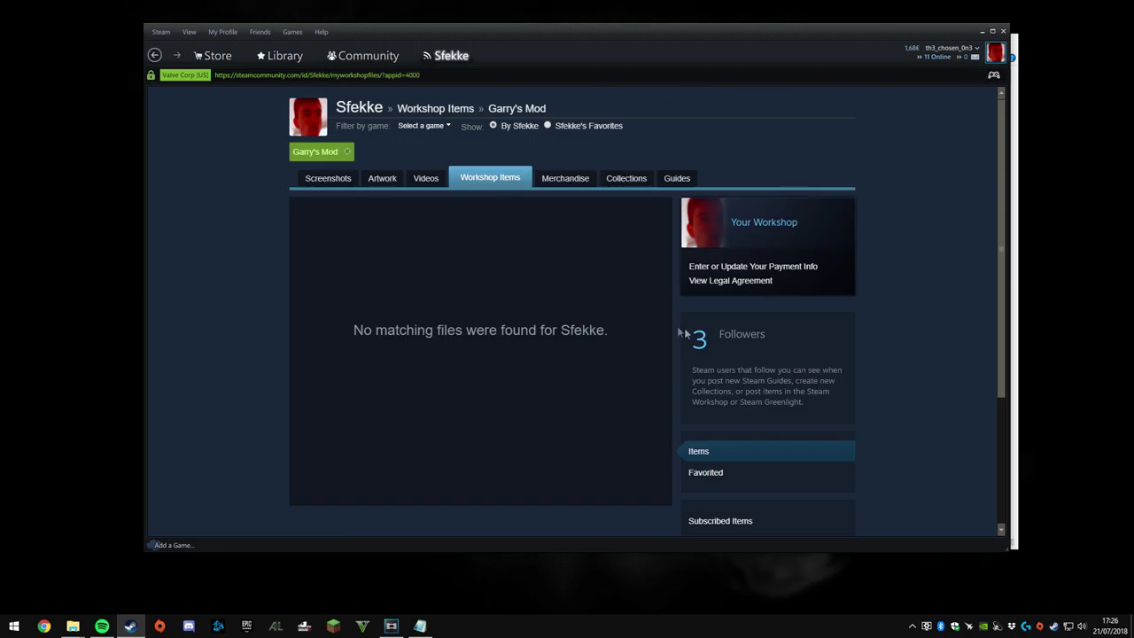
pyautogui.click(631, 181)
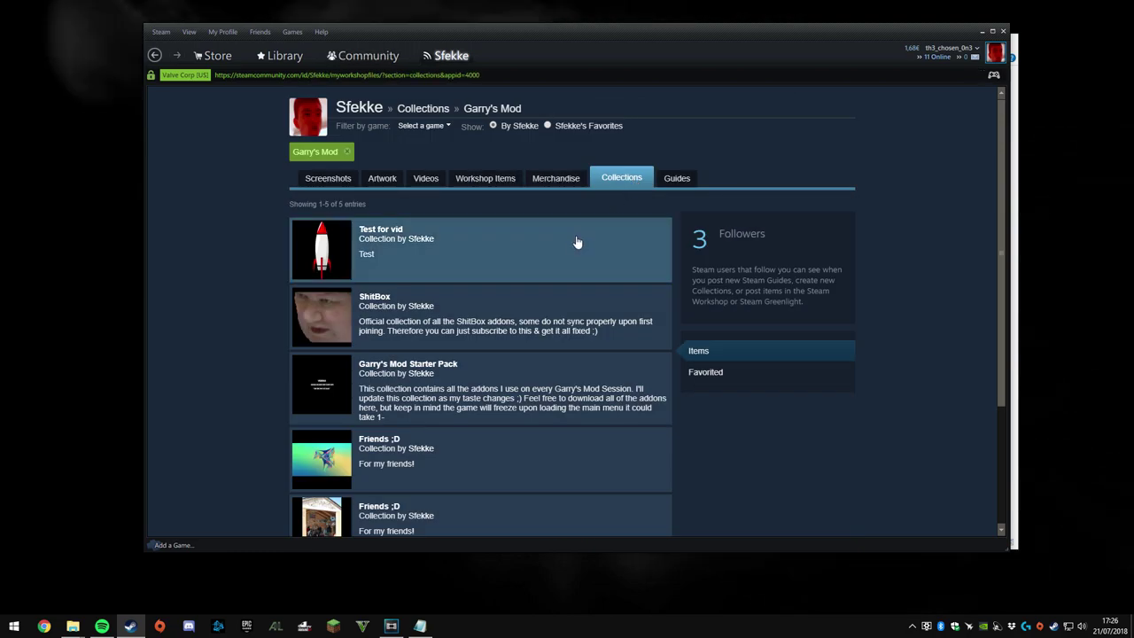
pyautogui.scroll(-5, 484, 201)
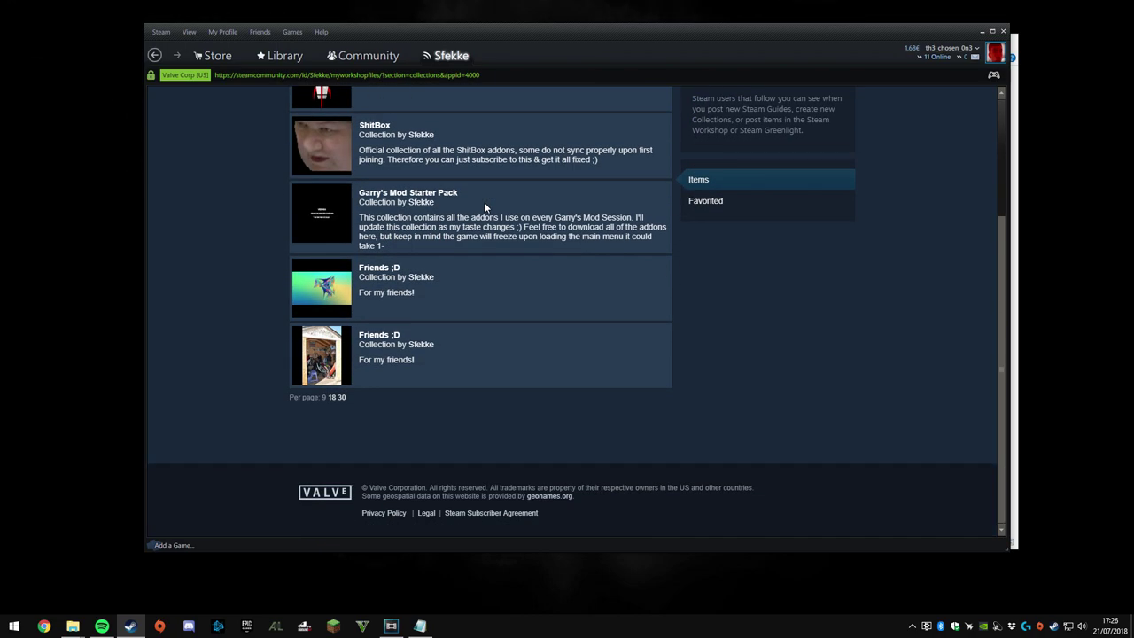
pyautogui.scroll(5, 531, 239)
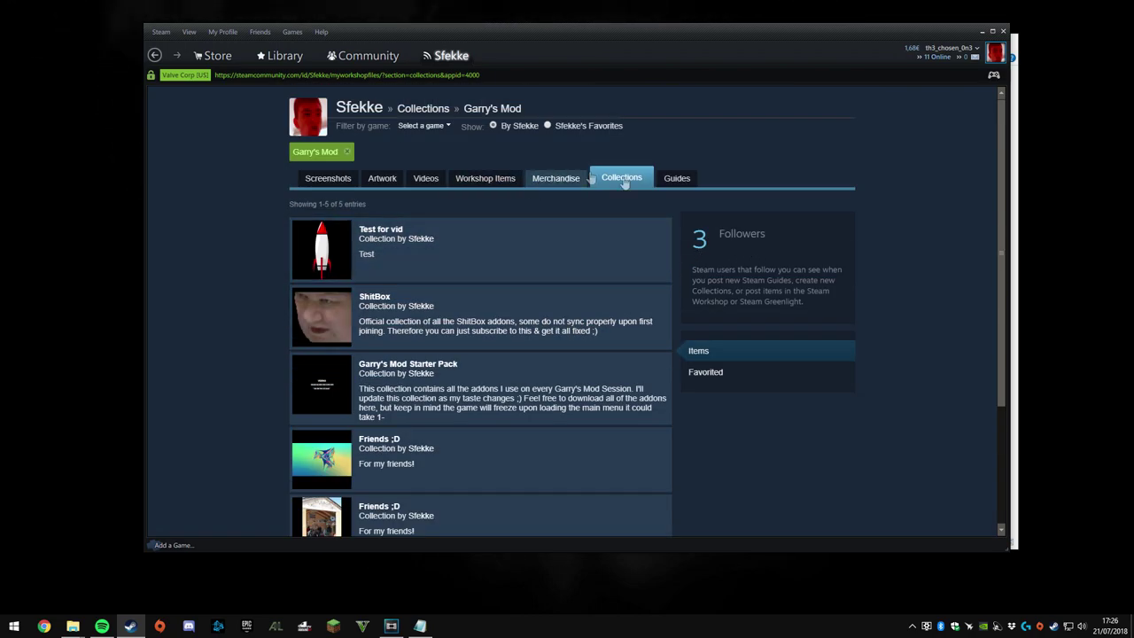
pyautogui.click(574, 265)
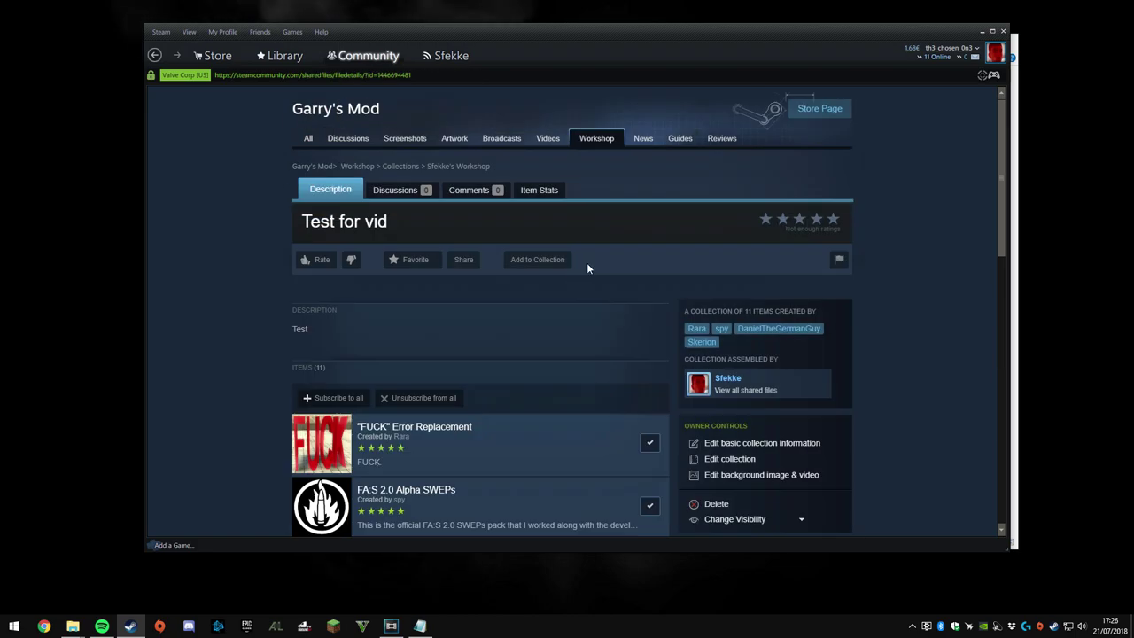
# Copy the URL of the Test for vid collection page and open it in Chrome
pyautogui.rightClick(605, 305)
pyautogui.click(629, 361)
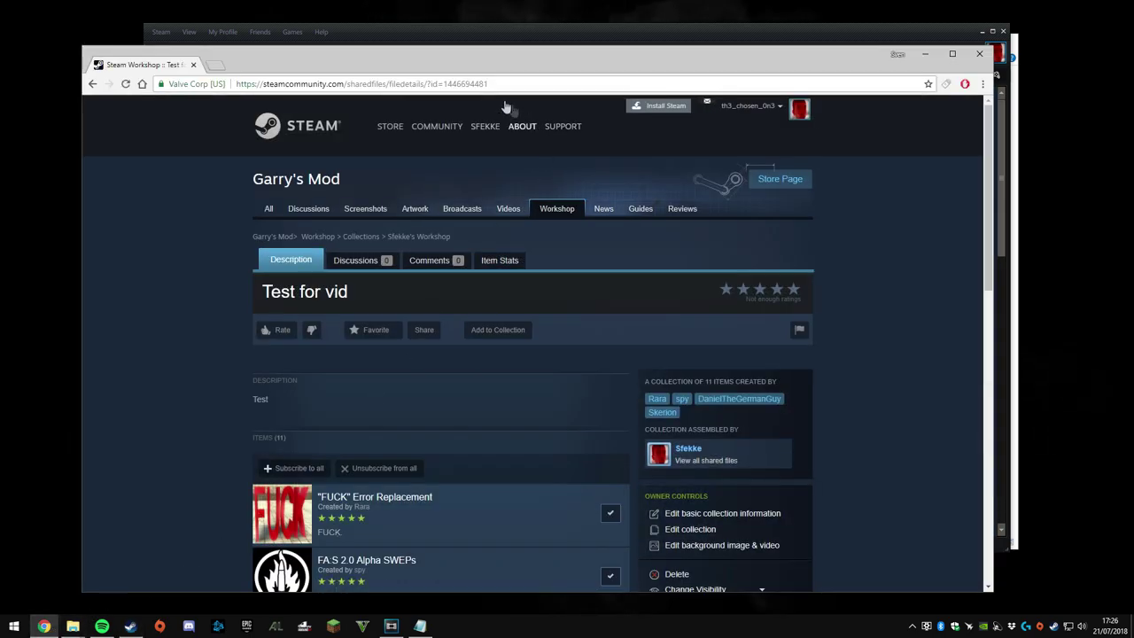
pyautogui.click(479, 83)
pyautogui.rightClick(479, 84)
pyautogui.click(521, 143)
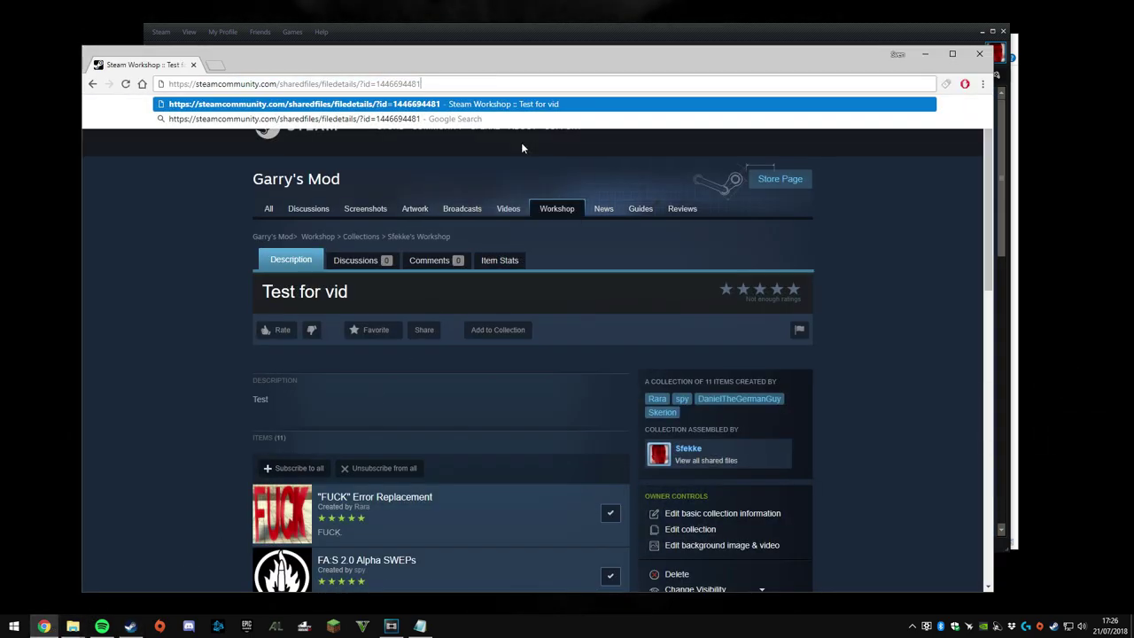
pyautogui.press('Return')
pyautogui.doubleClick(473, 85)
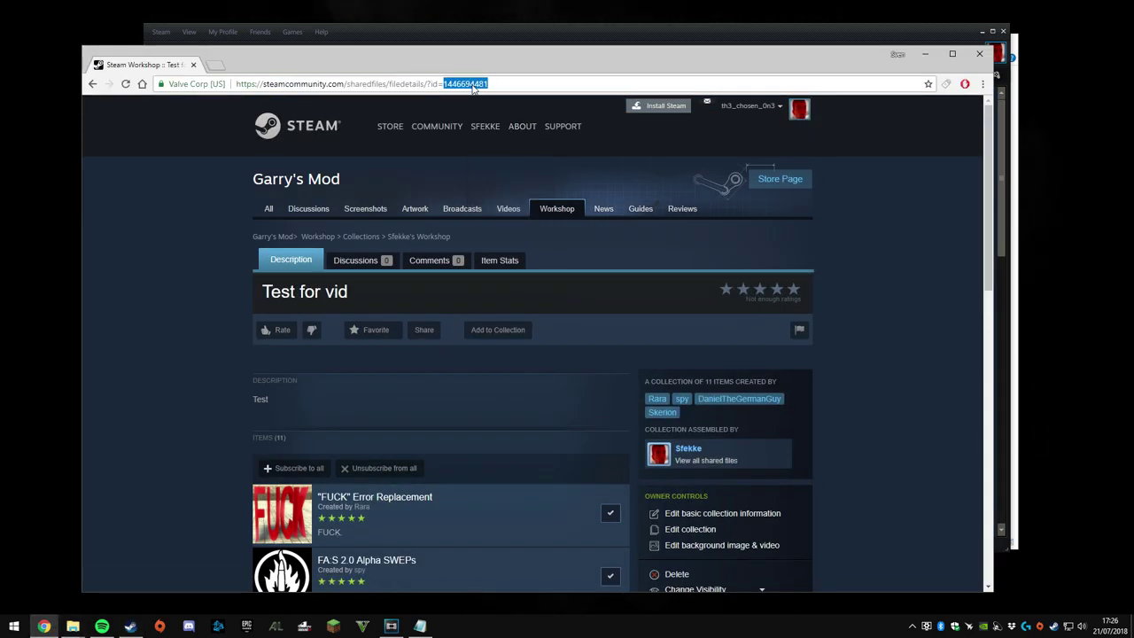
pyautogui.rightClick(472, 84)
pyautogui.click(494, 113)
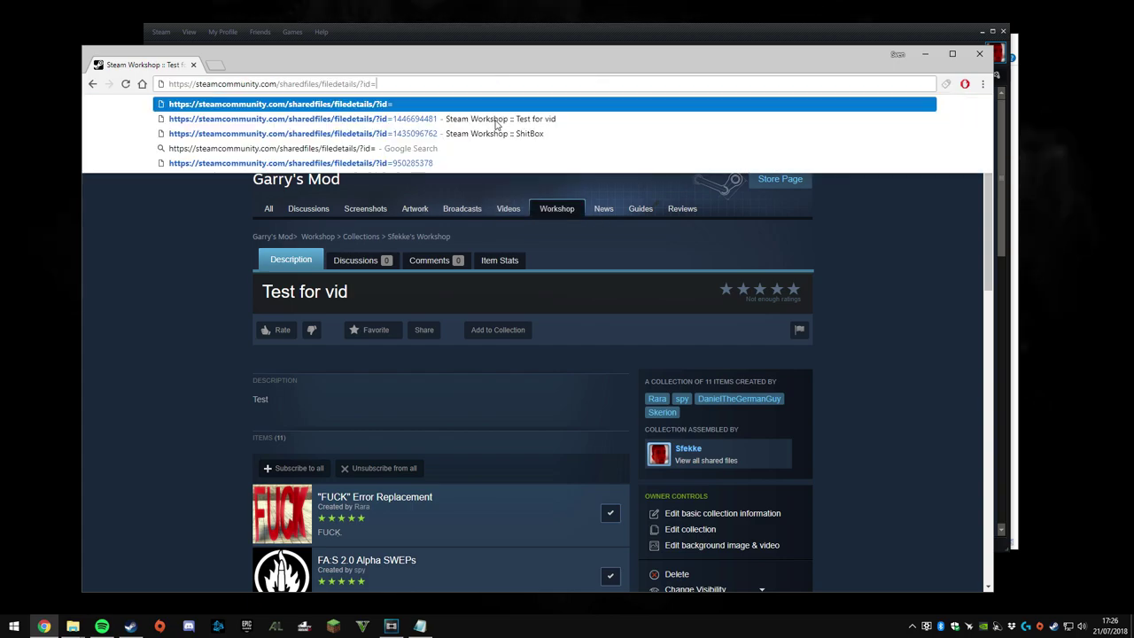
pyautogui.hotkey('alt', 'Tab')
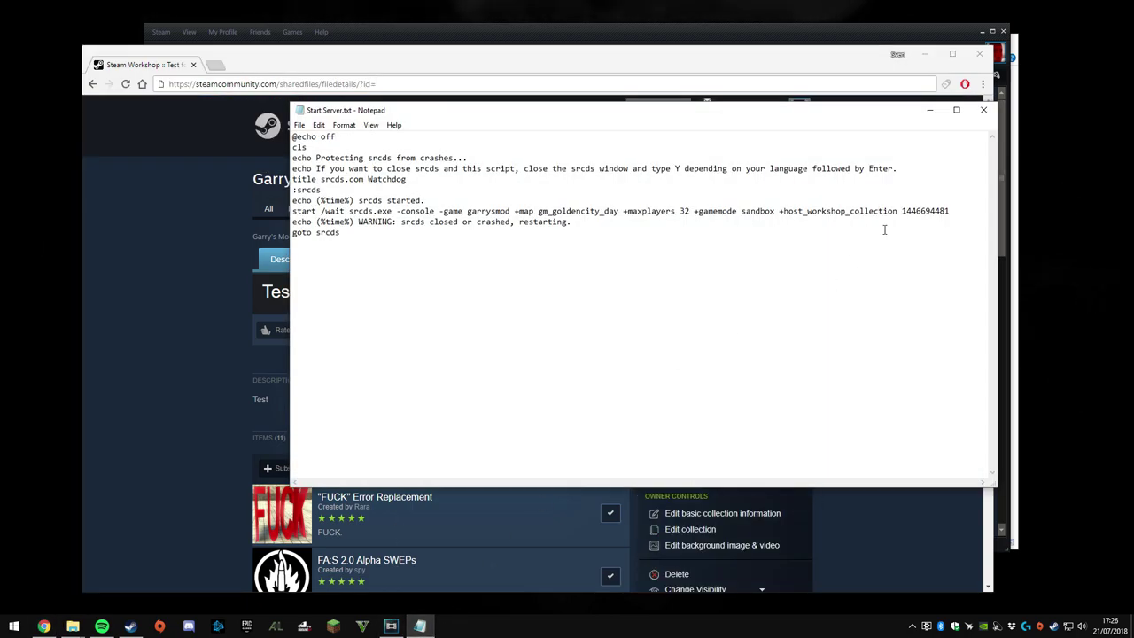
pyautogui.moveTo(932, 211); pyautogui.dragTo(903, 212)
pyautogui.press('super+c')
pyautogui.press('BackSpace')
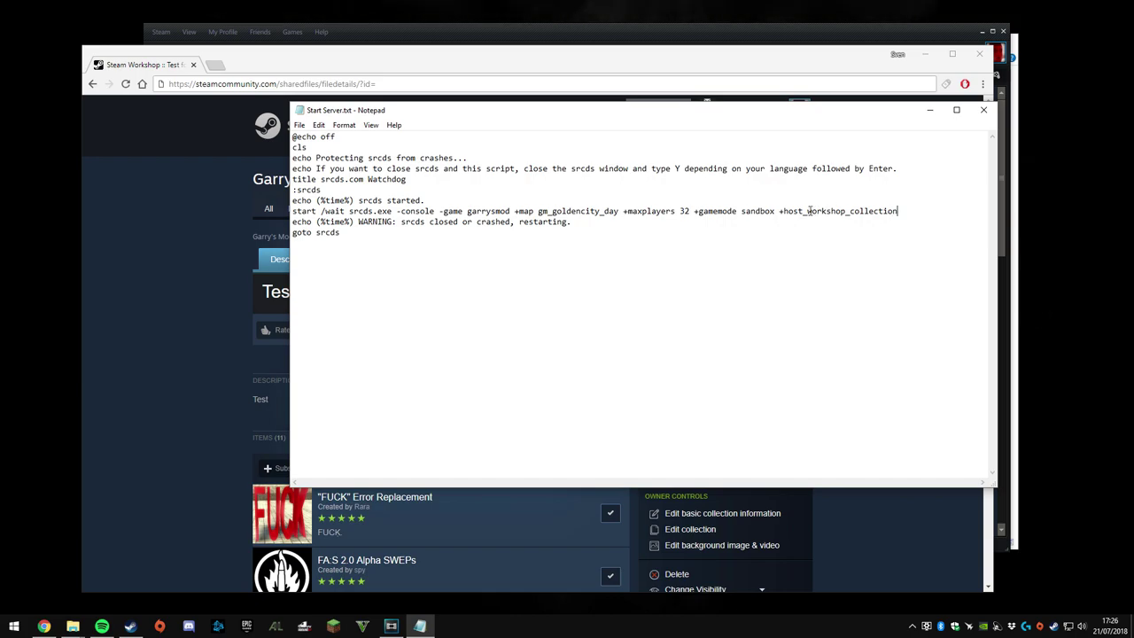
pyautogui.rightClick(929, 212)
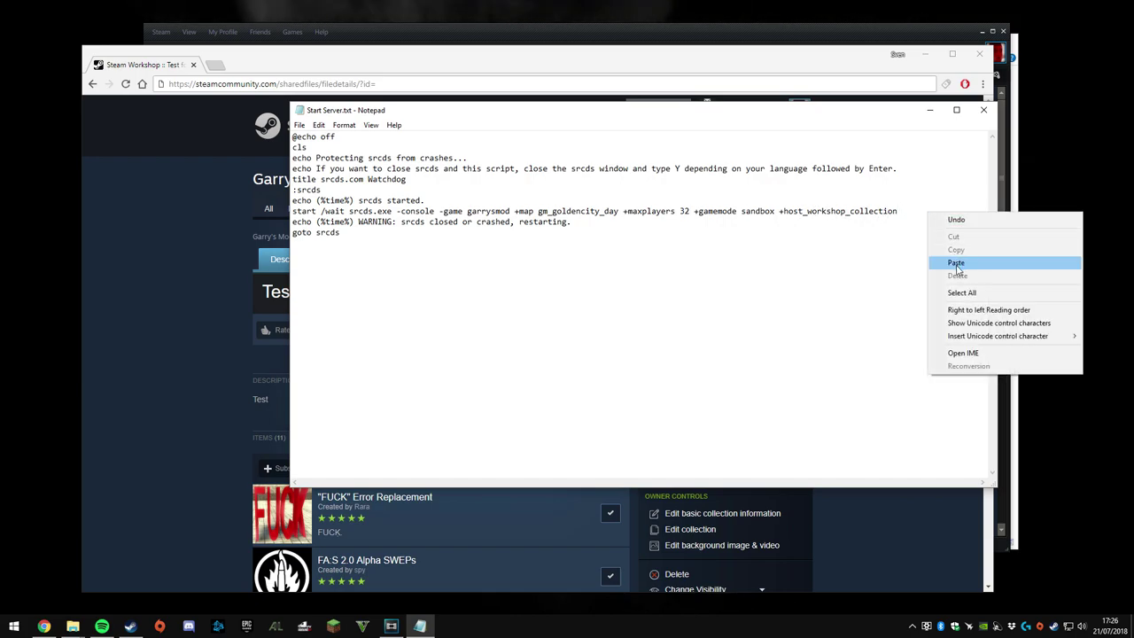
pyautogui.click(948, 261)
pyautogui.moveTo(856, 213); pyautogui.dragTo(779, 212)
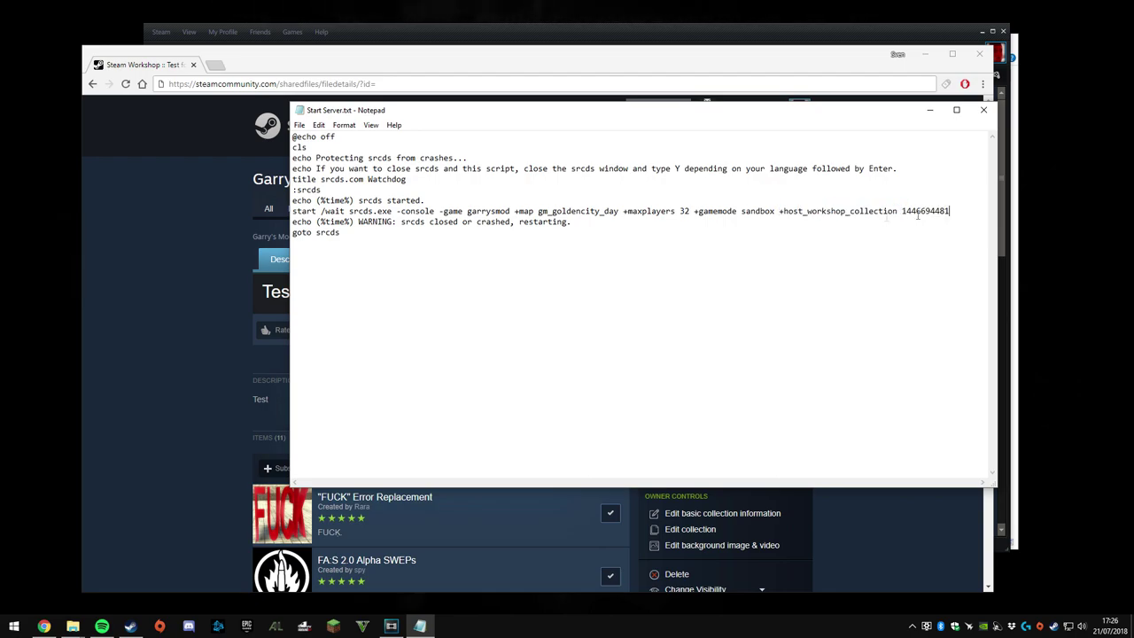
# Return to the Garry's Mod Workshop home page in Steam and browse its collections
pyautogui.click(523, 76)
pyautogui.click(177, 34)
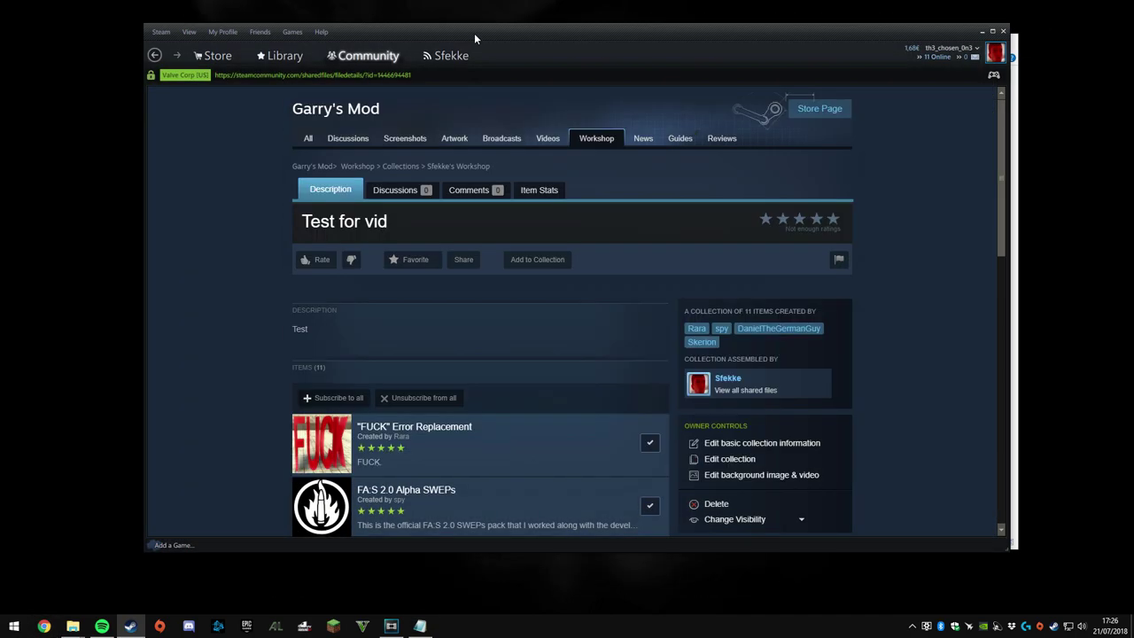
pyautogui.hotkey('alt', 'Left')
pyautogui.hotkey('alt', 'Left')
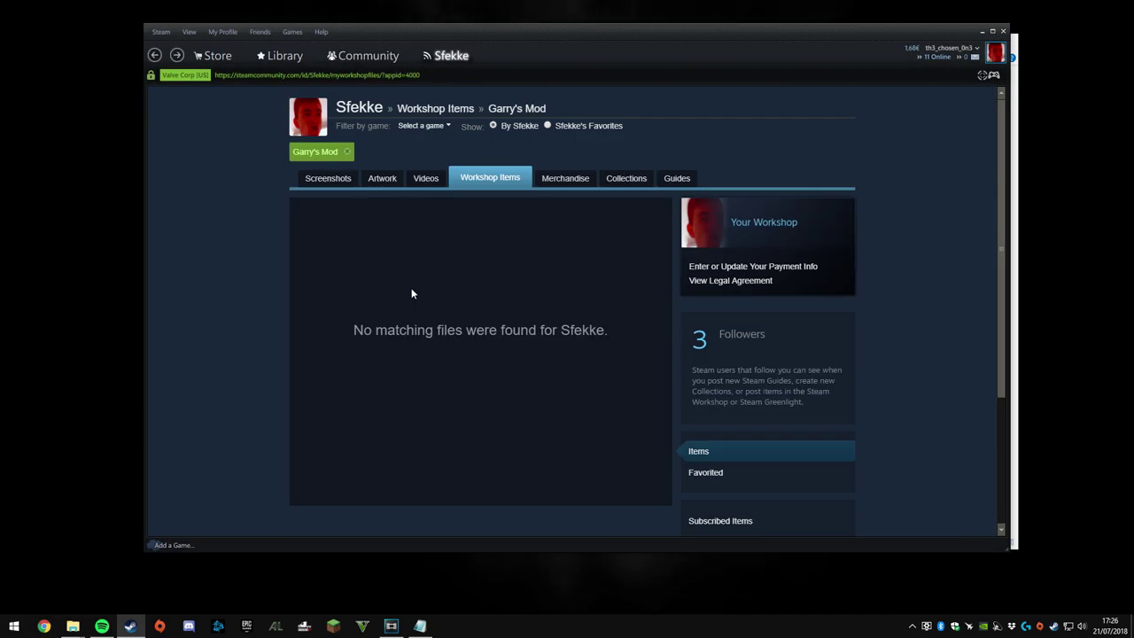
pyautogui.hotkey('alt', 'Left')
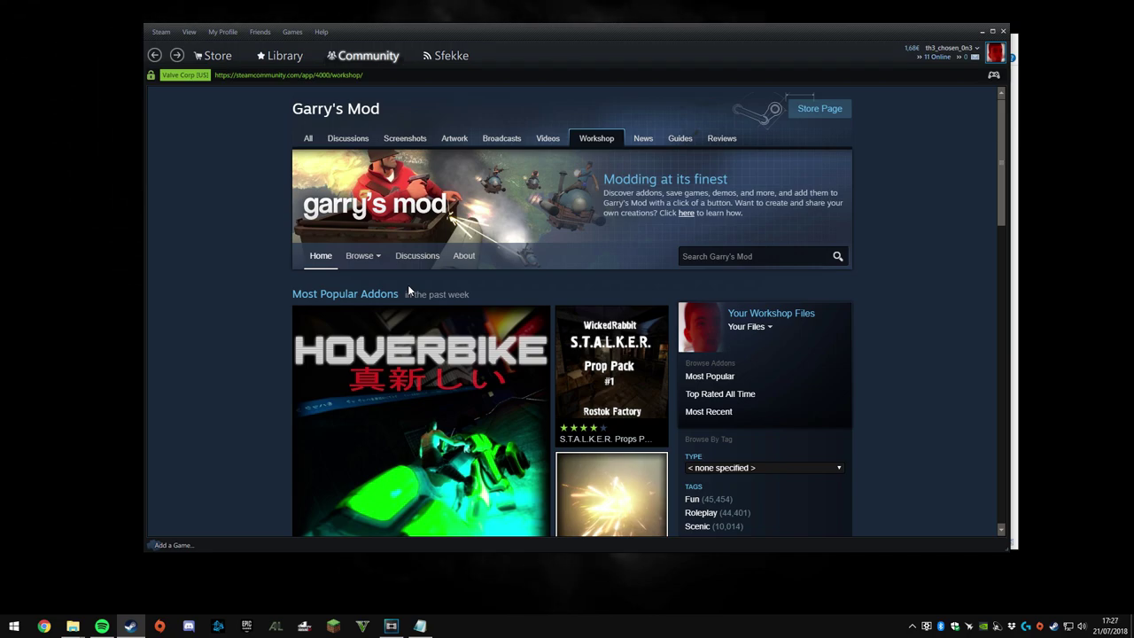
pyautogui.moveTo(361, 258)
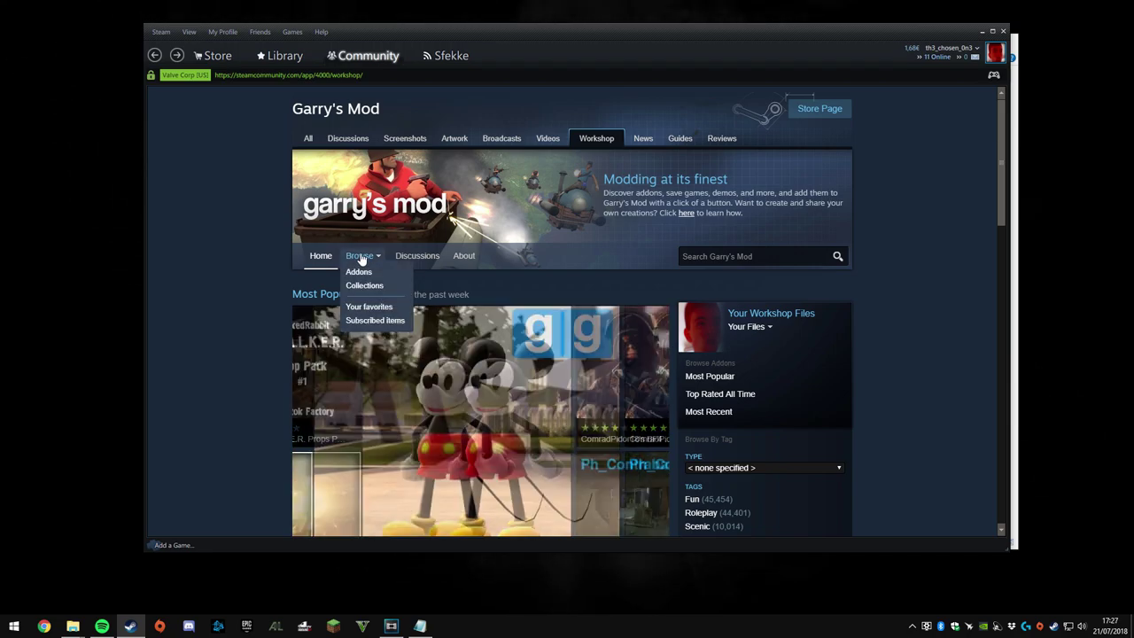
pyautogui.click(376, 287)
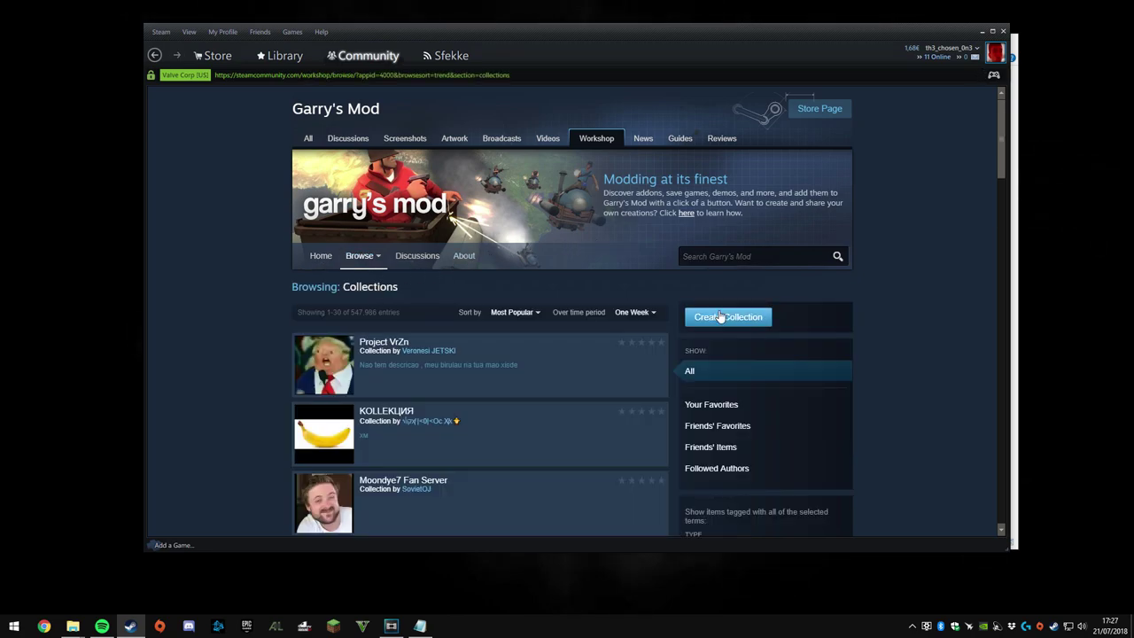
pyautogui.click(720, 317)
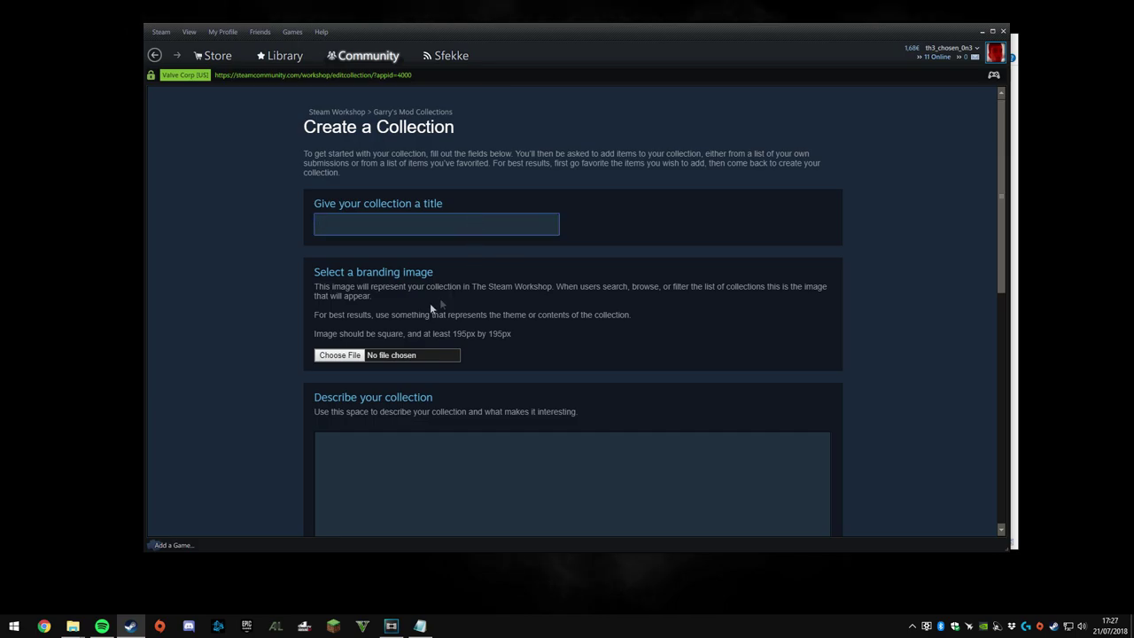
pyautogui.scroll(-3, 430, 303)
pyautogui.hotkey('alt', 'Left')
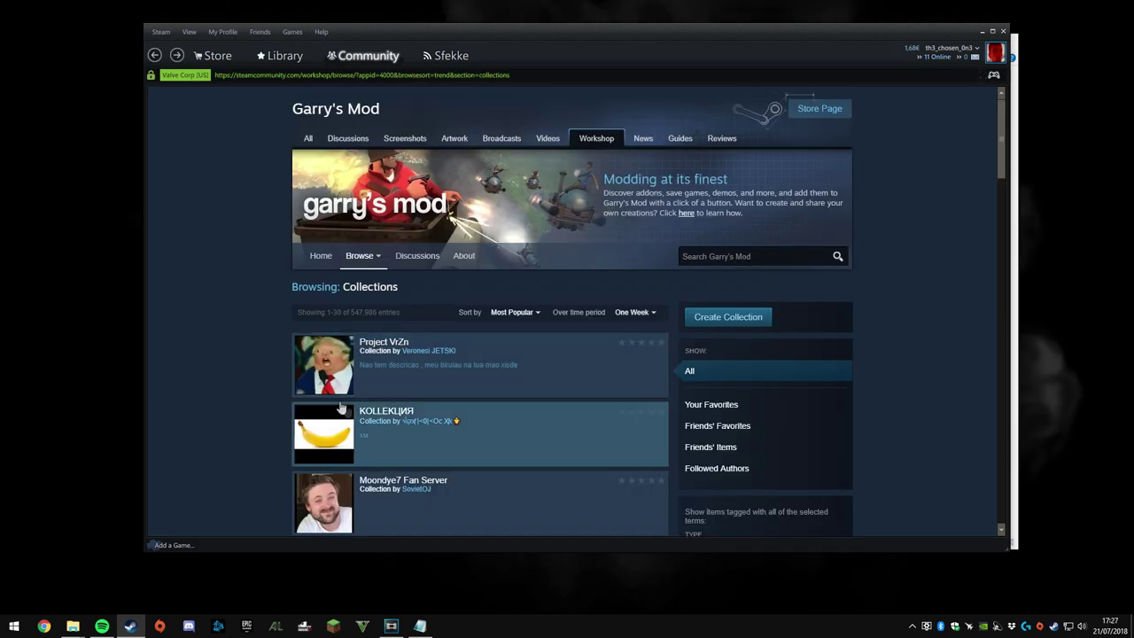
pyautogui.scroll(-3, 747, 214)
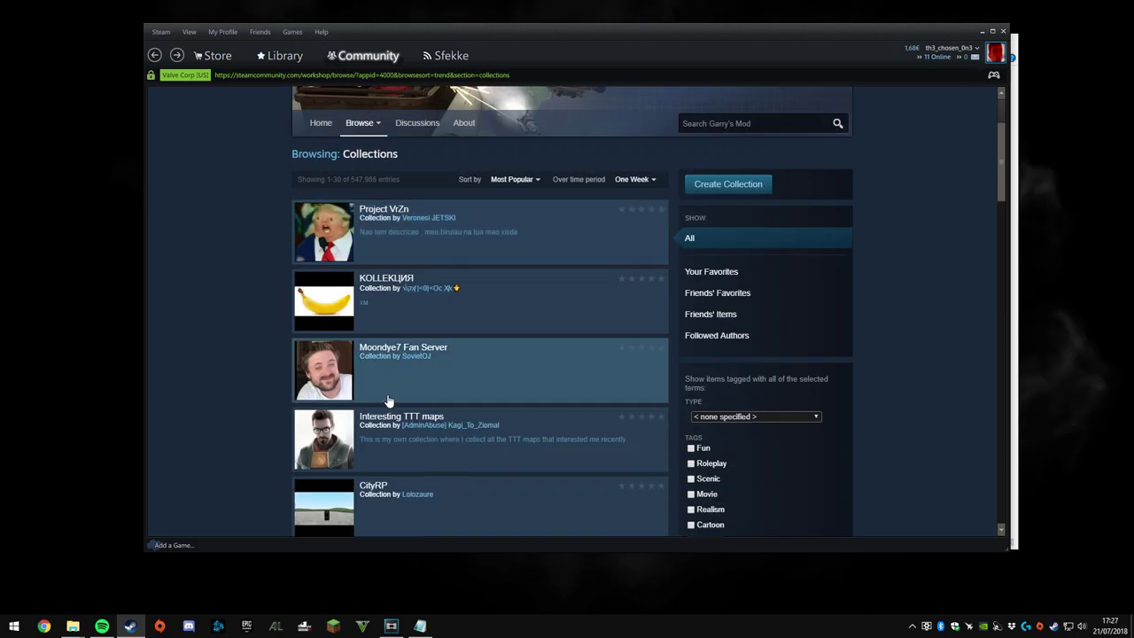
# Start creating a new Garry's Mod collection and set its category type to ServerContent
pyautogui.click(737, 184)
pyautogui.scroll(-4, 479, 345)
pyautogui.click(413, 337)
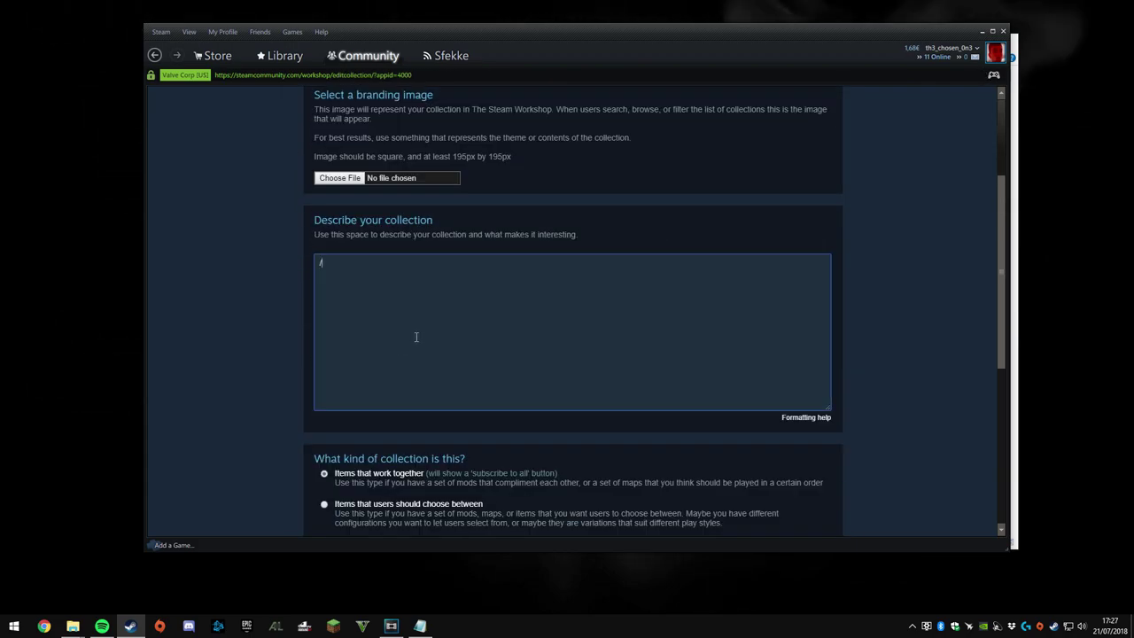
pyautogui.scroll(-3, 410, 330)
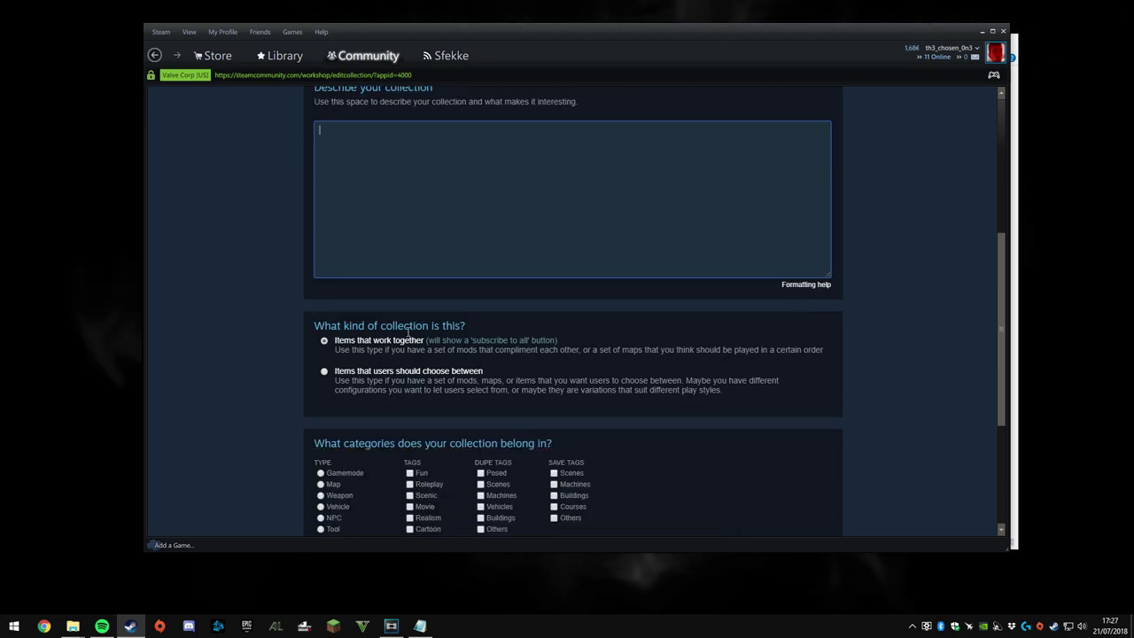
pyautogui.scroll(-1, 351, 359)
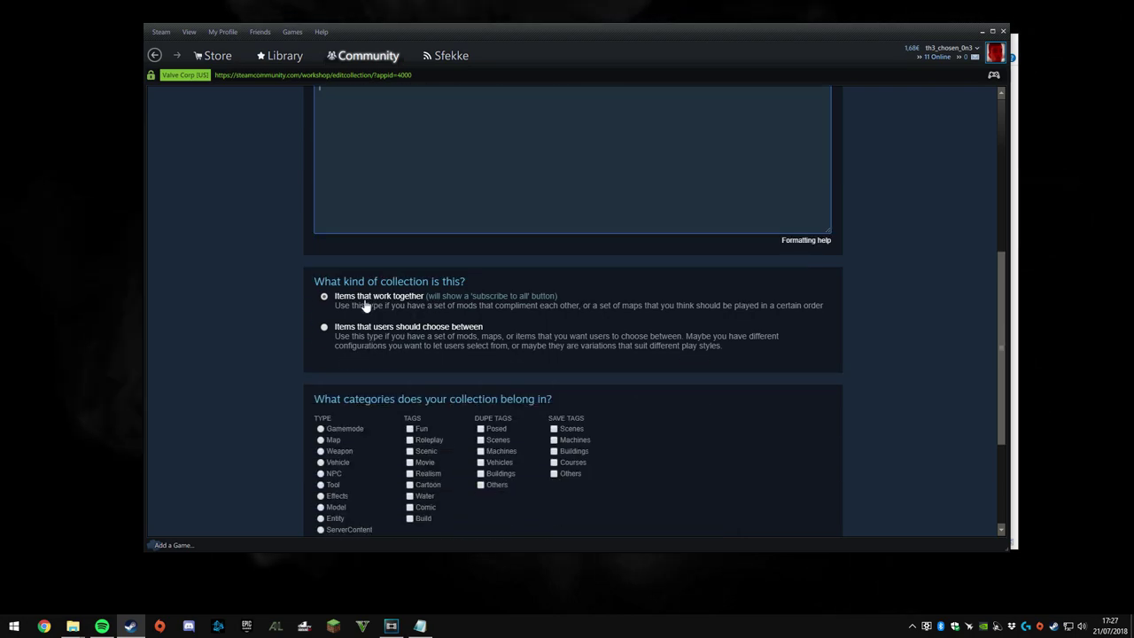
pyautogui.scroll(-2, 502, 305)
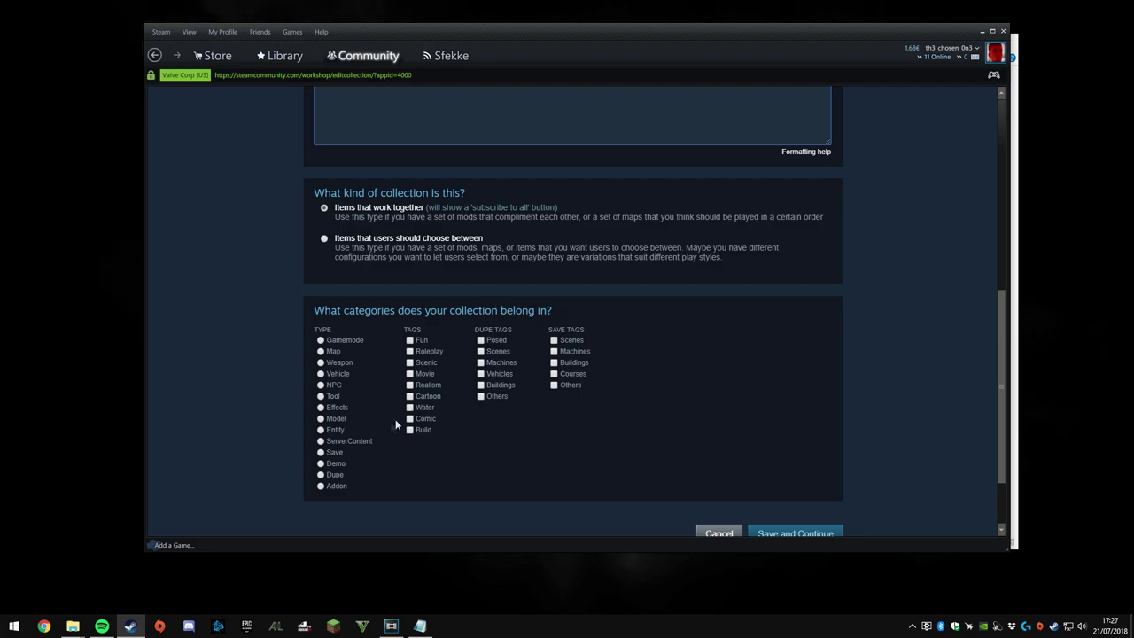
pyautogui.click(321, 441)
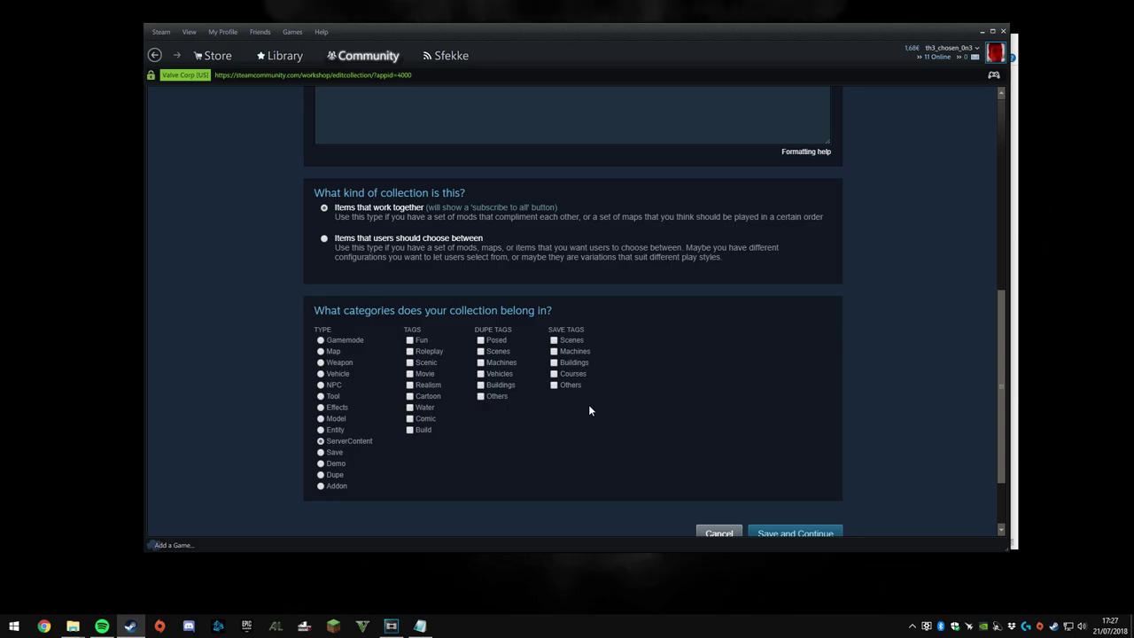
pyautogui.scroll(-1, 790, 375)
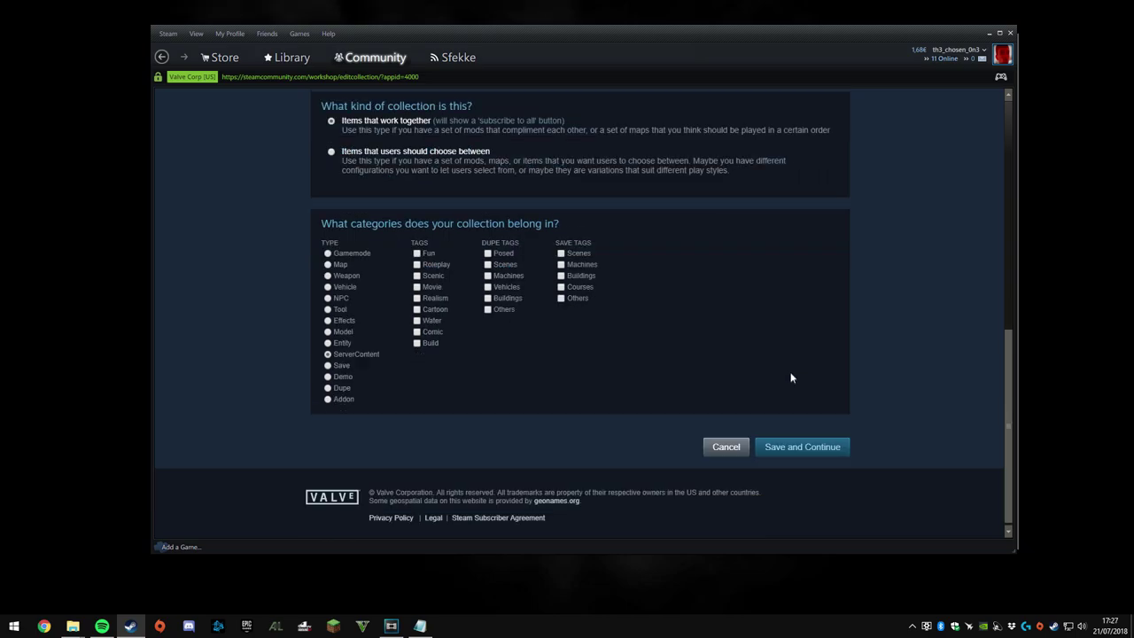
# Leave the new-collection form without saving and go back to the Garry's Mod Workshop home page
pyautogui.scroll(3, 659, 374)
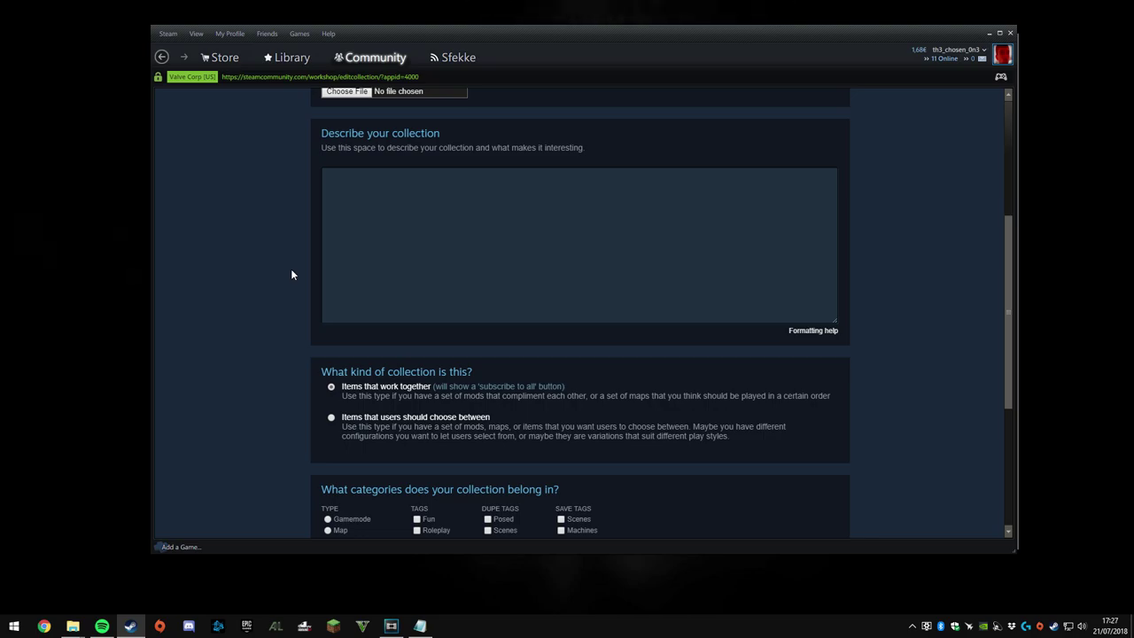
pyautogui.hotkey('alt', 'Left')
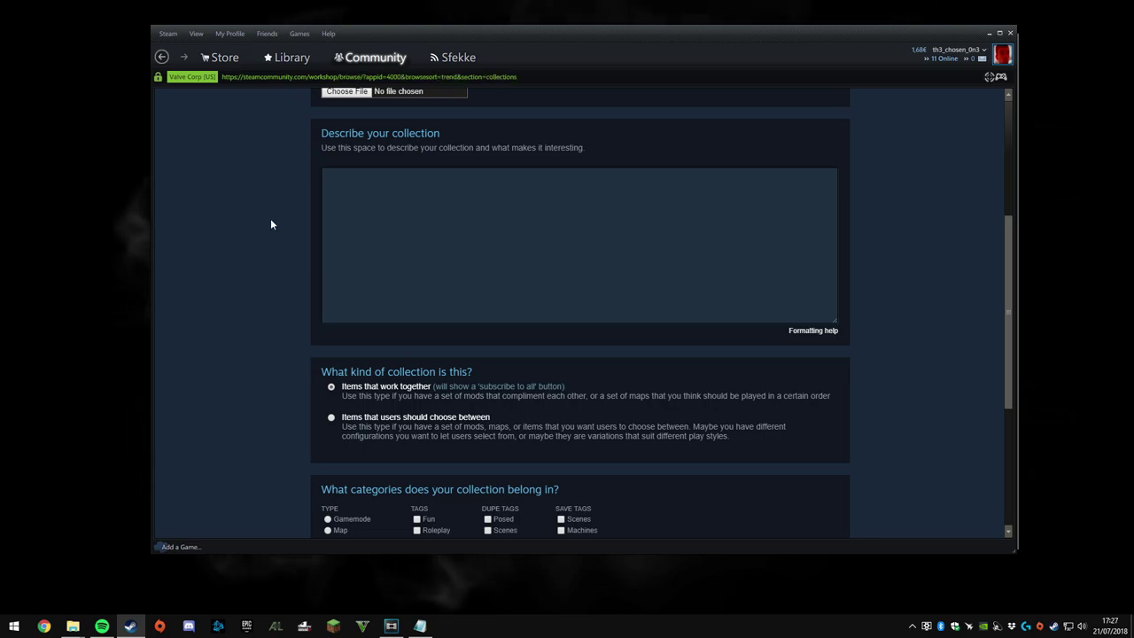
pyautogui.hotkey('alt', 'Left')
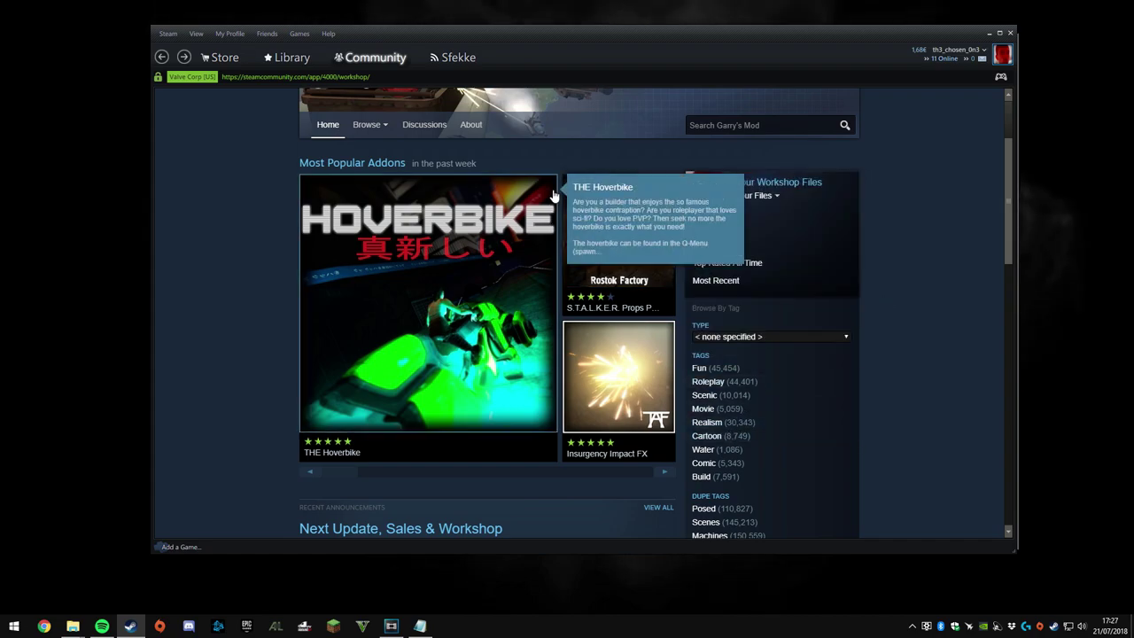
# Add the S.T.A.L.K.E.R. Props Pack #1 (Rostok Factory) addon to the Test for vid collection
pyautogui.click(628, 216)
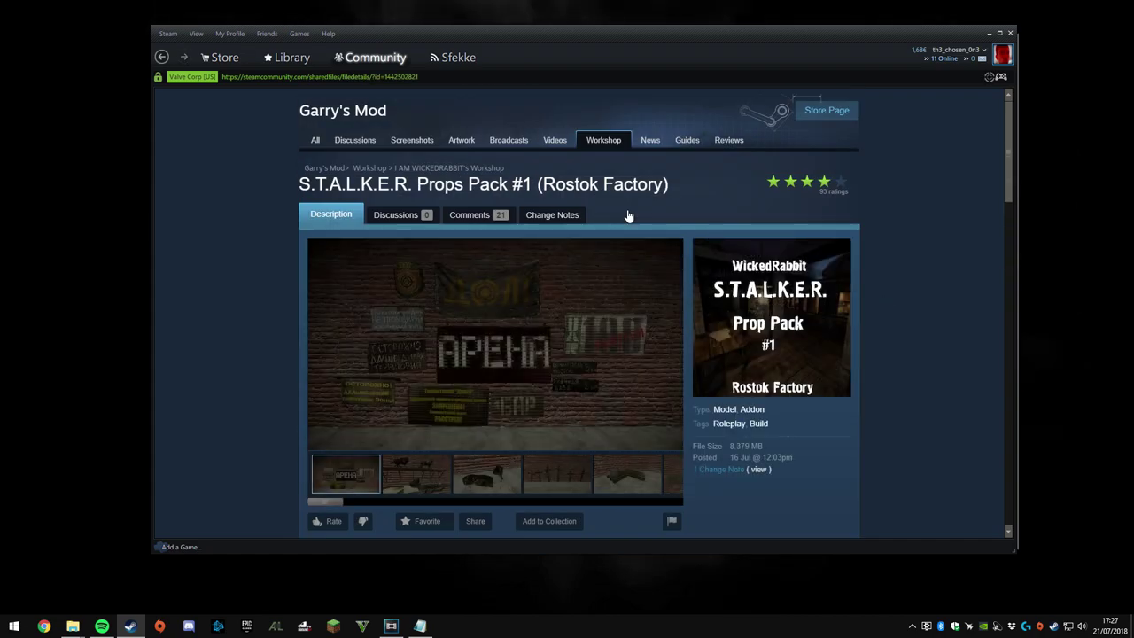
pyautogui.scroll(-1, 575, 338)
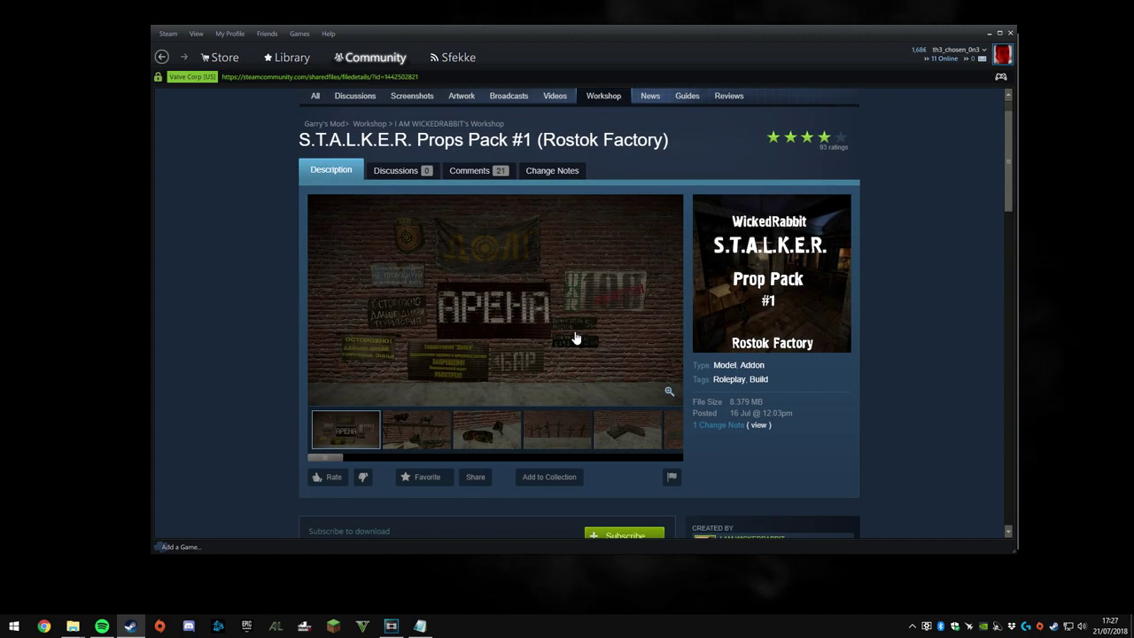
pyautogui.click(532, 478)
pyautogui.click(452, 364)
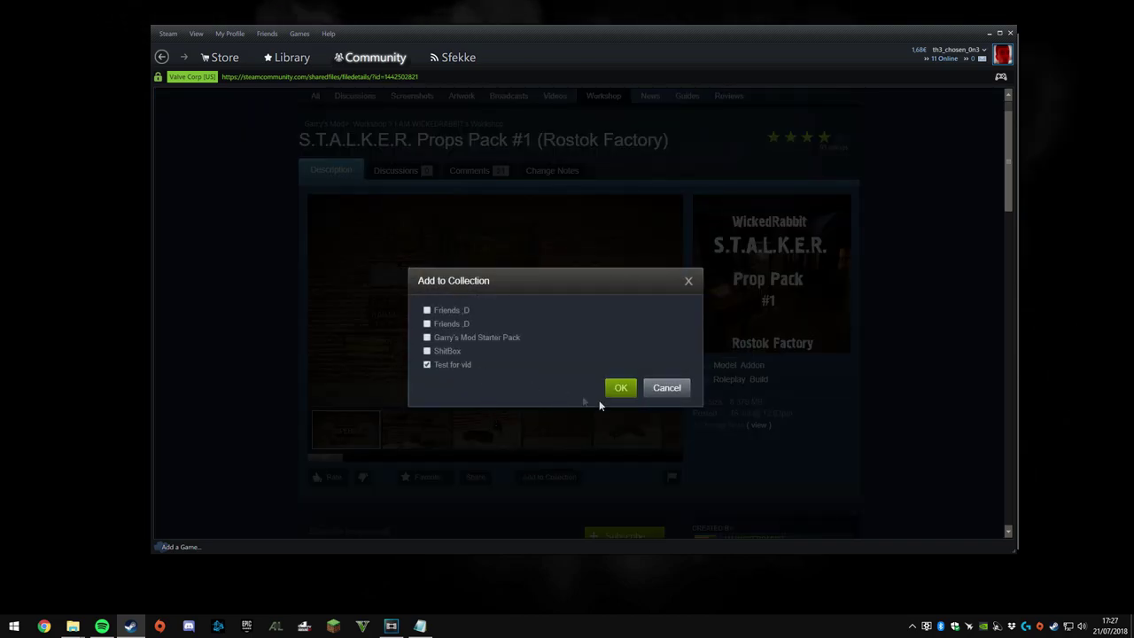
pyautogui.click(620, 388)
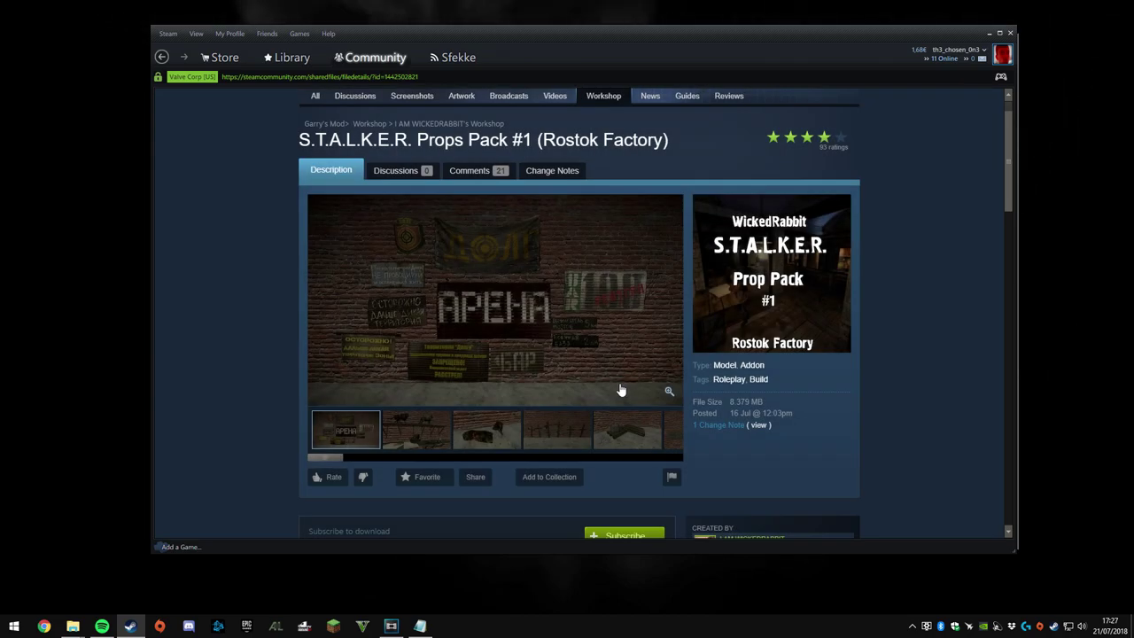
# Open the Test for vid collection from your own Garry's Mod Workshop collections and look through its item list
pyautogui.scroll(-3, 620, 389)
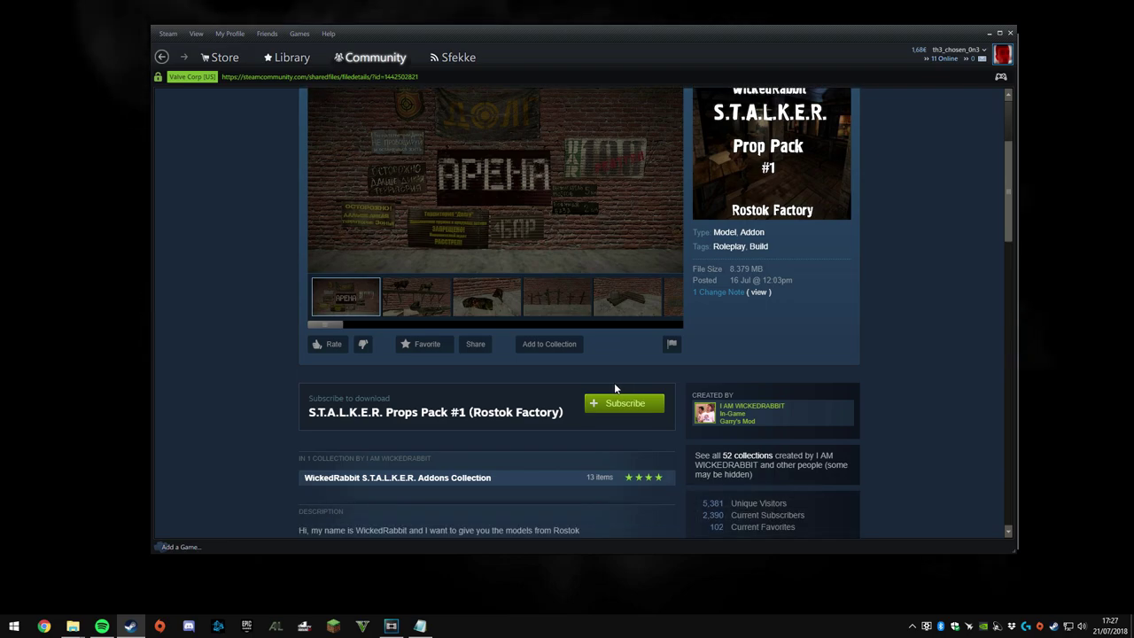
pyautogui.hotkey('alt', 'Left')
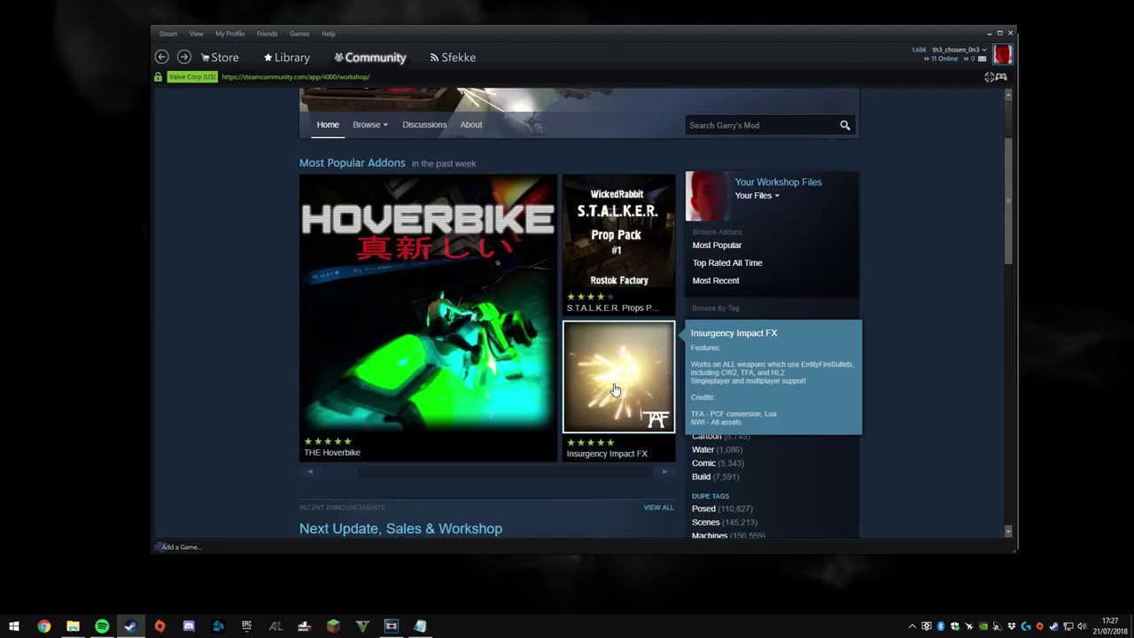
pyautogui.moveTo(762, 202)
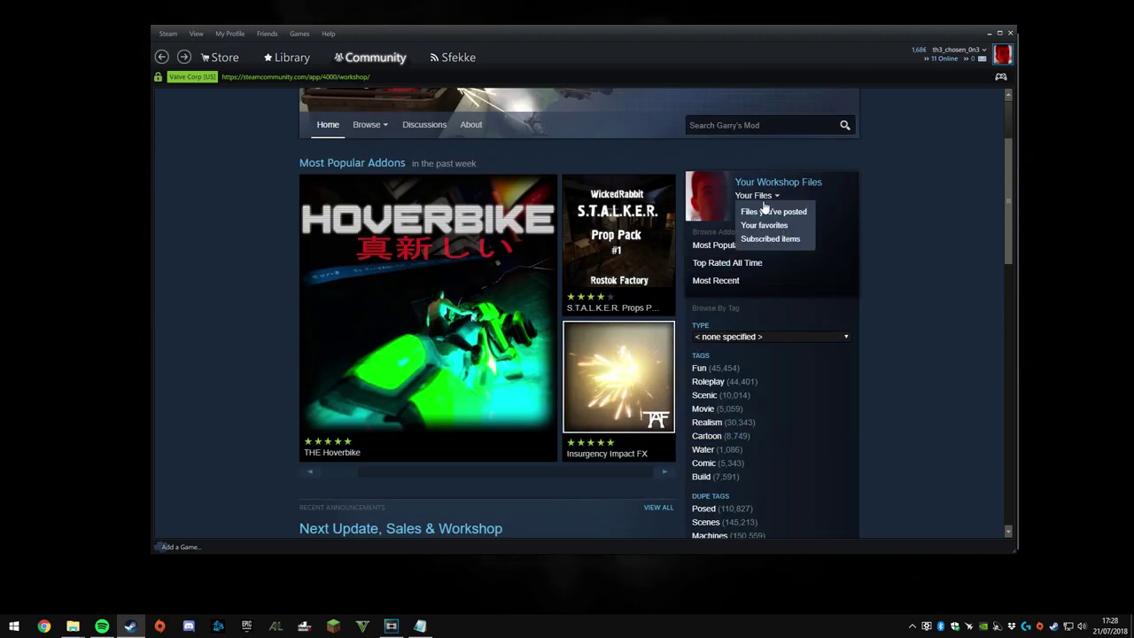
pyautogui.click(780, 211)
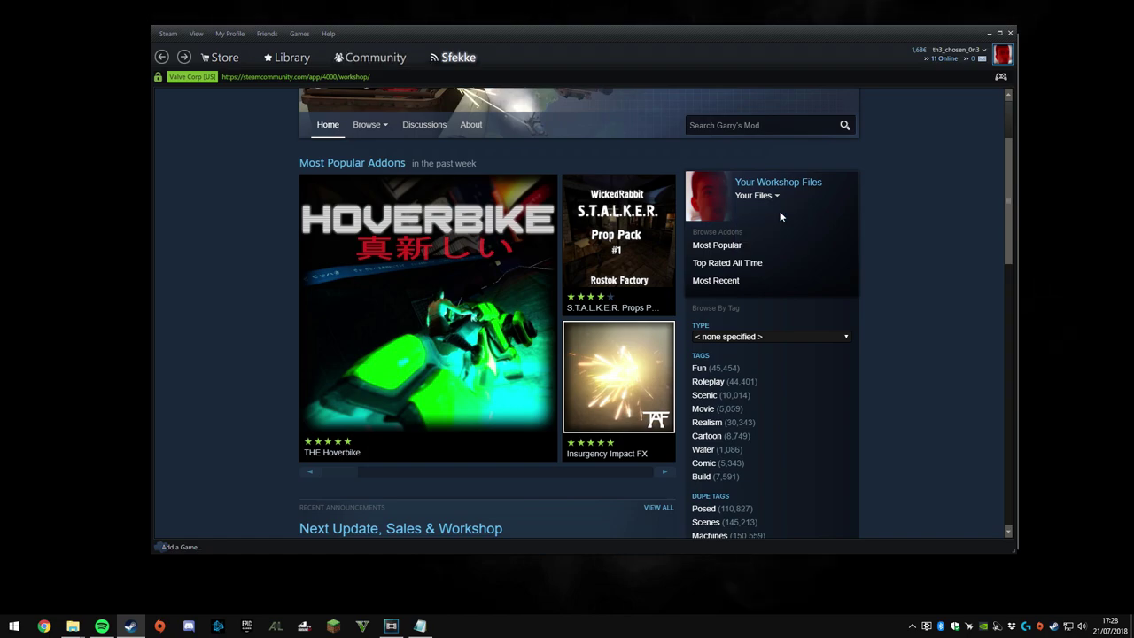
pyautogui.click(650, 180)
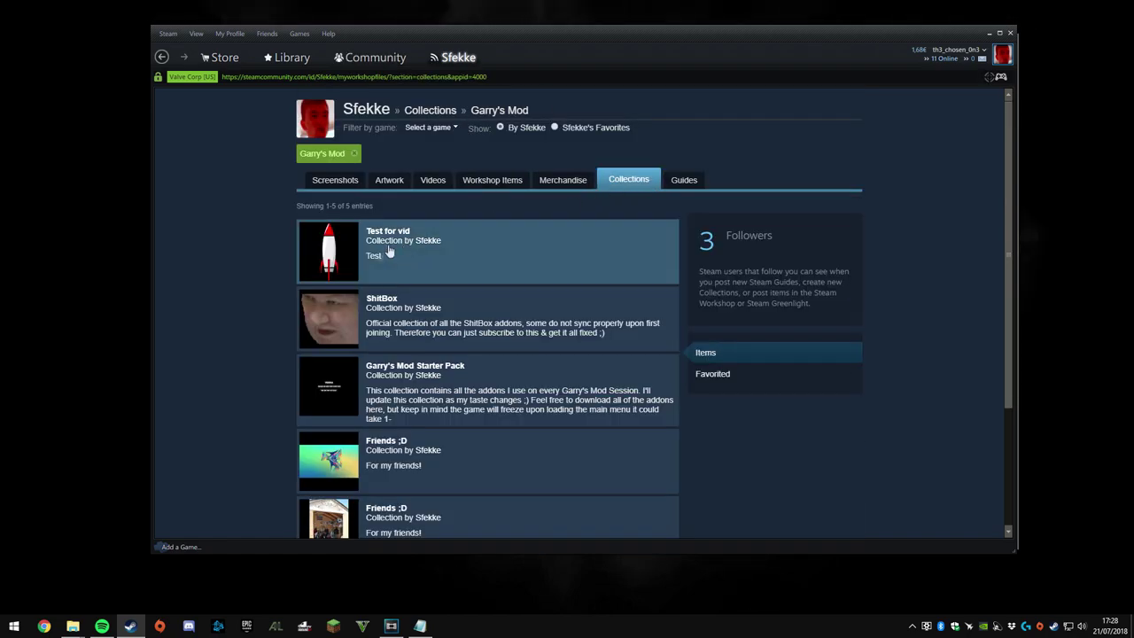
pyautogui.click(369, 258)
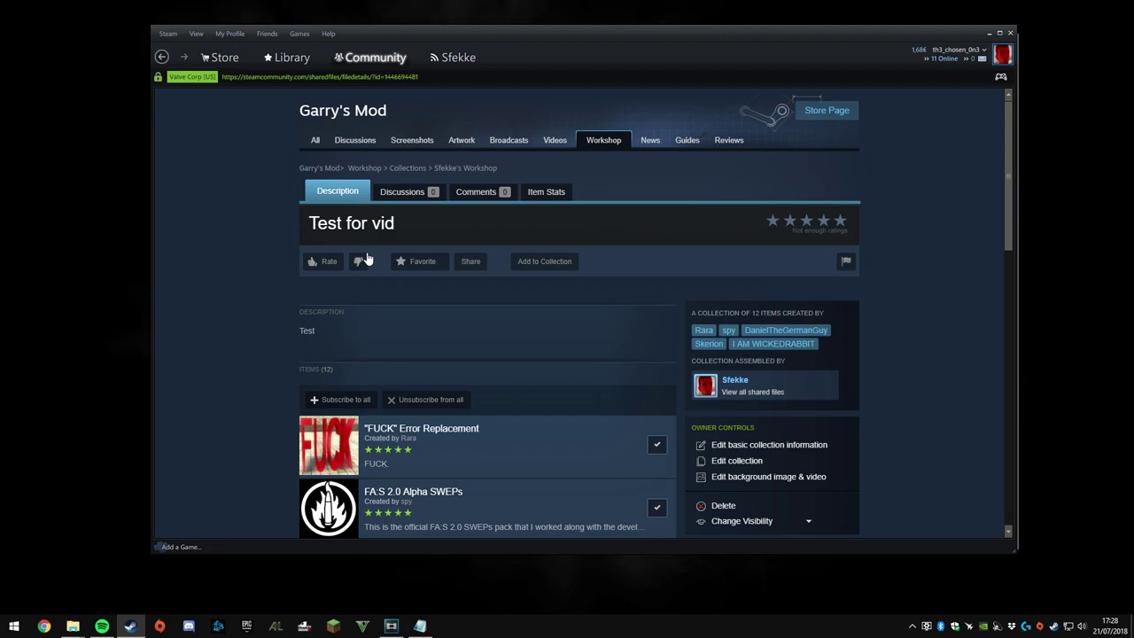
pyautogui.scroll(-10, 368, 258)
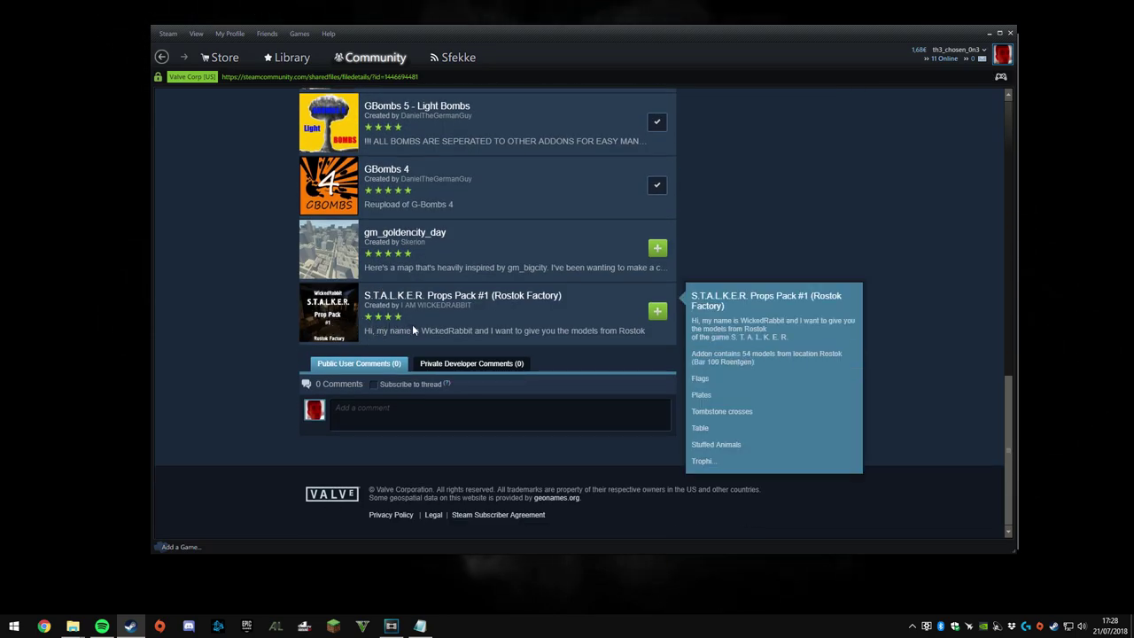
# Open the gm_goldencity_day map from the collection and examine its Workshop page and description
pyautogui.click(324, 250)
pyautogui.scroll(-4, 324, 360)
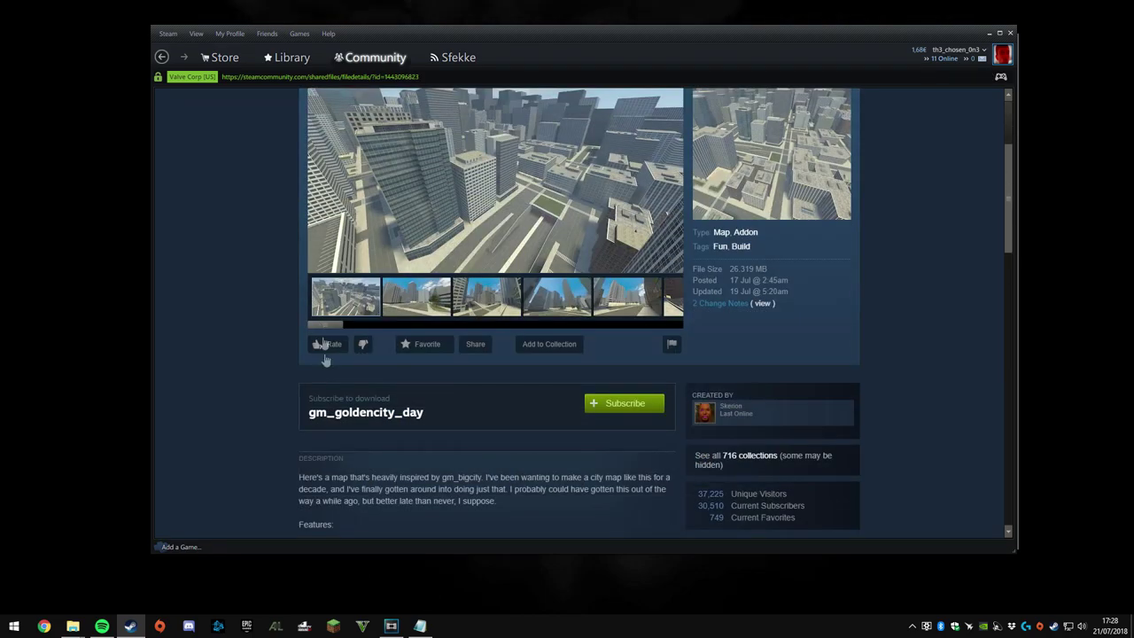
pyautogui.scroll(-1, 324, 419)
pyautogui.scroll(-1, 324, 419)
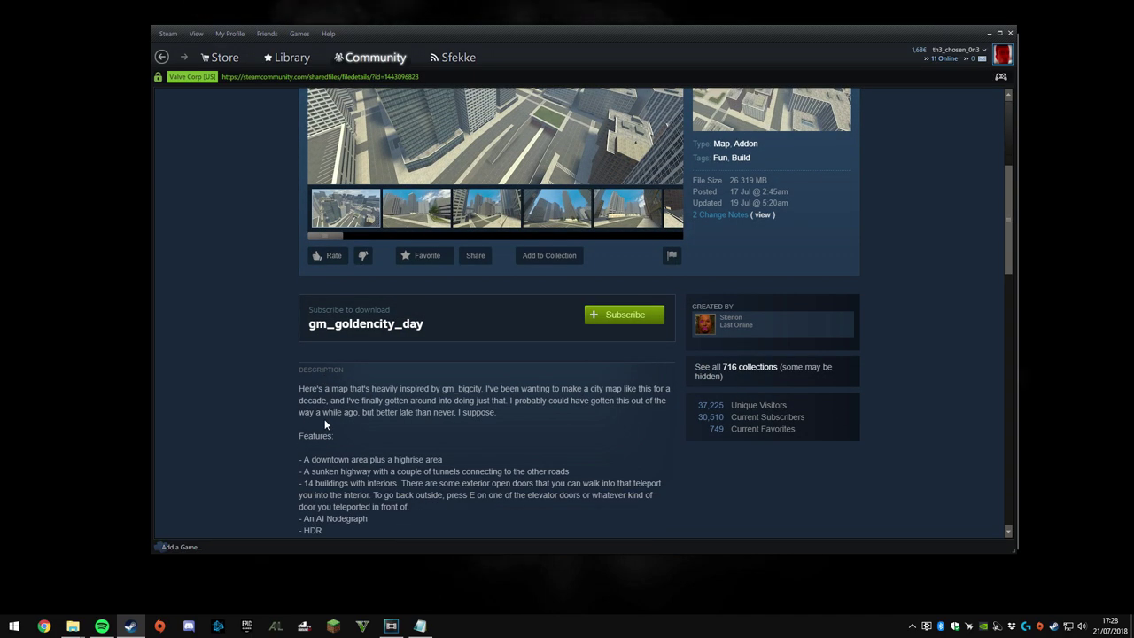
# Switch to Start Server.txt in Notepad and check the collection ID and the +map value in the start line
pyautogui.click(989, 33)
pyautogui.moveTo(964, 210); pyautogui.dragTo(903, 211)
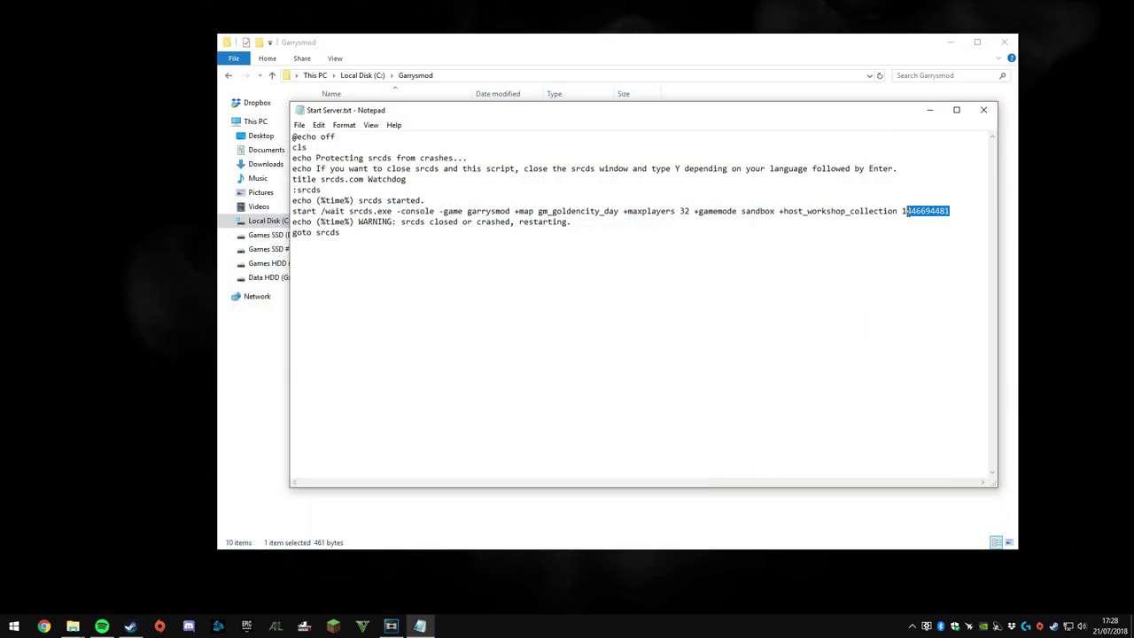
pyautogui.click(902, 211)
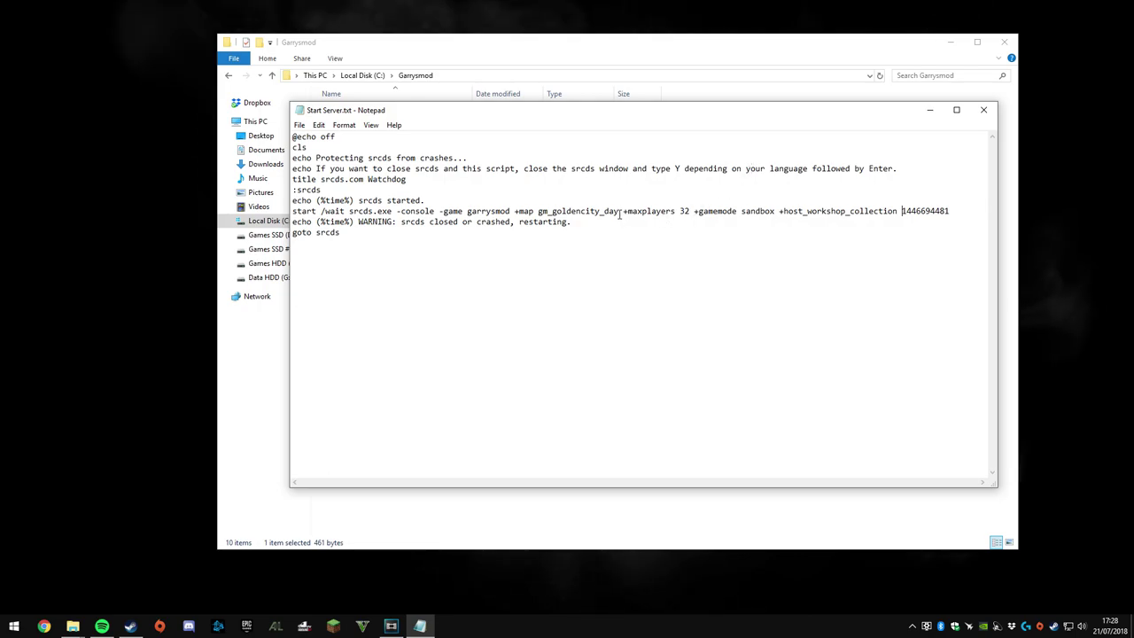
pyautogui.moveTo(906, 211); pyautogui.dragTo(912, 211)
pyautogui.click(951, 211)
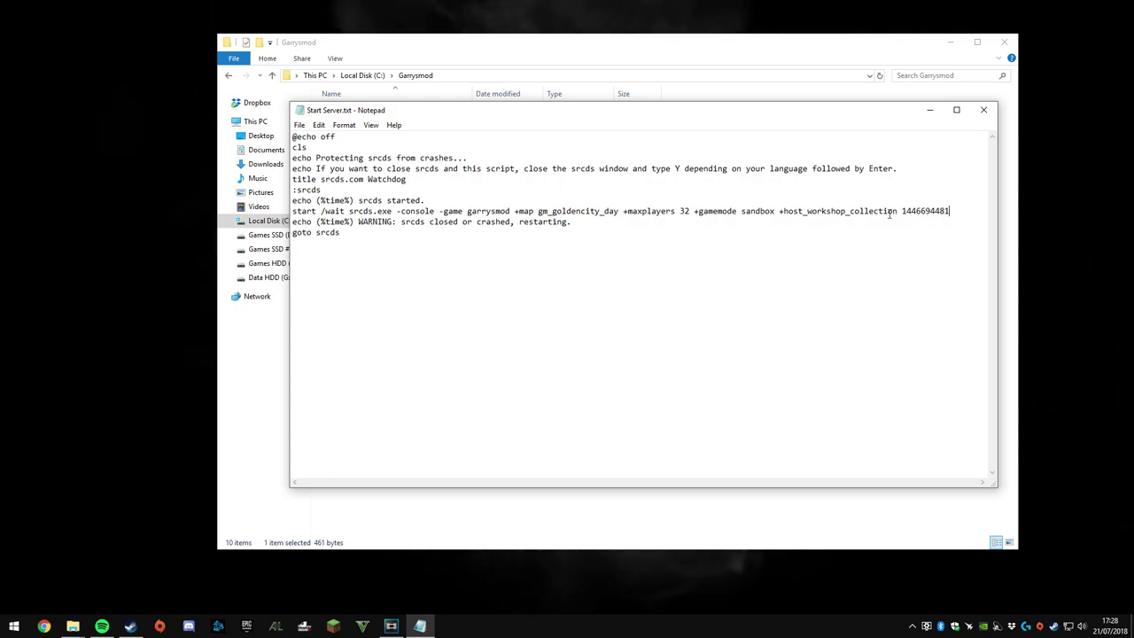
pyautogui.moveTo(557, 211); pyautogui.dragTo(621, 211)
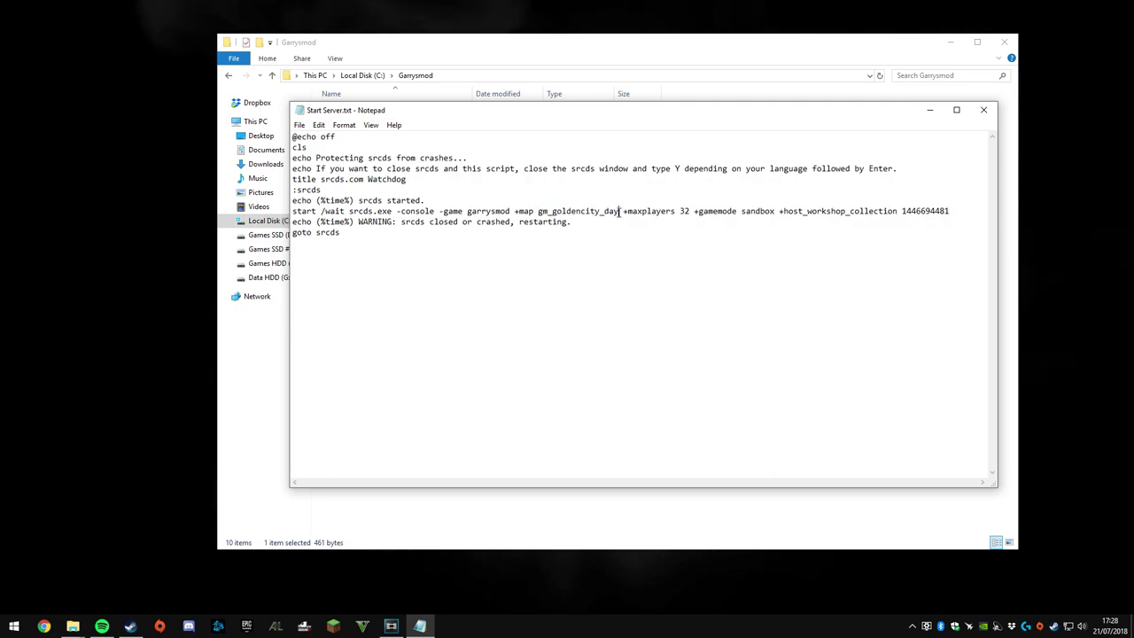
# Compare the map name on the gm_goldencity_day Workshop page in Steam with the +map value in Start Server.txt
pyautogui.hotkey('alt', 'Tab')
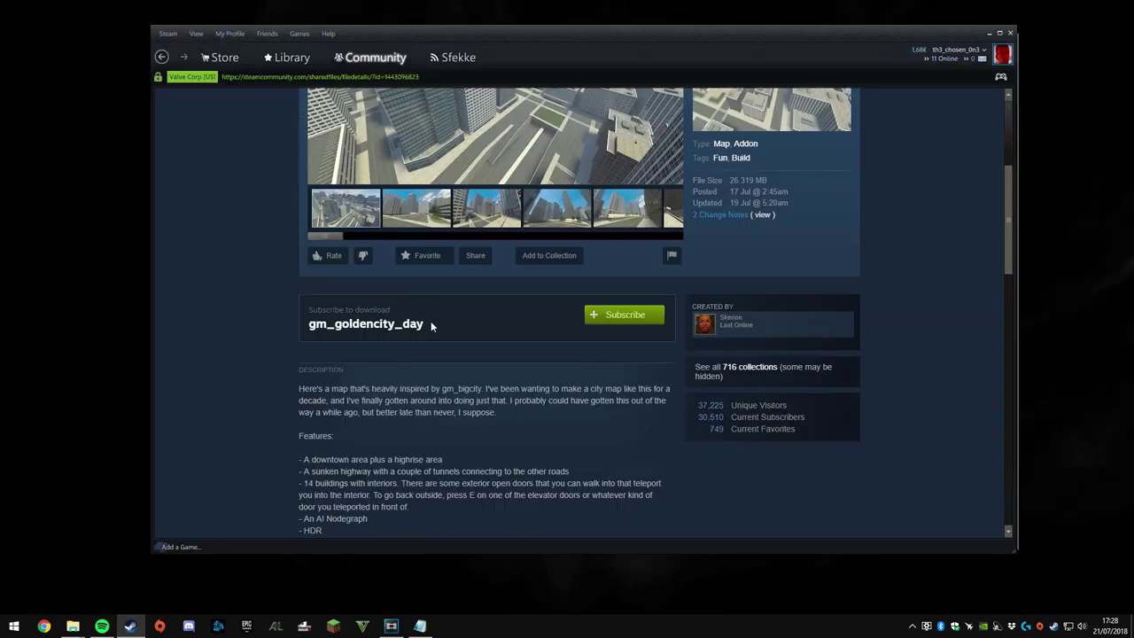
pyautogui.moveTo(432, 324); pyautogui.dragTo(310, 324)
pyautogui.click(310, 325)
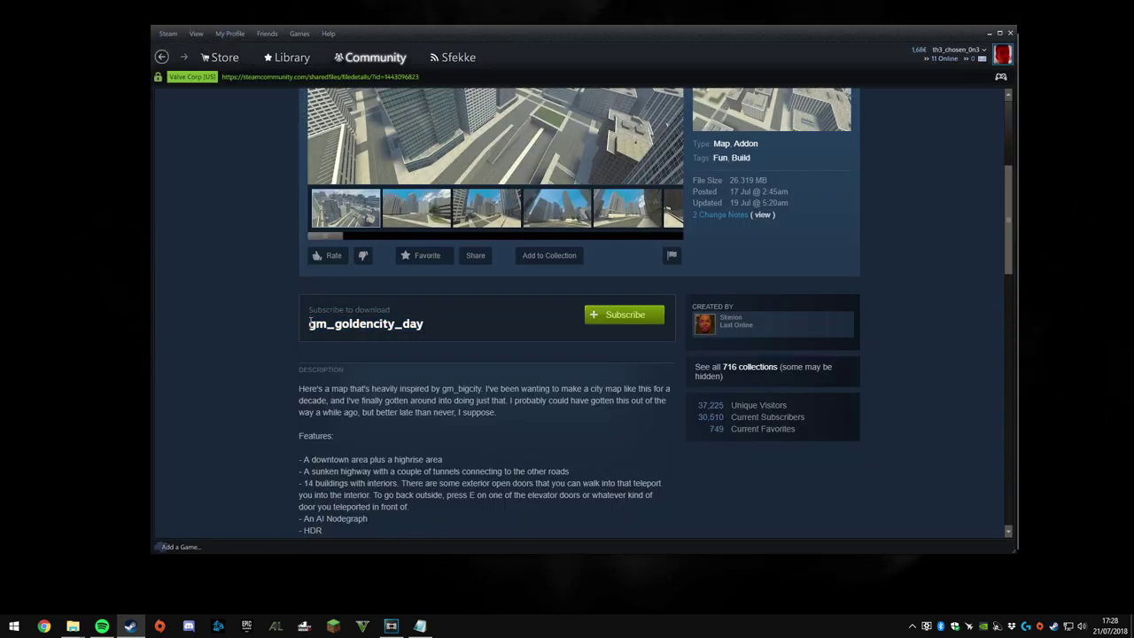
pyautogui.scroll(-2, 310, 324)
pyautogui.hotkey('alt', 'Tab')
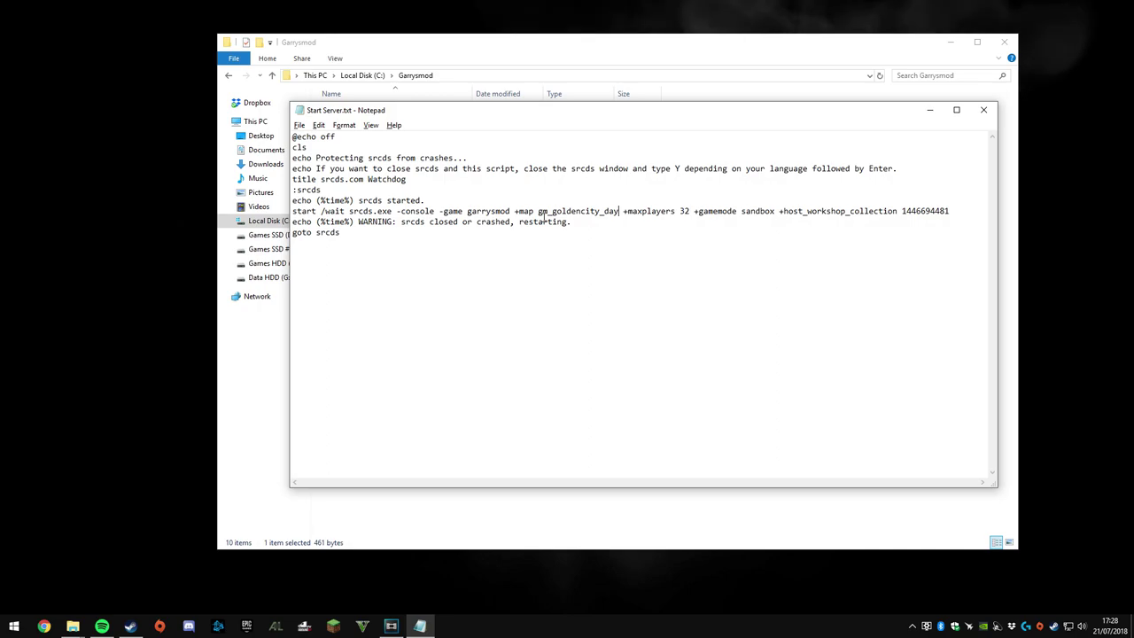
pyautogui.moveTo(551, 211); pyautogui.dragTo(570, 211)
pyautogui.click(587, 210)
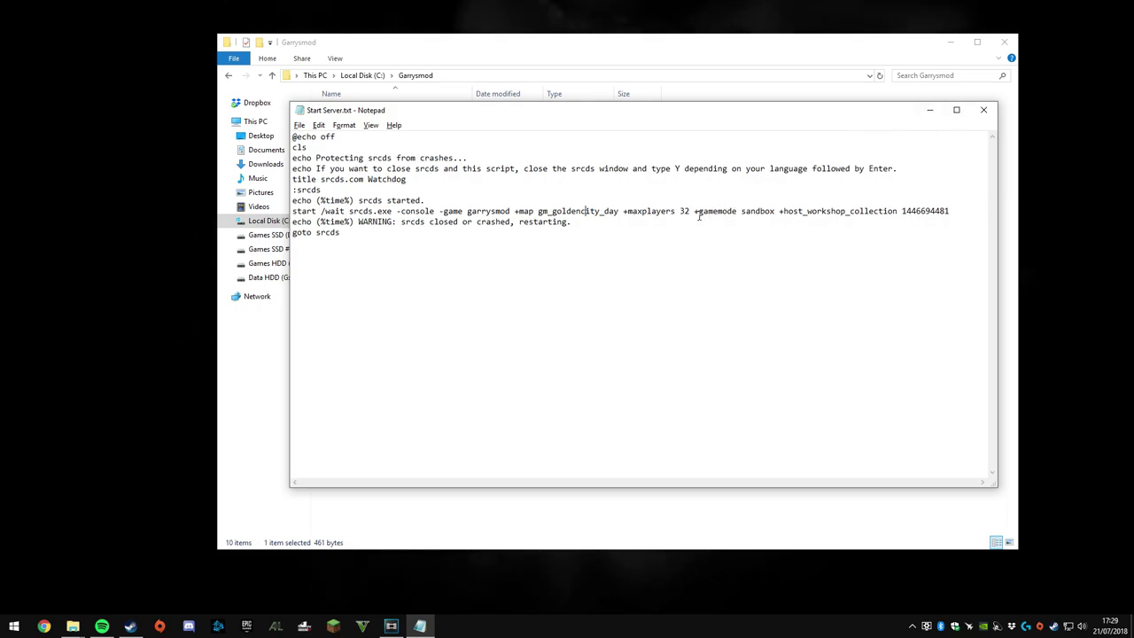
# Close Start Server.txt with its changes saved and rename the file to Start Server.bat, accepting the extension change
pyautogui.click(983, 111)
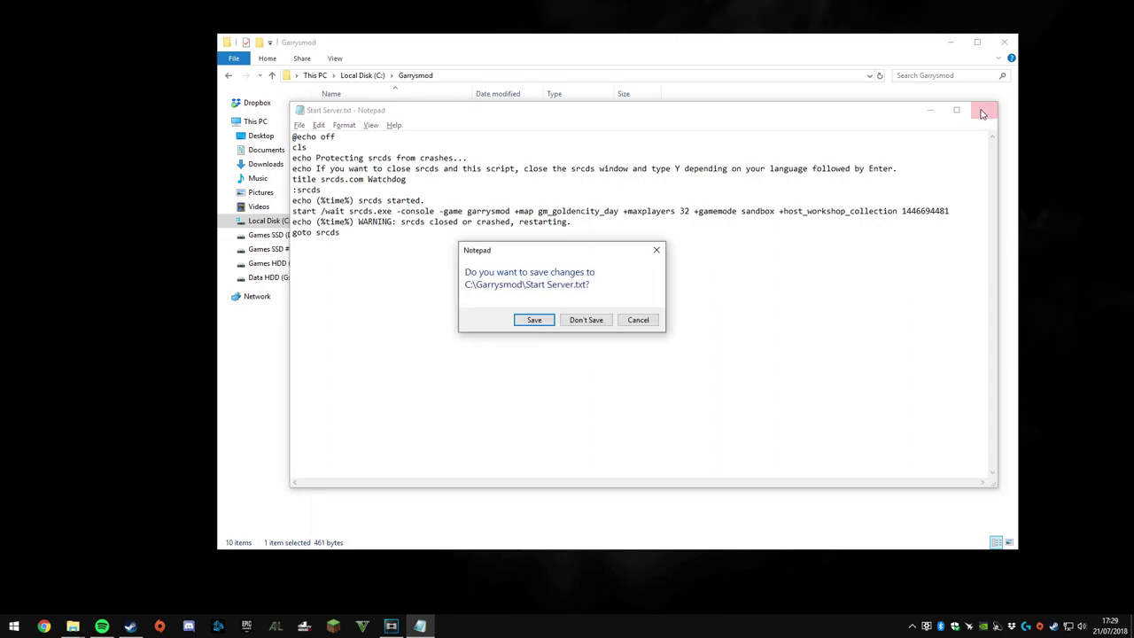
pyautogui.click(535, 320)
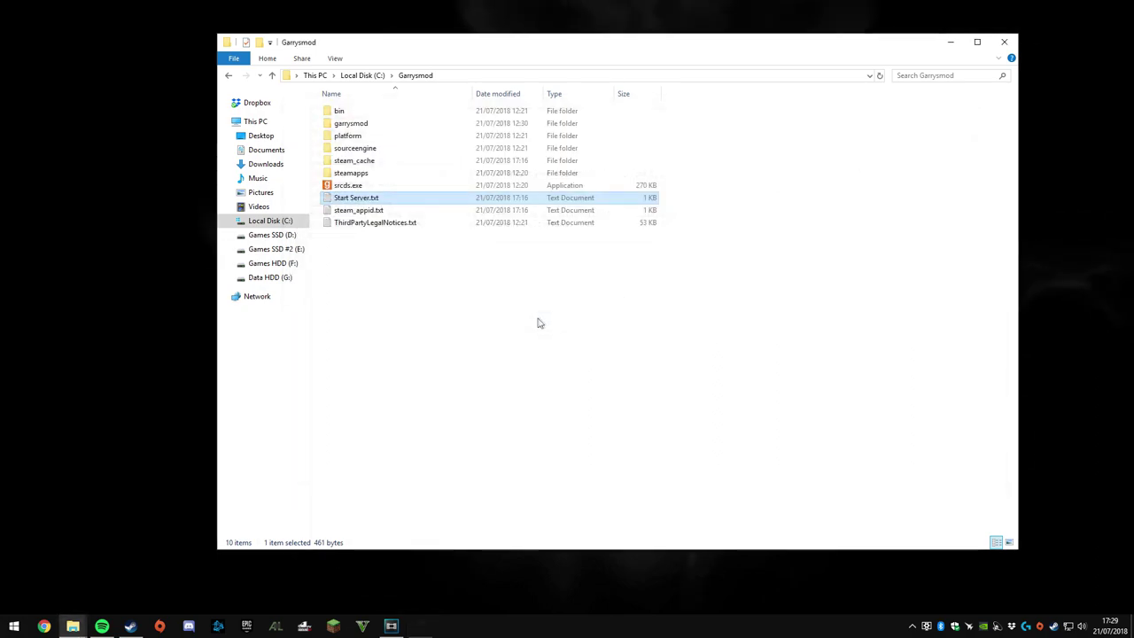
pyautogui.press('F2')
pyautogui.click(426, 200)
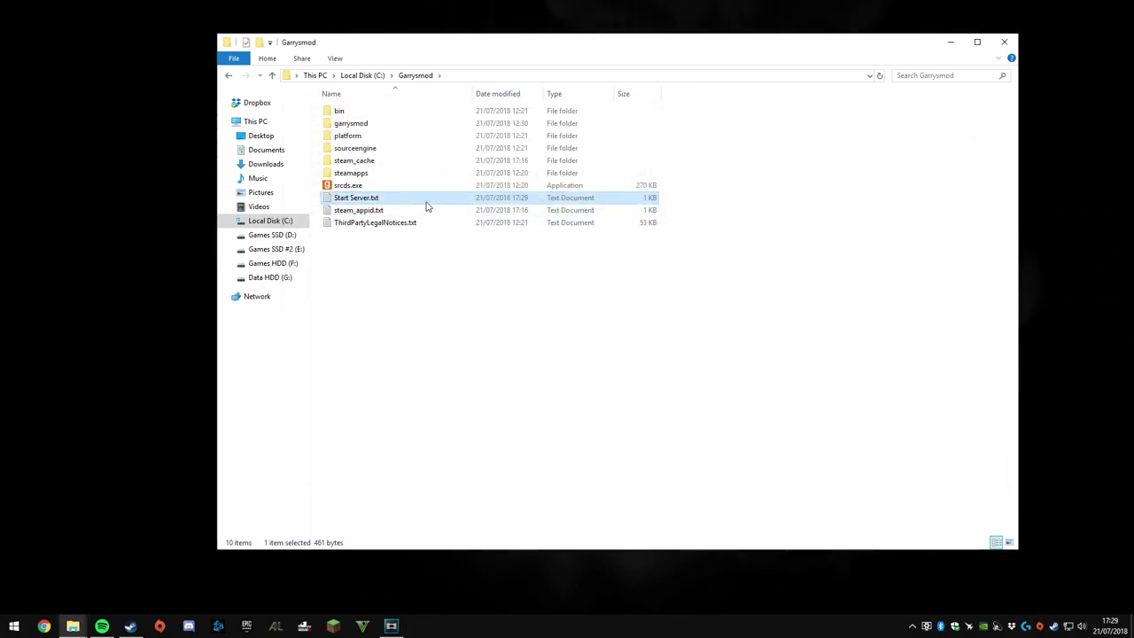
pyautogui.rightClick(428, 200)
pyautogui.click(463, 470)
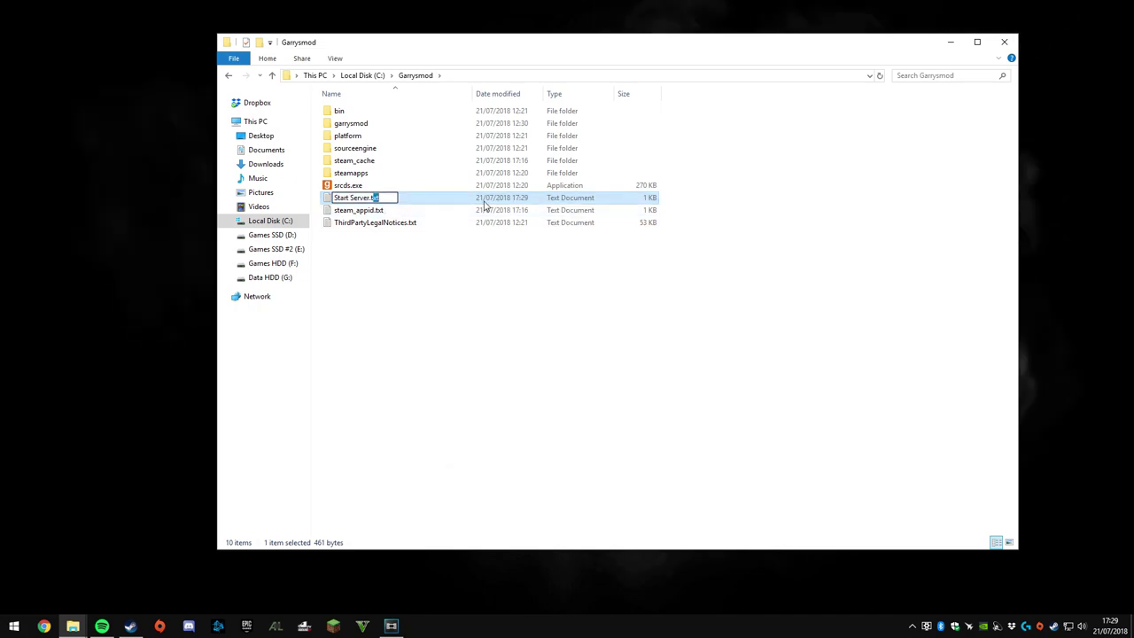
pyautogui.write('bat')
pyautogui.press('Return')
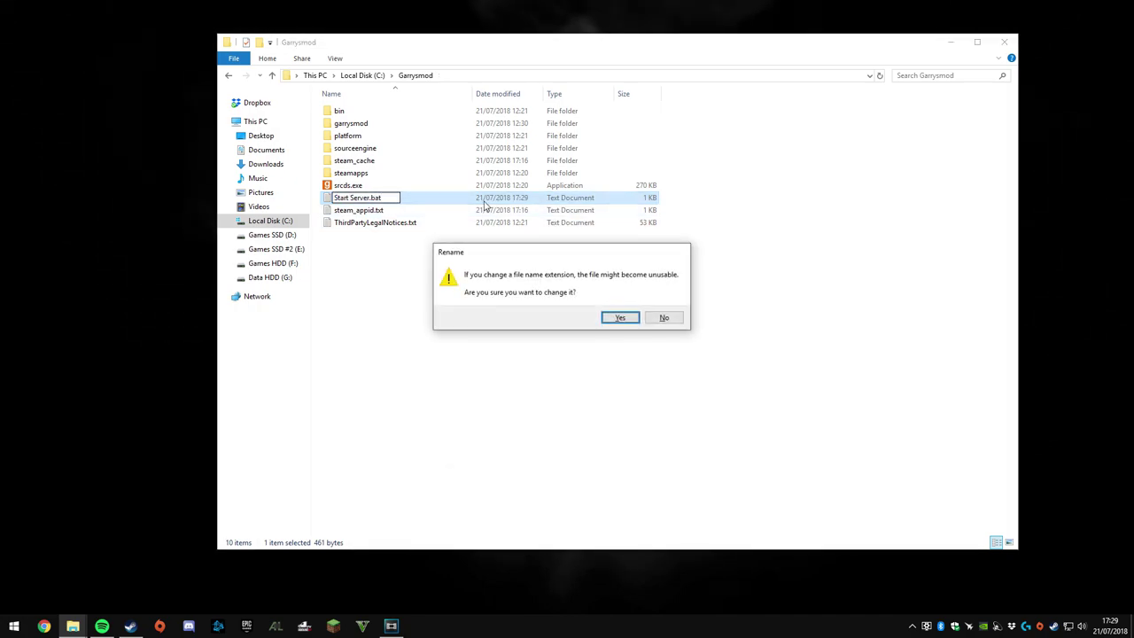
pyautogui.press('Return')
# Run Start Server.bat to launch the dedicated server, move its console window aside and minimize the Garrysmod folder
pyautogui.doubleClick(484, 202)
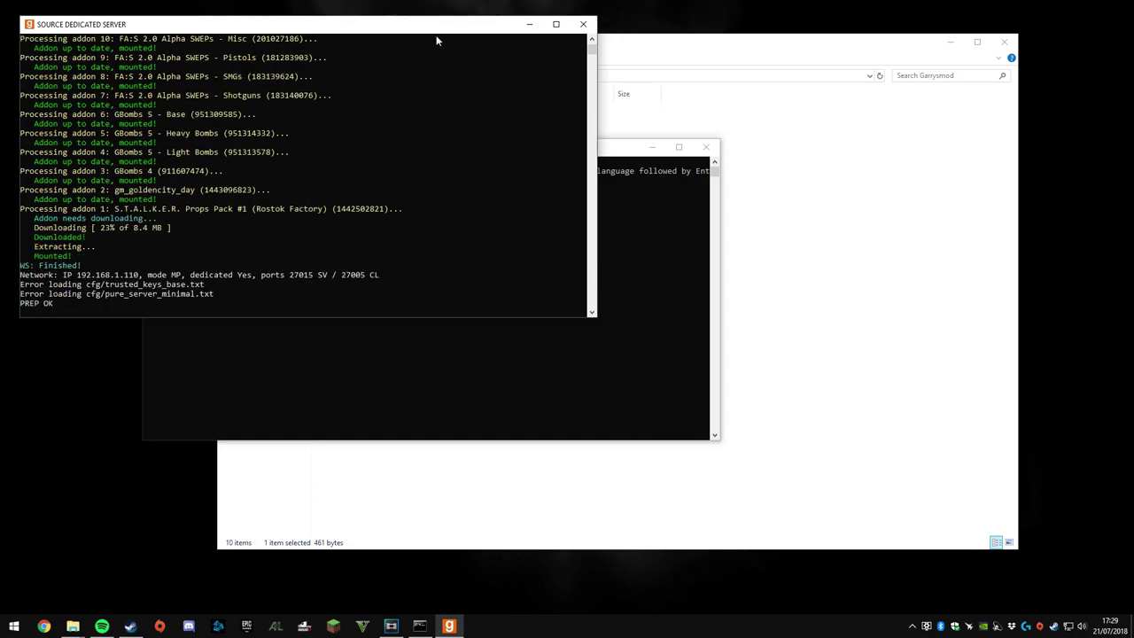
pyautogui.moveTo(370, 25); pyautogui.dragTo(807, 133)
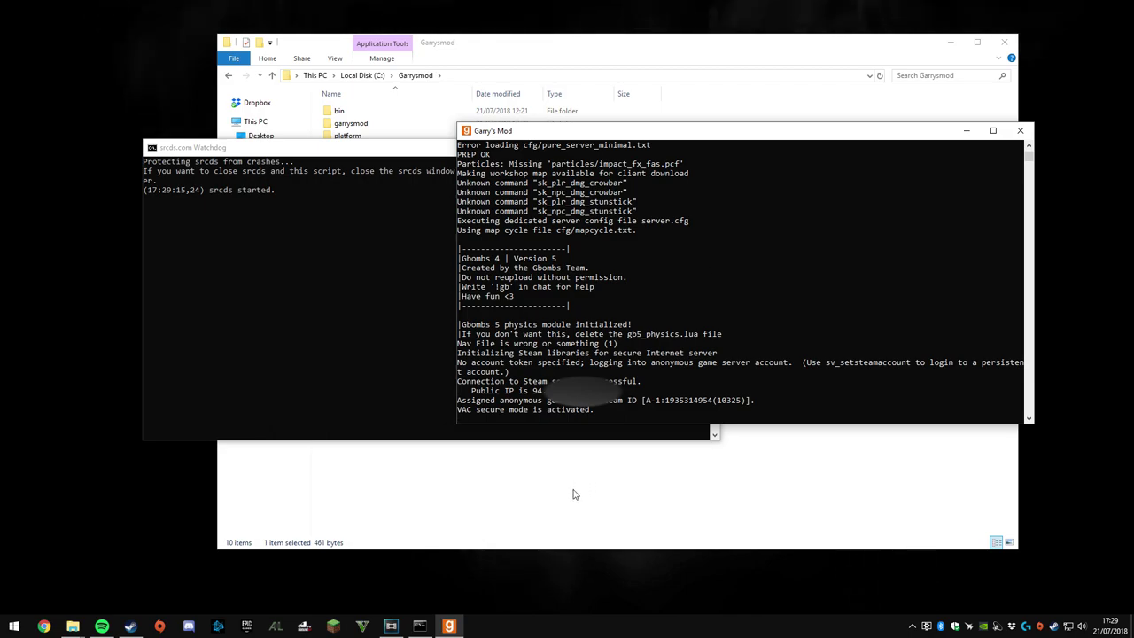
pyautogui.click(950, 42)
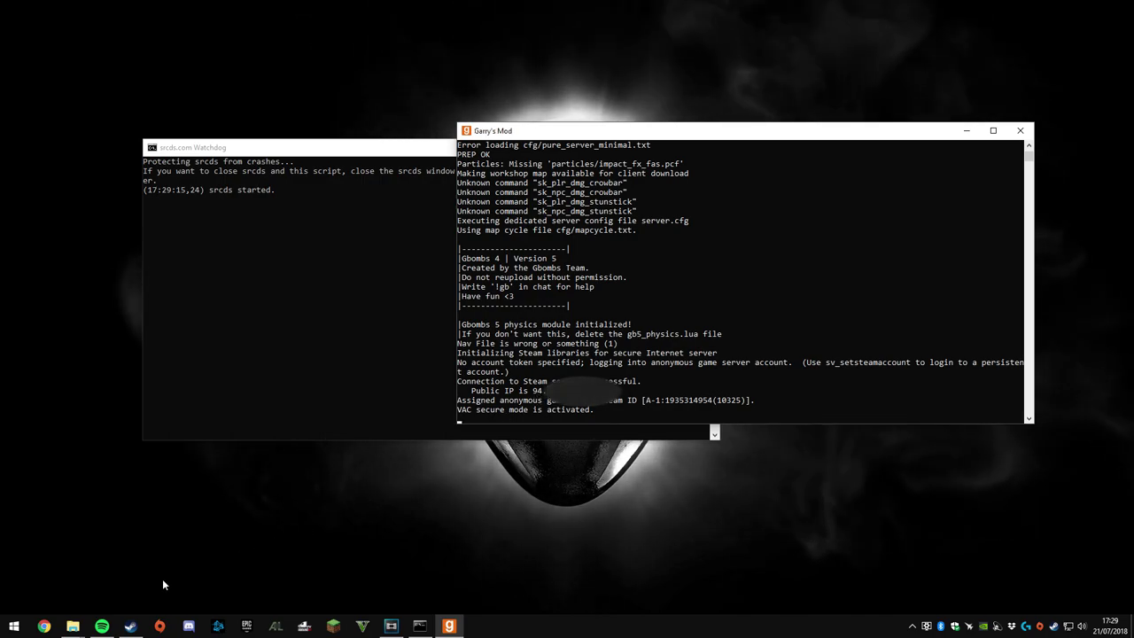
# Launch Garry's Mod from the Steam library and open the legacy server browser from its server list
pyautogui.click(133, 625)
pyautogui.click(282, 57)
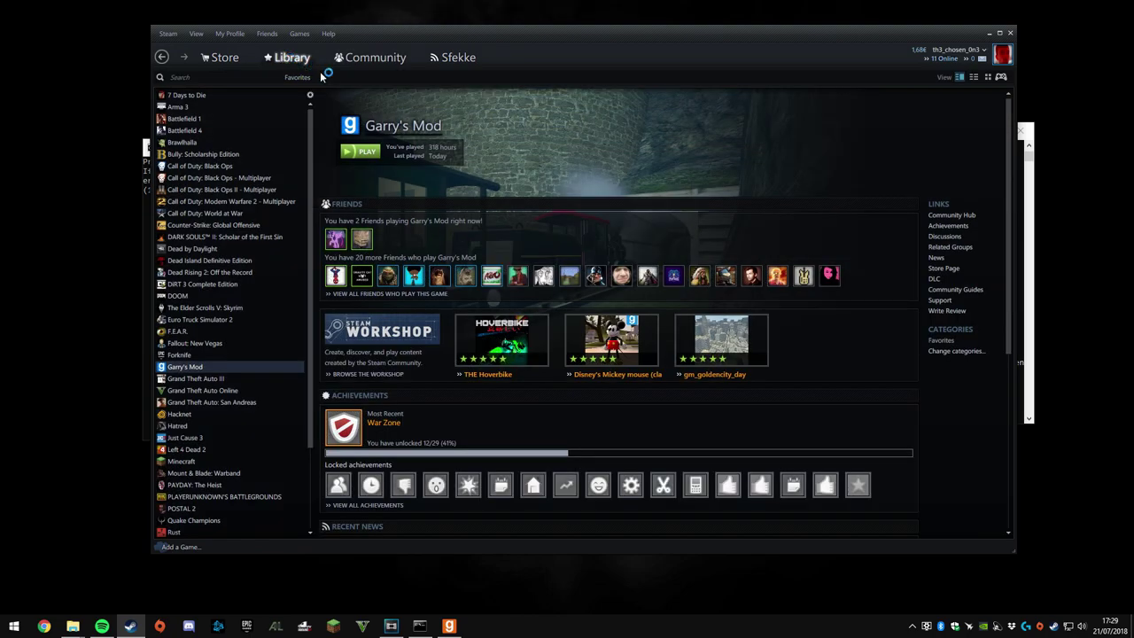
pyautogui.click(360, 151)
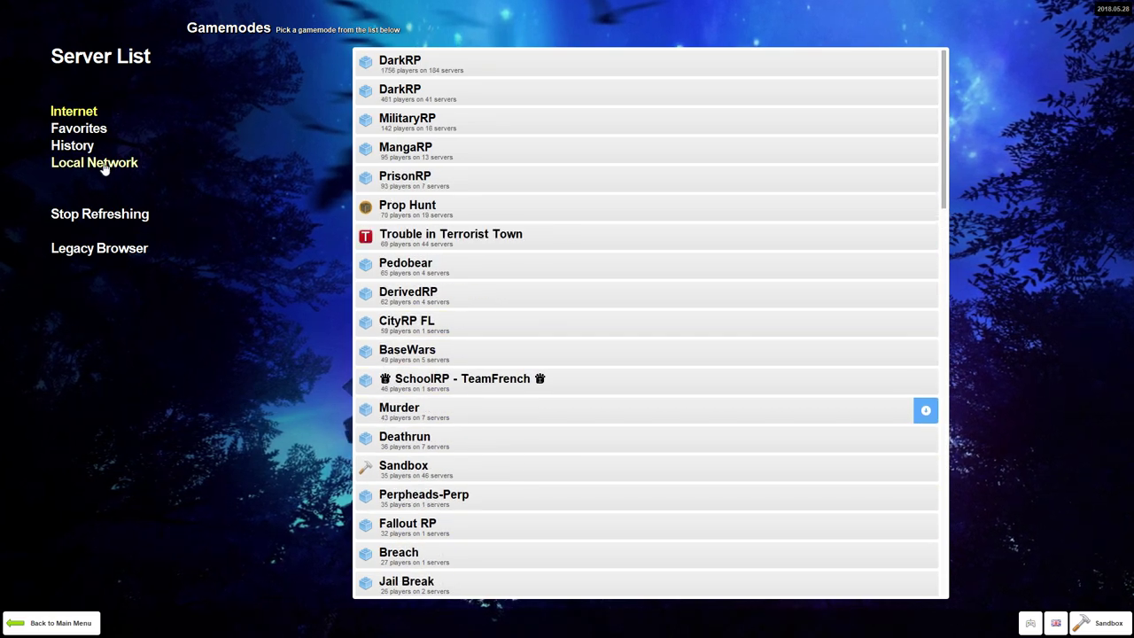
pyautogui.click(97, 251)
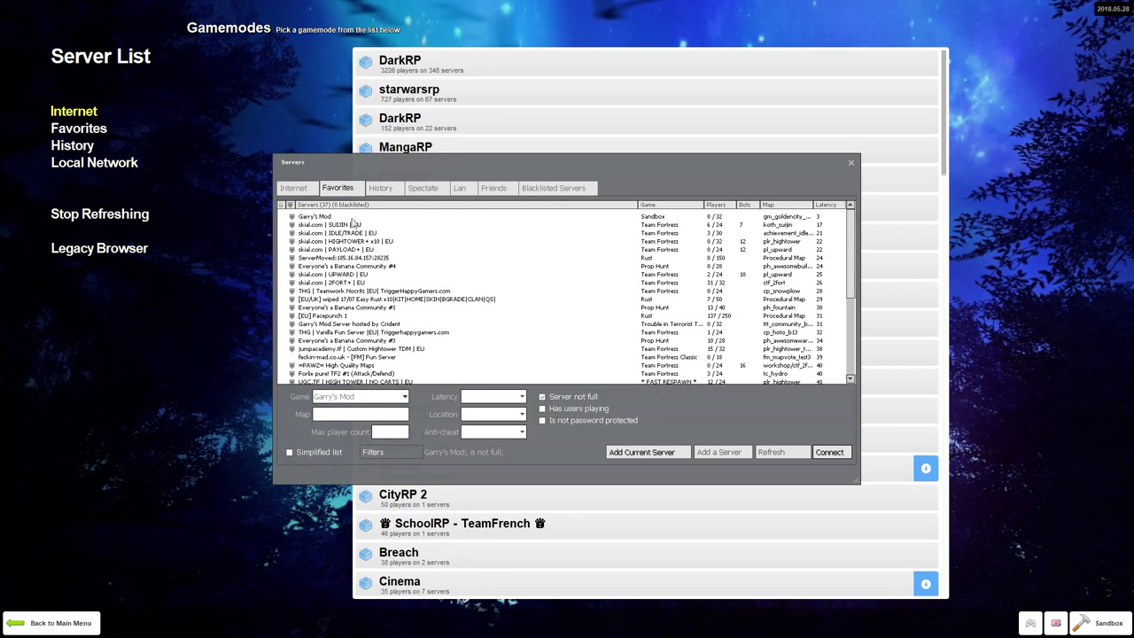
# Open the add-by-IP dialog in the Favorites list, enter the server's public IP from its console, and find games at that address
pyautogui.scroll(-6, 349, 244)
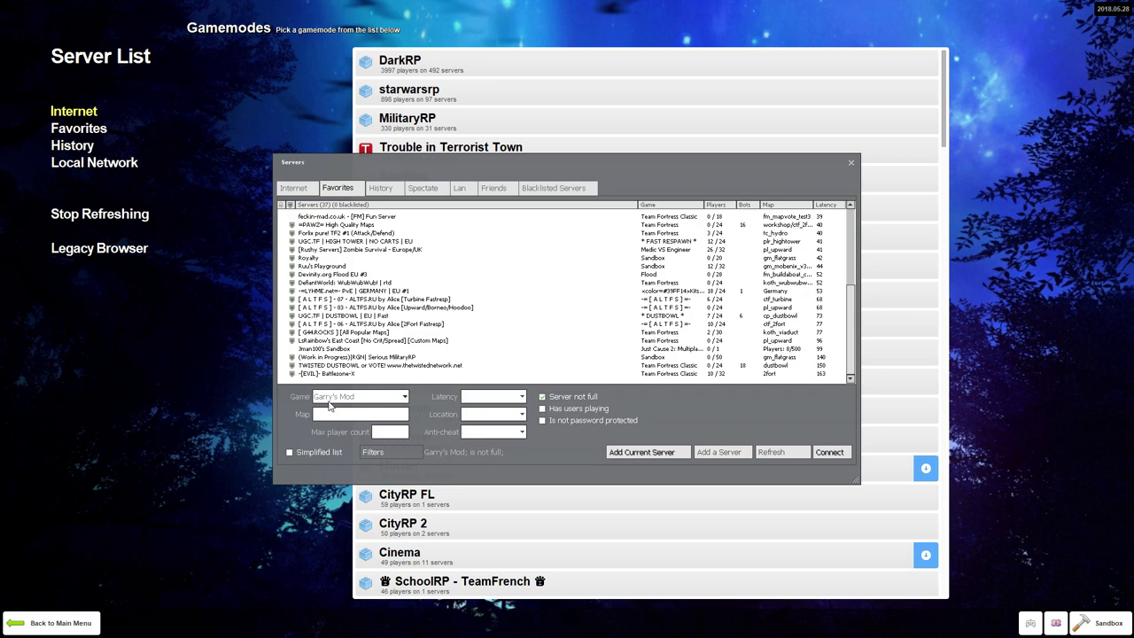
pyautogui.click(310, 373)
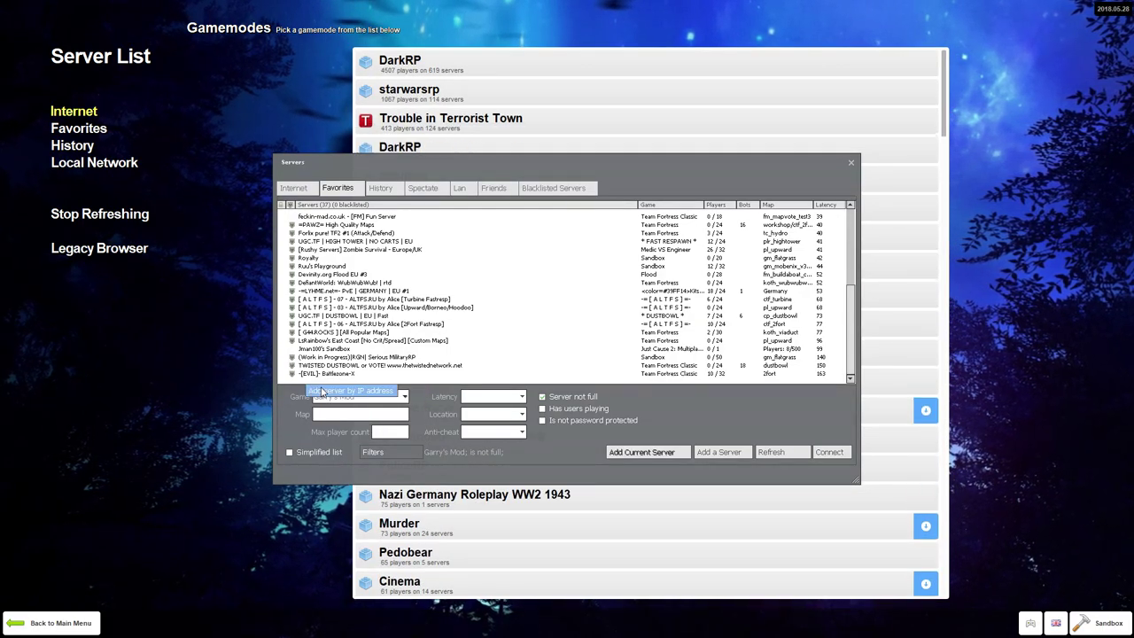
pyautogui.click(718, 451)
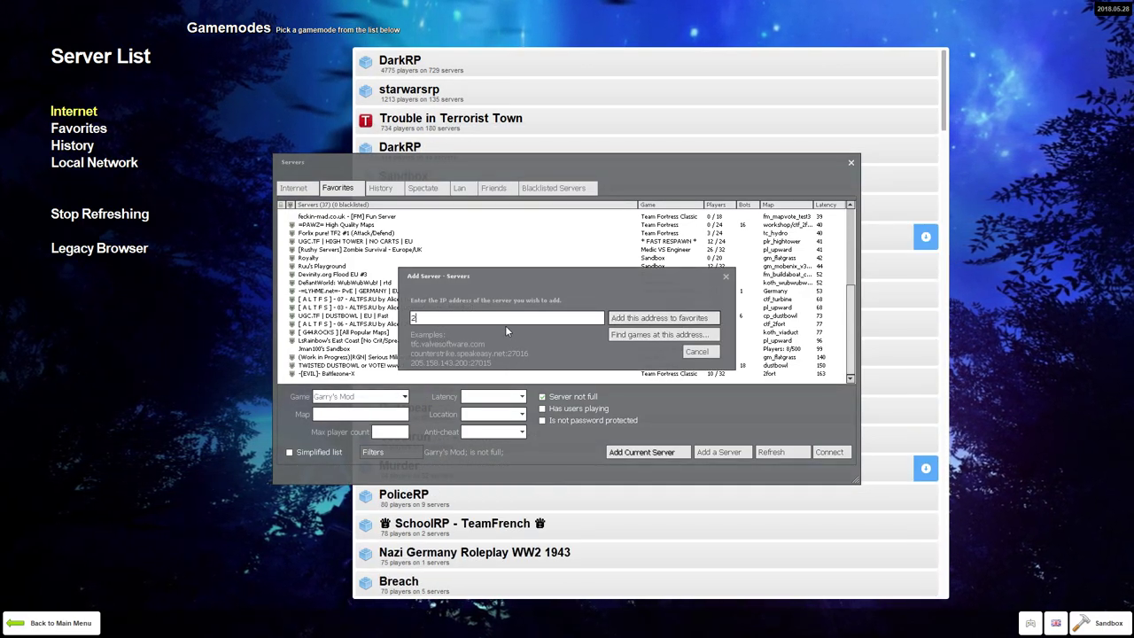
pyautogui.write('2')
pyautogui.hotkey('alt', 'Tab')
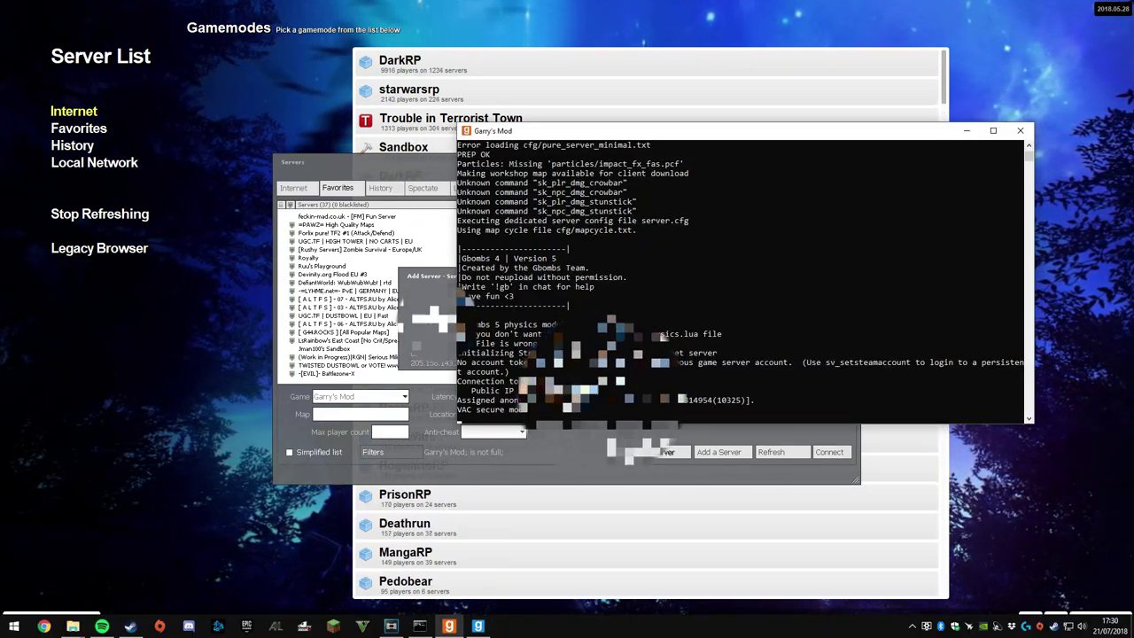
pyautogui.click(660, 354)
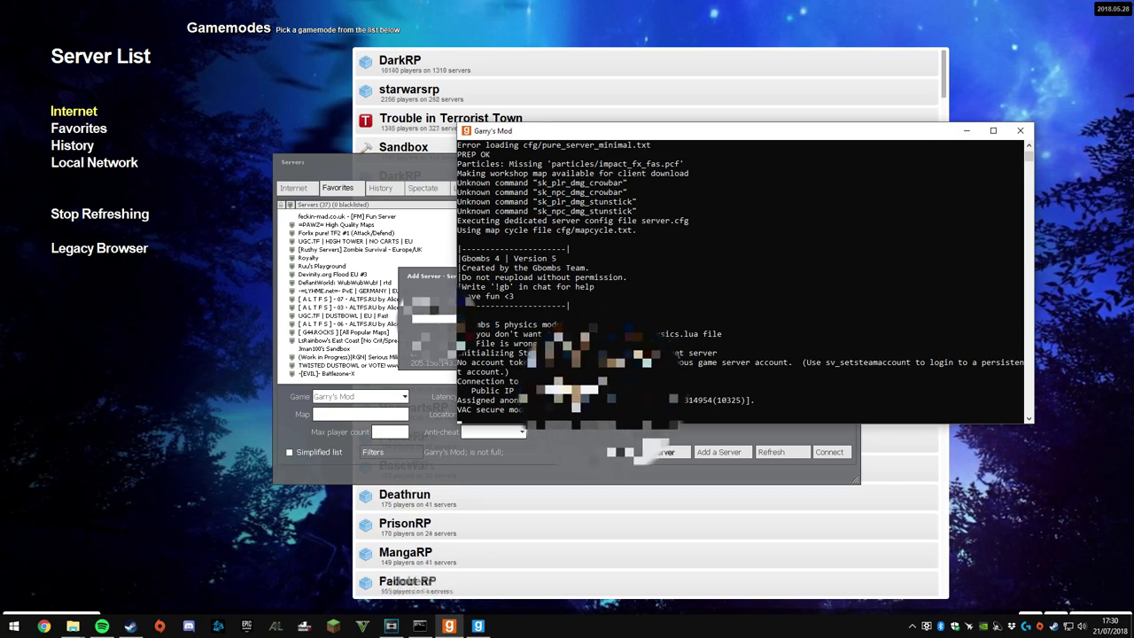
pyautogui.hotkey('alt', 'Tab')
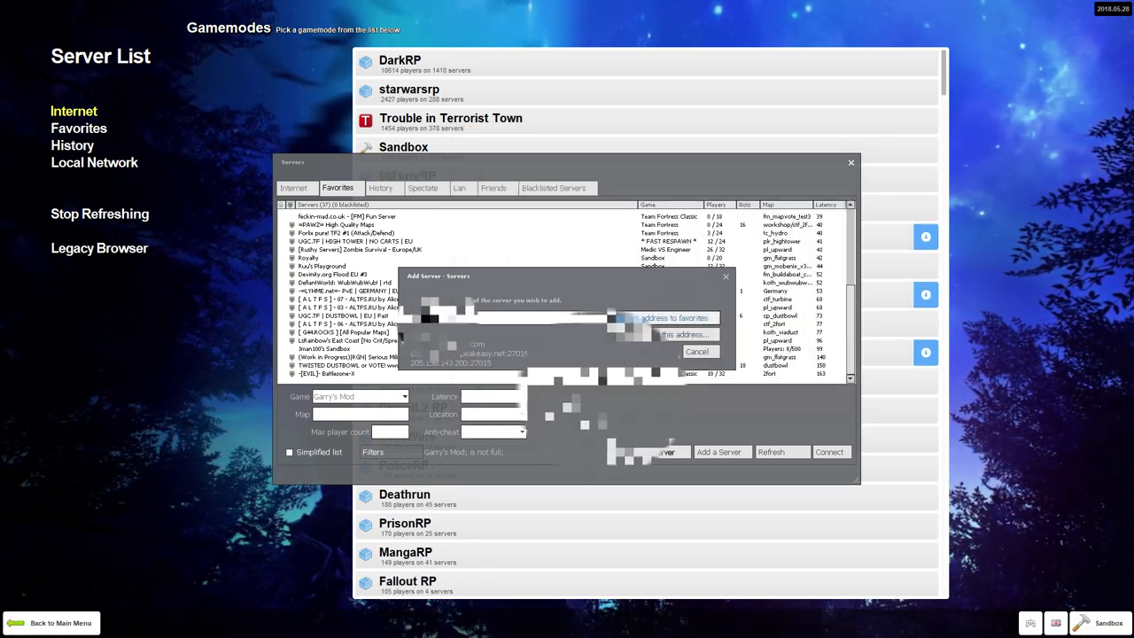
pyautogui.press('Return')
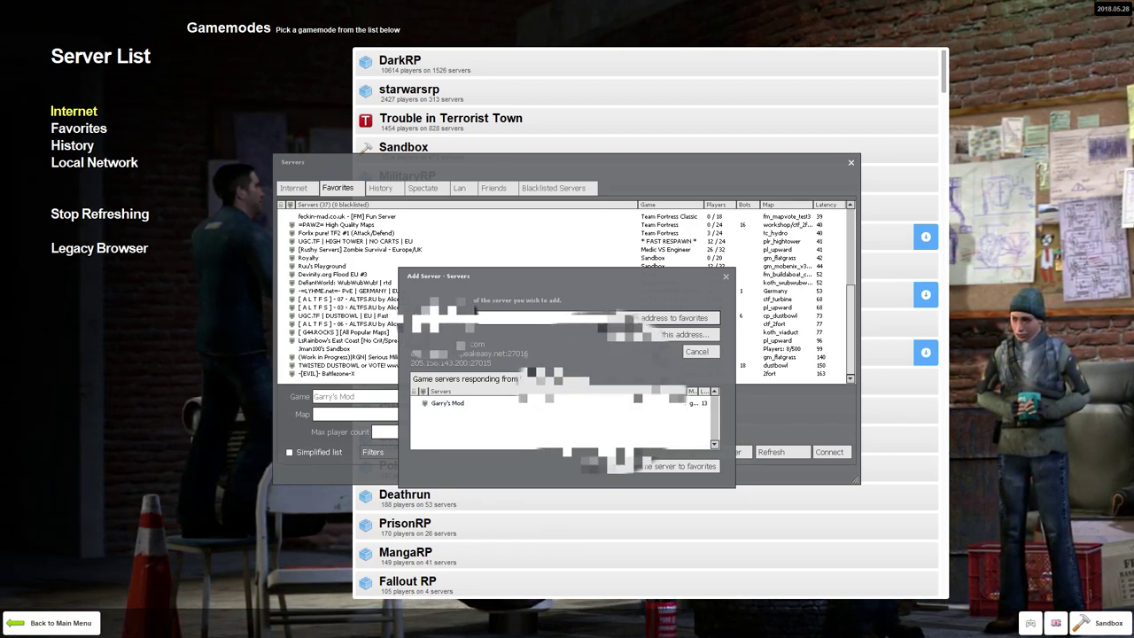
# Switch to the Chrome window, open a Command Prompt, run ipconfig and select the Default Gateway address in its output
pyautogui.hotkey('alt', 'Tab')
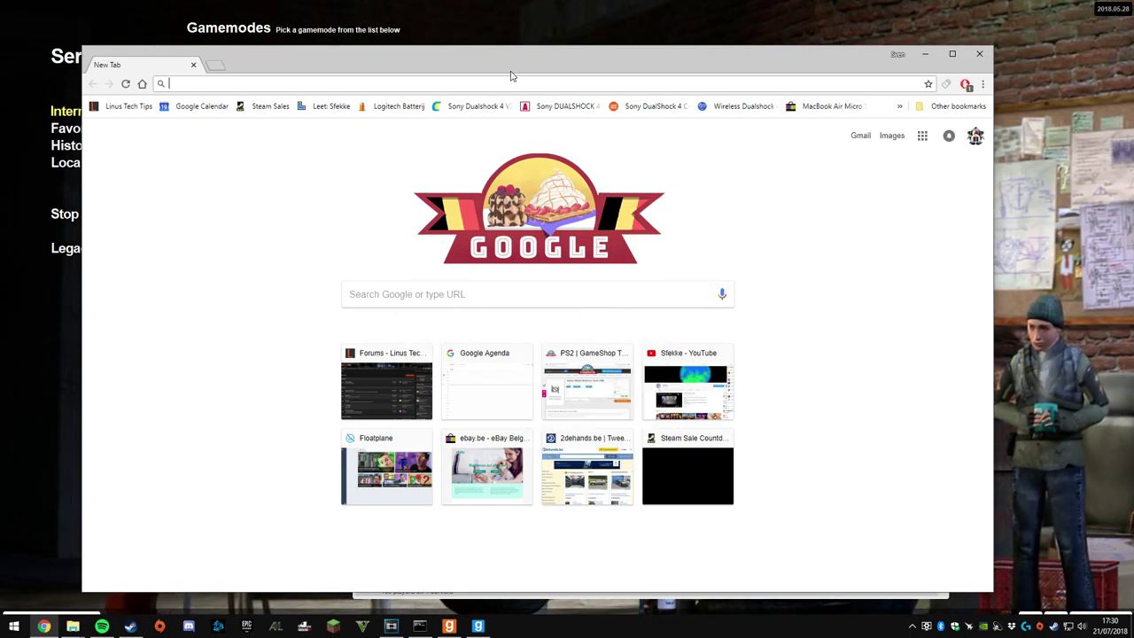
pyautogui.press('super+r')
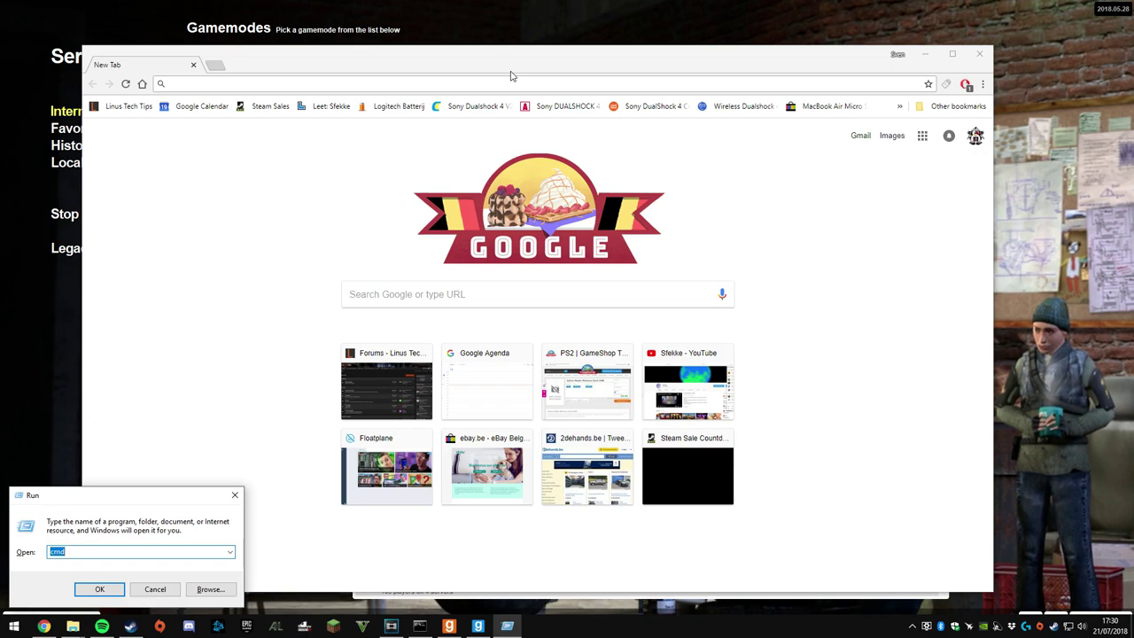
pyautogui.write('cmd')
pyautogui.press('Return')
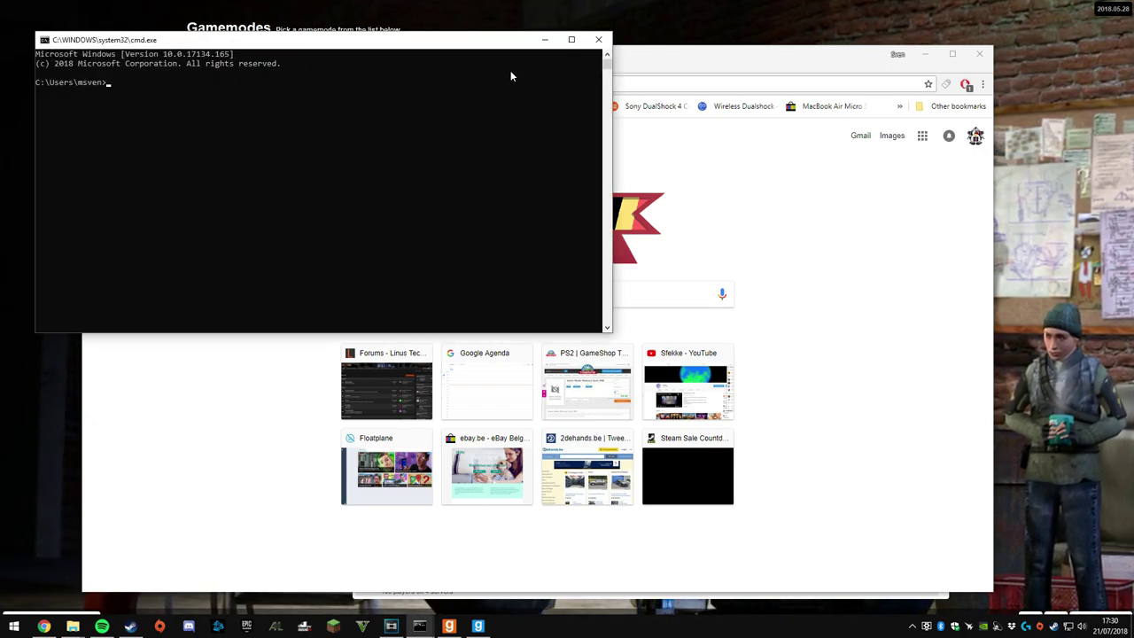
pyautogui.write('ipconfig')
pyautogui.press('Return')
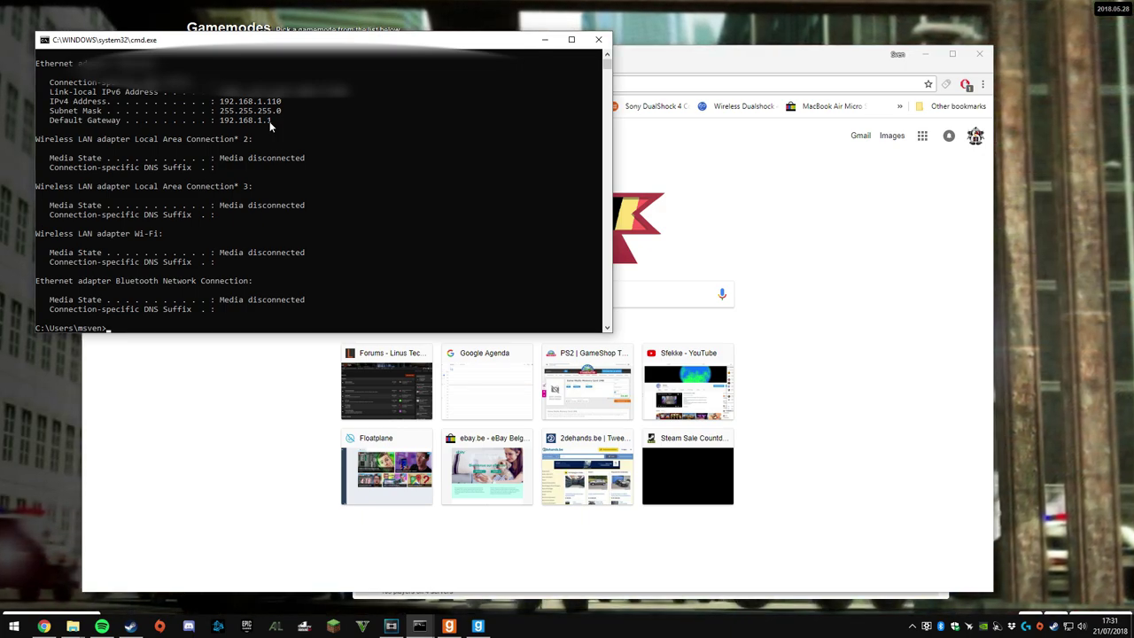
pyautogui.moveTo(271, 120); pyautogui.dragTo(223, 125)
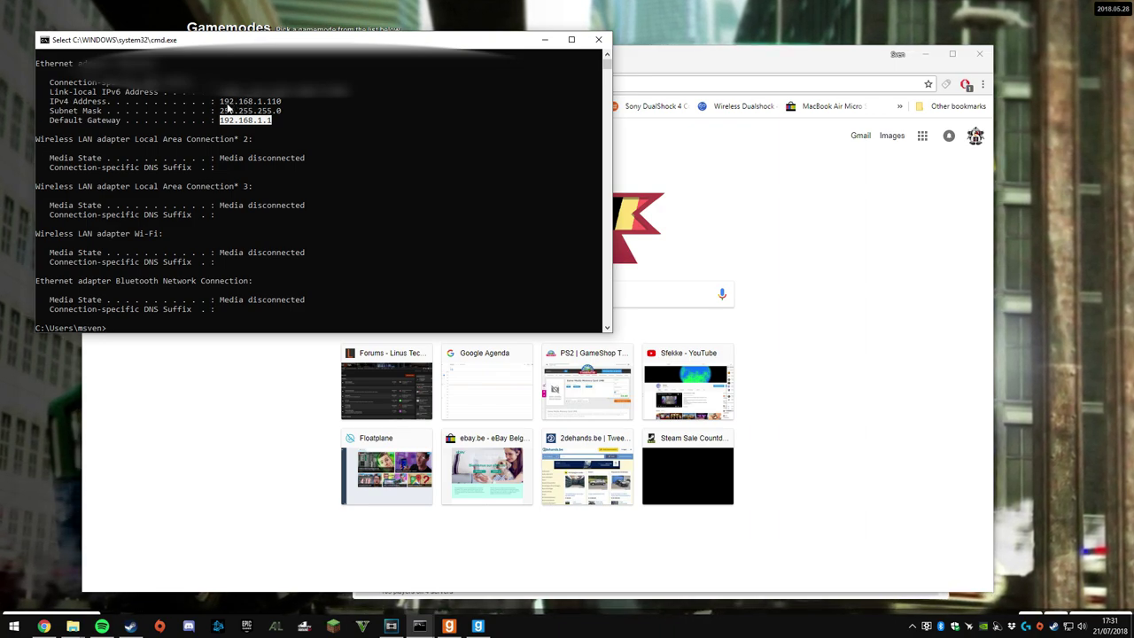
# Visit the telenet.be internet provider site in Chrome, and replace it with a blank tab
pyautogui.click(707, 80)
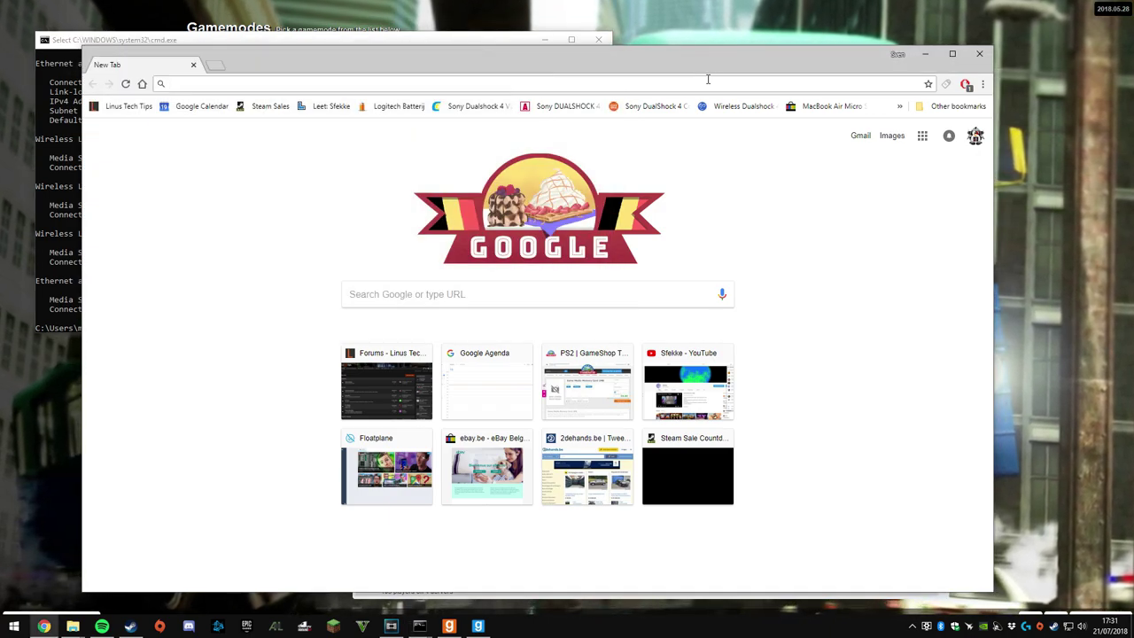
pyautogui.write('tele')
pyautogui.press('Return')
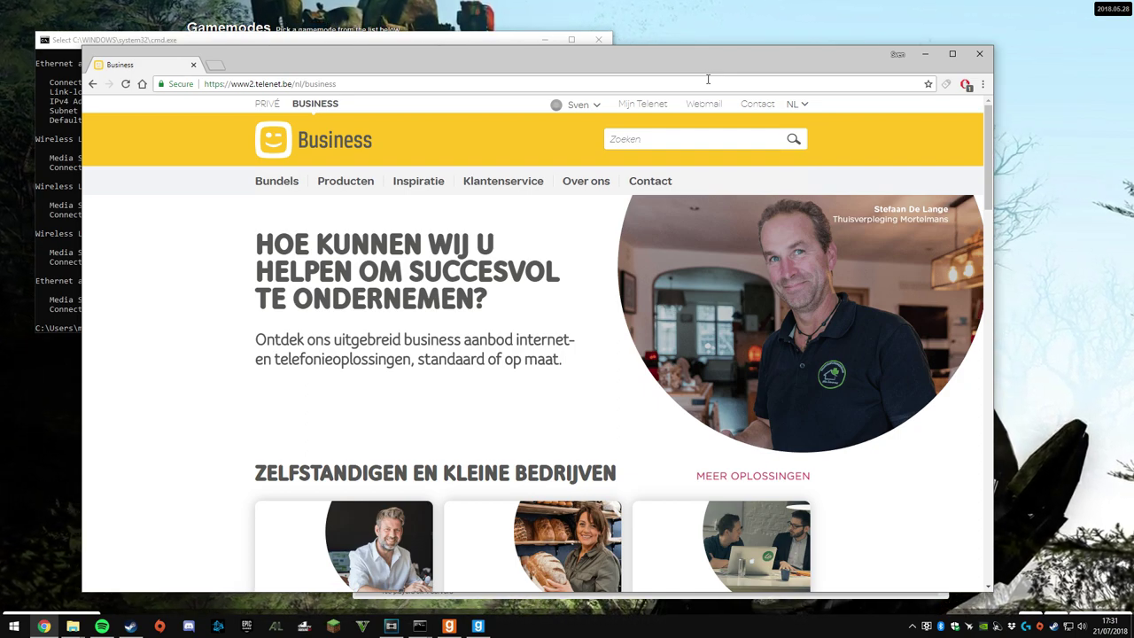
pyautogui.hotkey('ctrl', 't')
pyautogui.hotkey('ctrl', 'w')
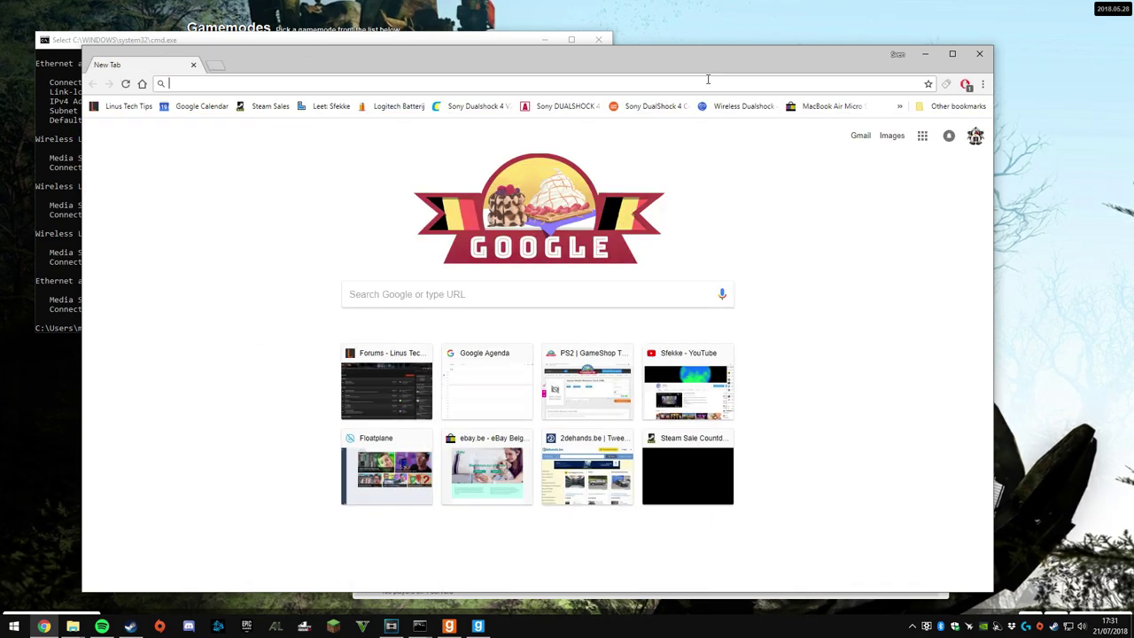
# Open the router's admin page at 192.168.1.1 and compare that address with the Default Gateway in the Command Prompt
pyautogui.write('192.168.1.1')
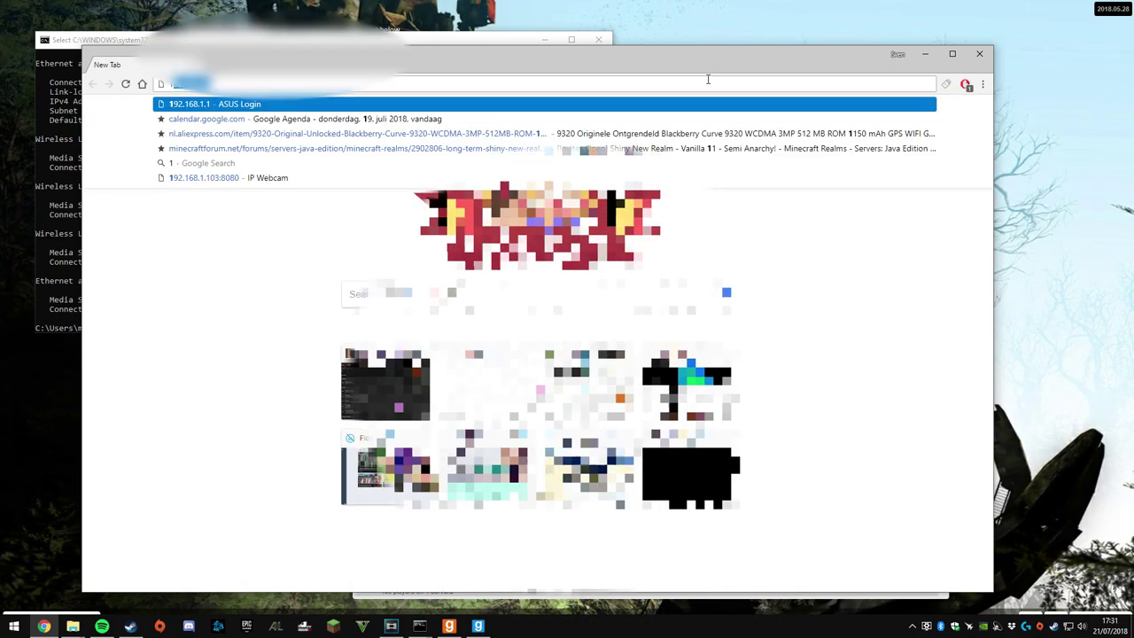
pyautogui.press('Return')
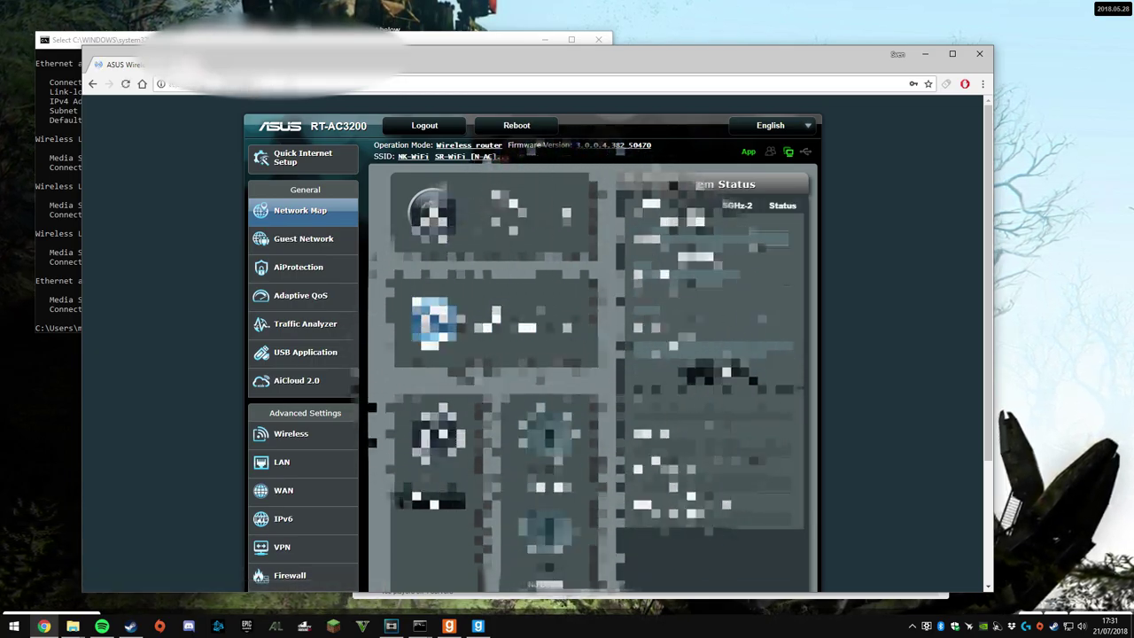
pyautogui.hotkey('alt', 'Tab')
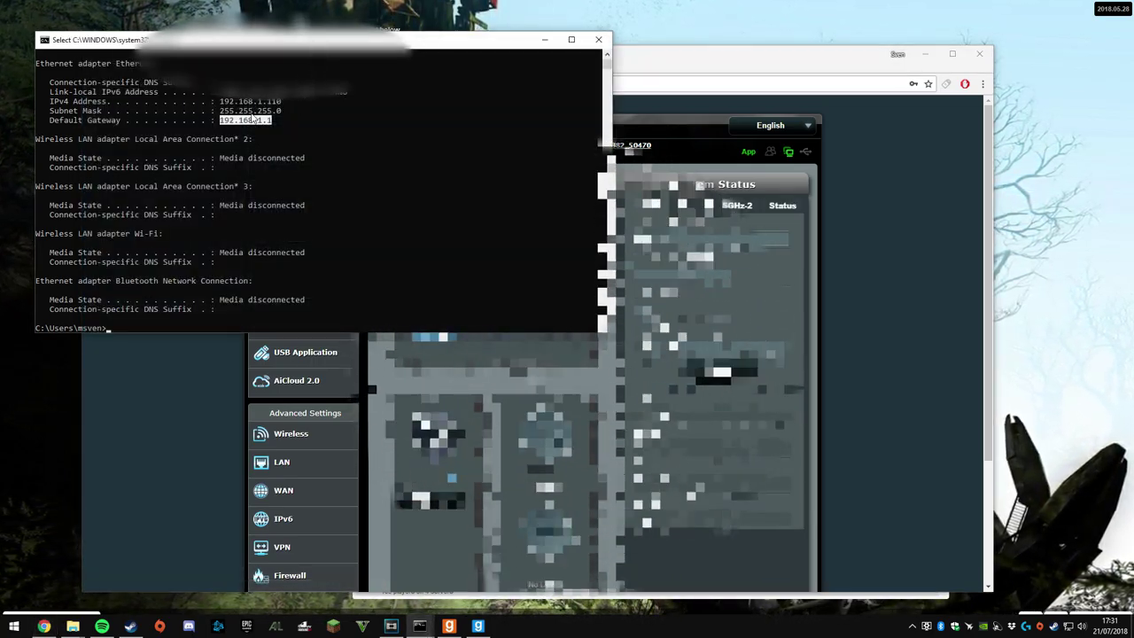
pyautogui.click(662, 97)
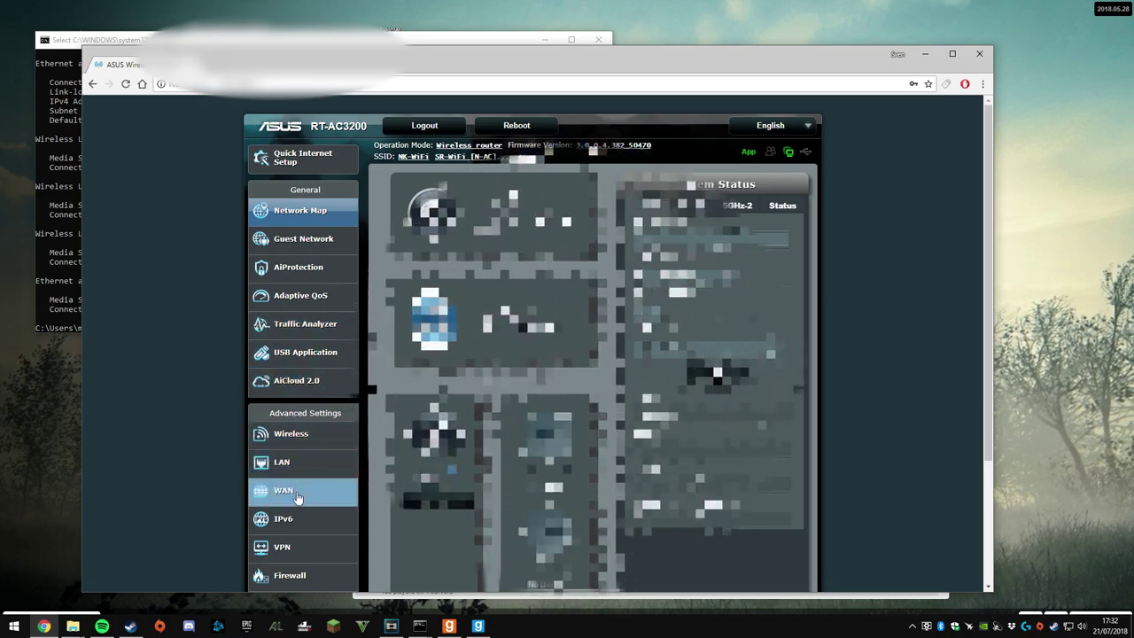
# Open the router's WAN Virtual Server / Port Forwarding page and go to the Port Range of a new forwarding rule
pyautogui.click(298, 496)
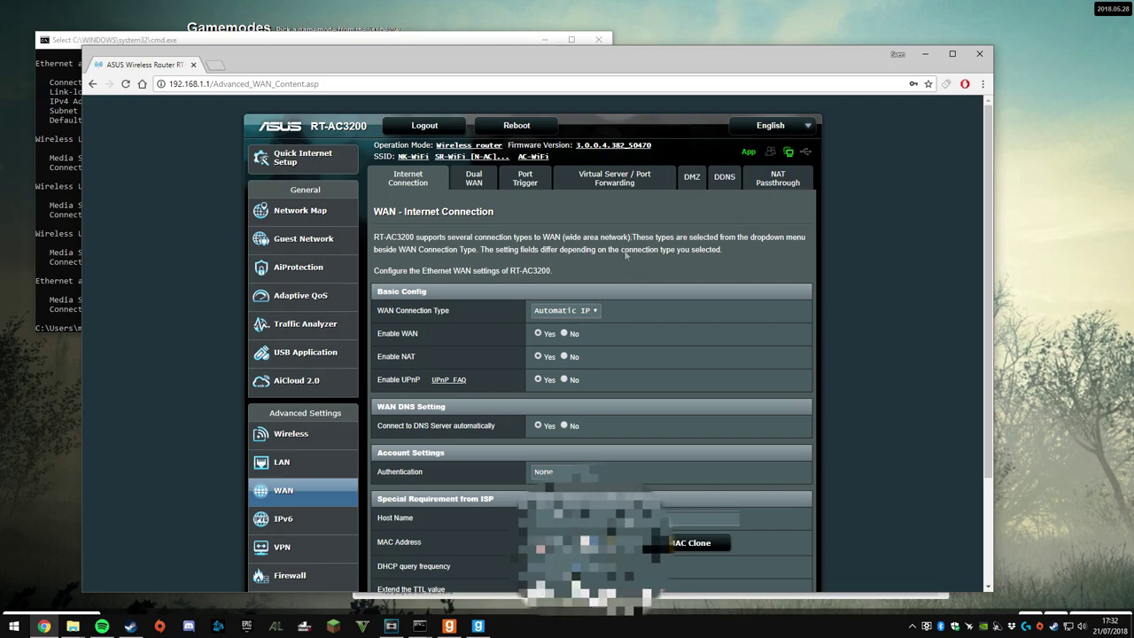
pyautogui.click(649, 181)
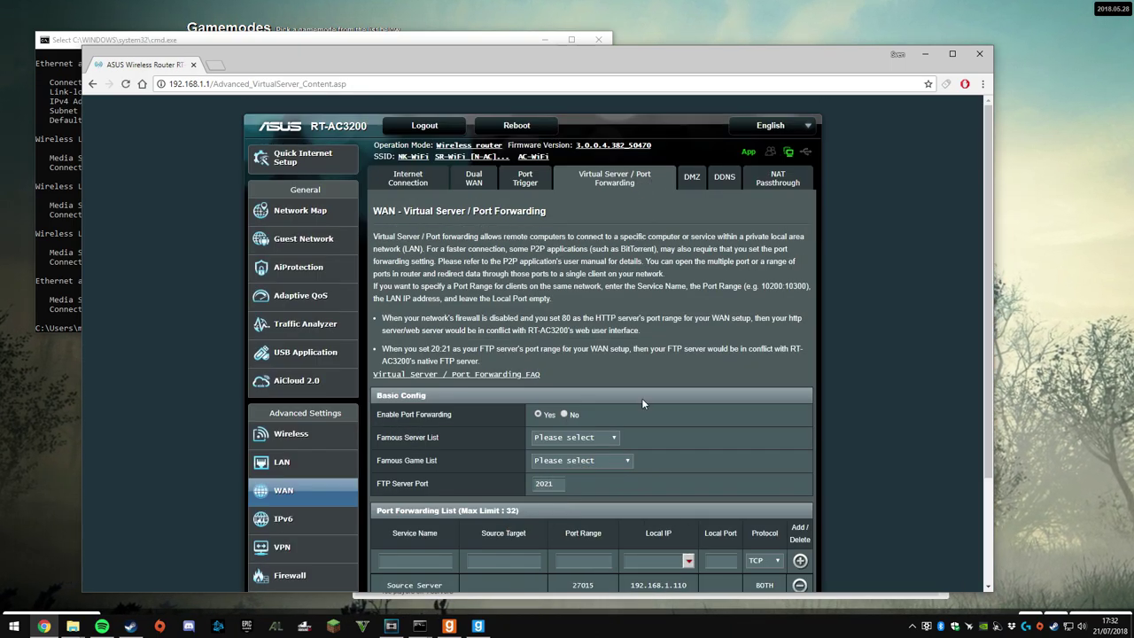
pyautogui.scroll(-3, 642, 398)
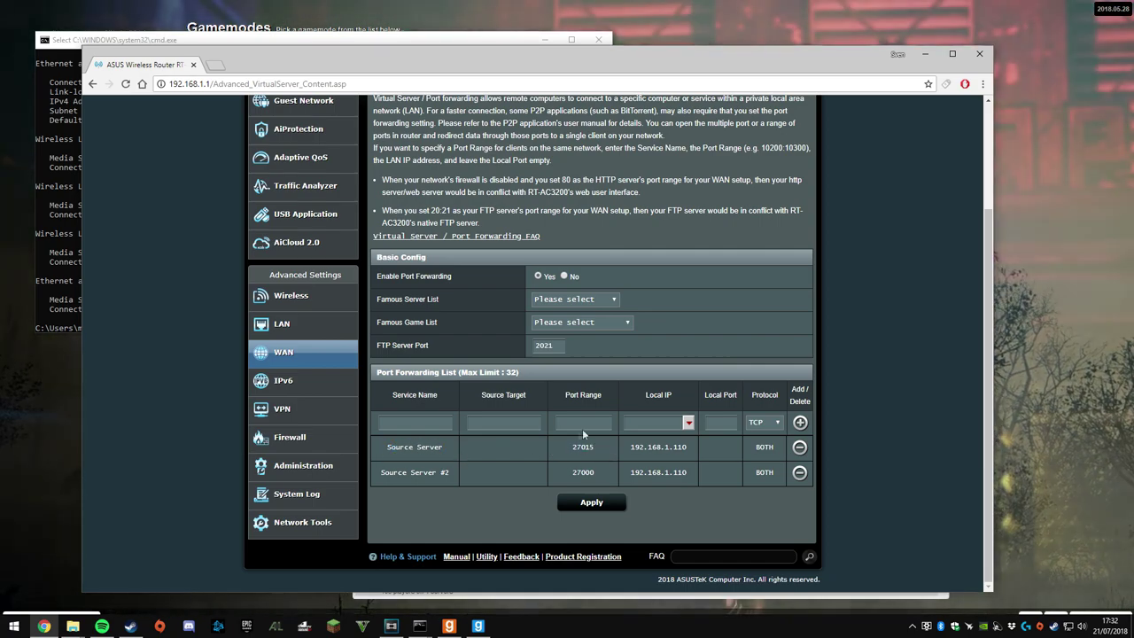
pyautogui.click(584, 430)
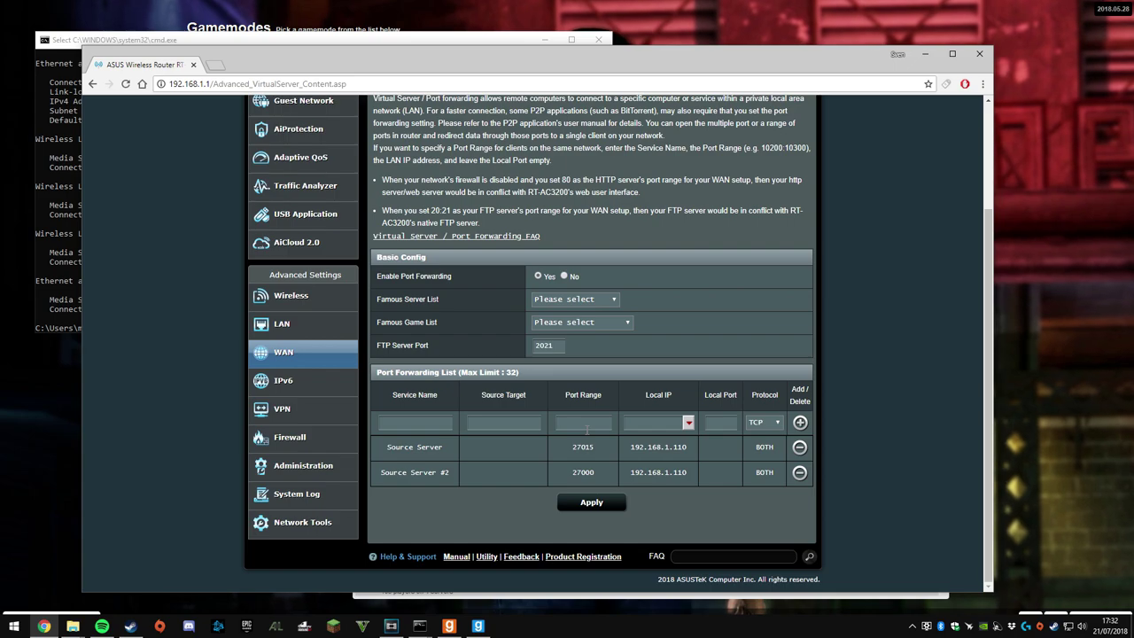
# Compare the Source Server rule's local IP with the IPv4 address in the Command Prompt and copy that IPv4 address
pyautogui.moveTo(626, 447); pyautogui.dragTo(689, 447)
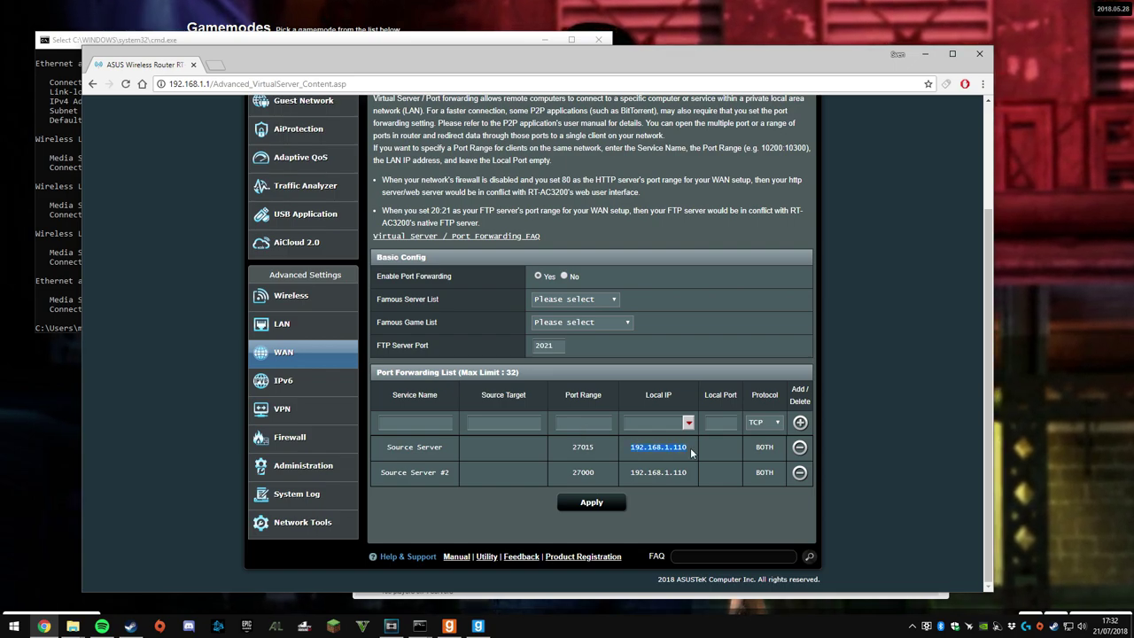
pyautogui.hotkey('alt', 'Tab')
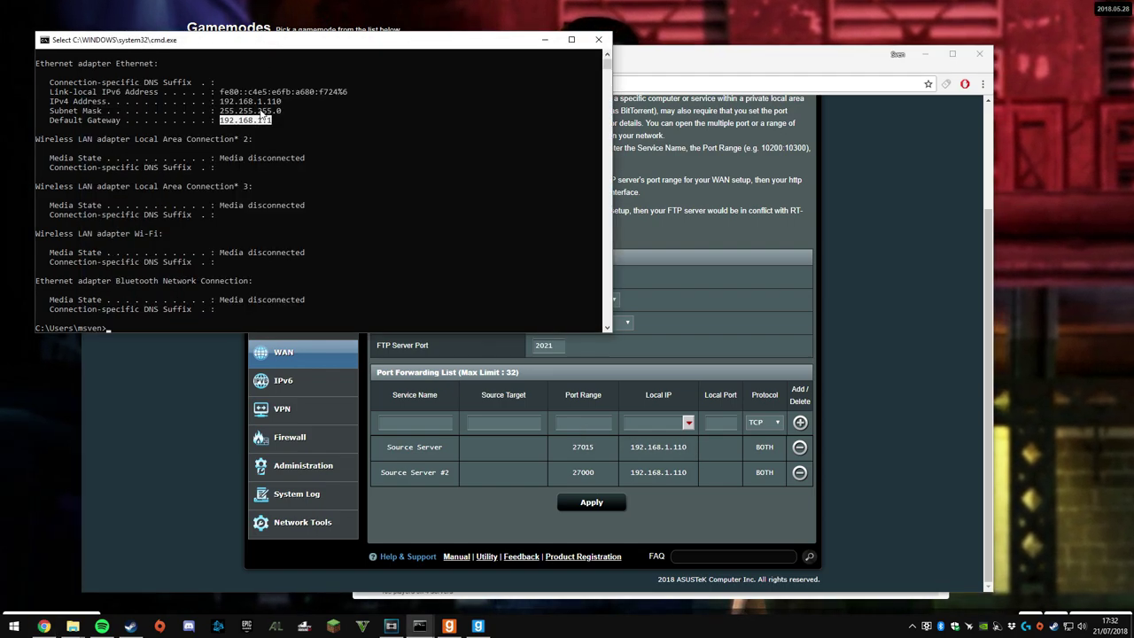
pyautogui.moveTo(280, 101); pyautogui.dragTo(220, 101)
pyautogui.hotkey('ctrl', 'c')
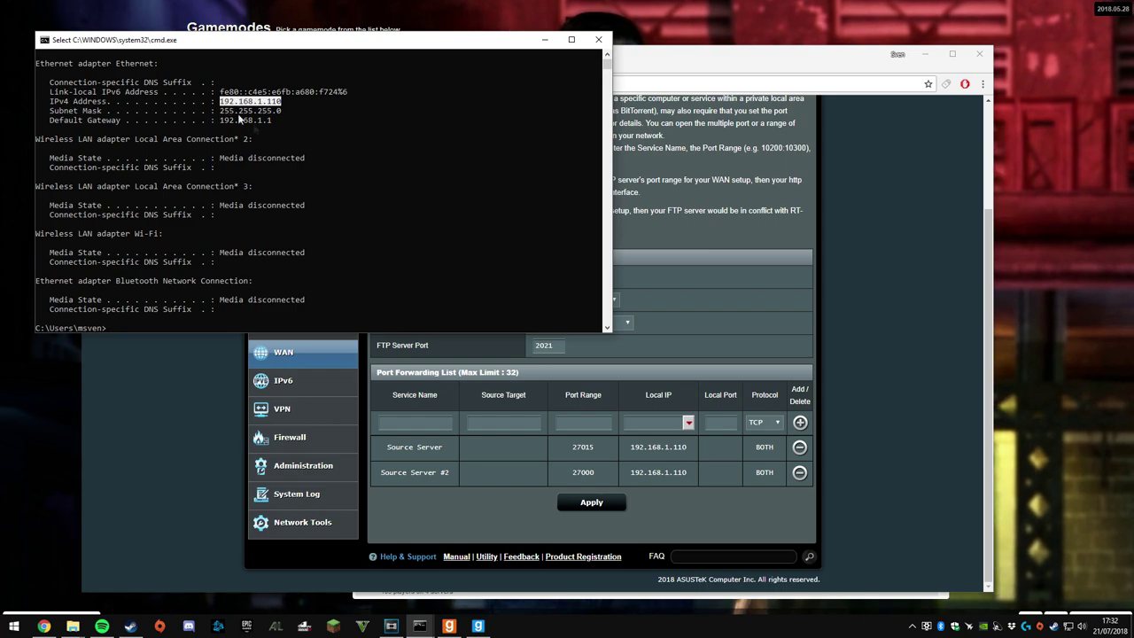
# Set the new port forwarding rule's protocol to BOTH and its local IP to 192.168.1.110
pyautogui.click(713, 446)
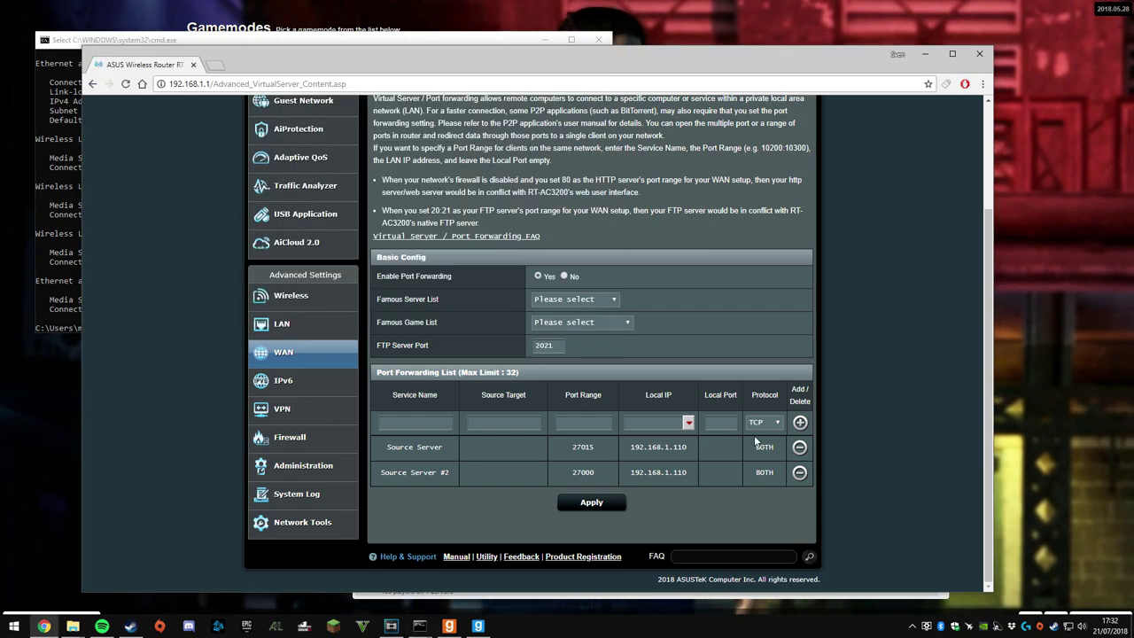
pyautogui.click(765, 426)
pyautogui.click(766, 453)
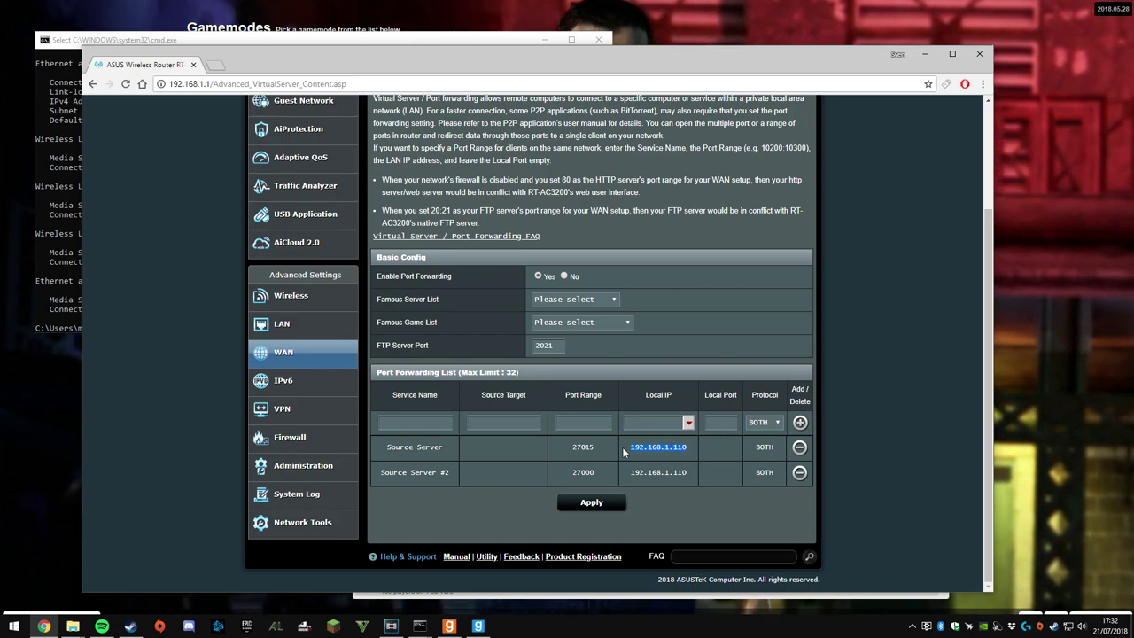
pyautogui.click(657, 422)
pyautogui.hotkey('ctrl', 'v')
# Set the new rule's port range to 27015, name it Source Server, and apply the port forwarding settings
pyautogui.moveTo(599, 448); pyautogui.dragTo(541, 448)
pyautogui.hotkey('ctrl', 'c')
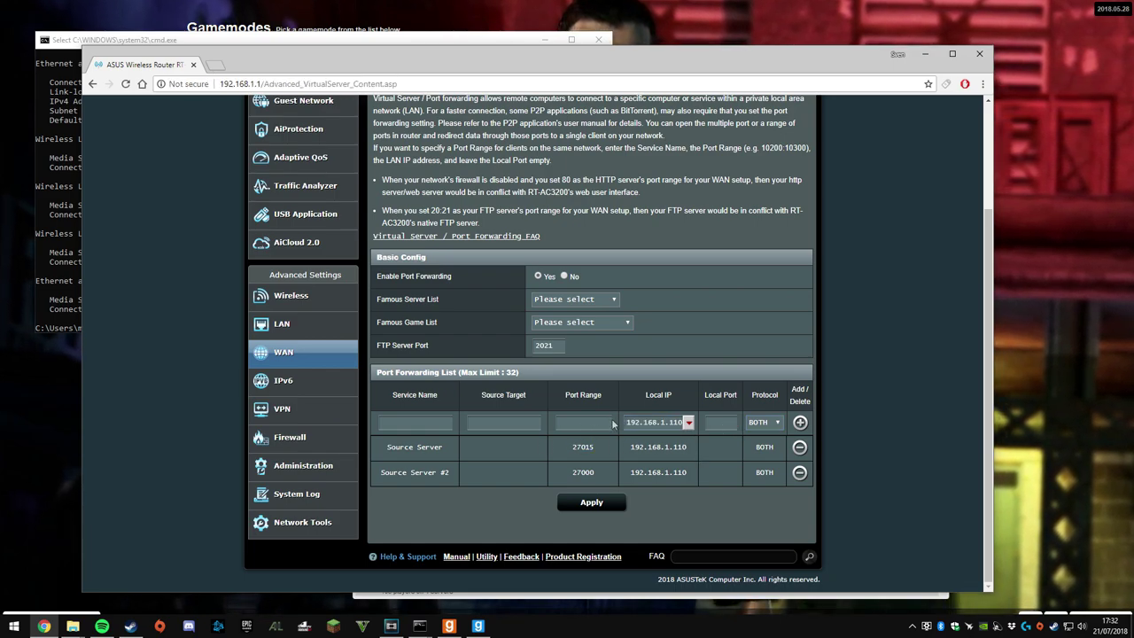
pyautogui.click(612, 422)
pyautogui.hotkey('ctrl', 'v')
pyautogui.click(423, 422)
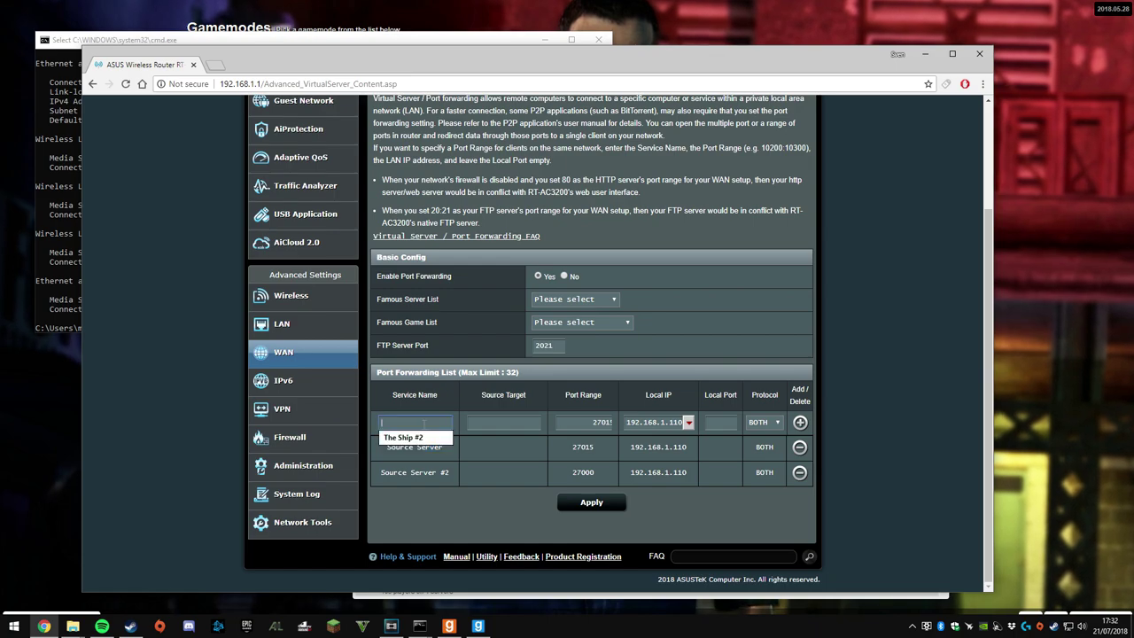
pyautogui.write('Source Server')
pyautogui.press('Home')
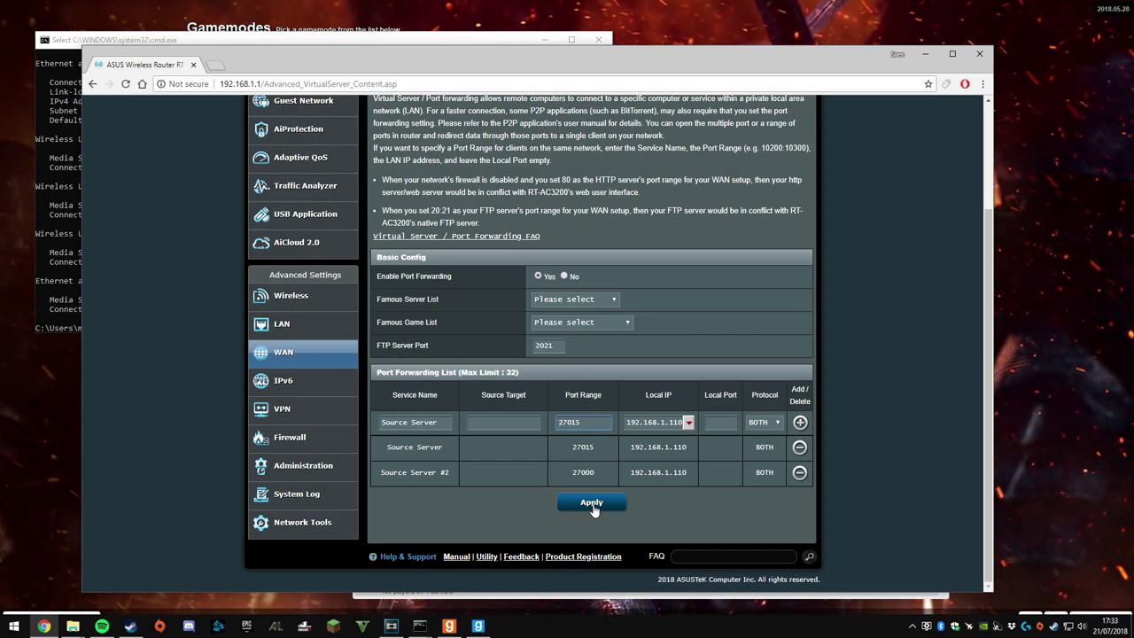
pyautogui.click(593, 506)
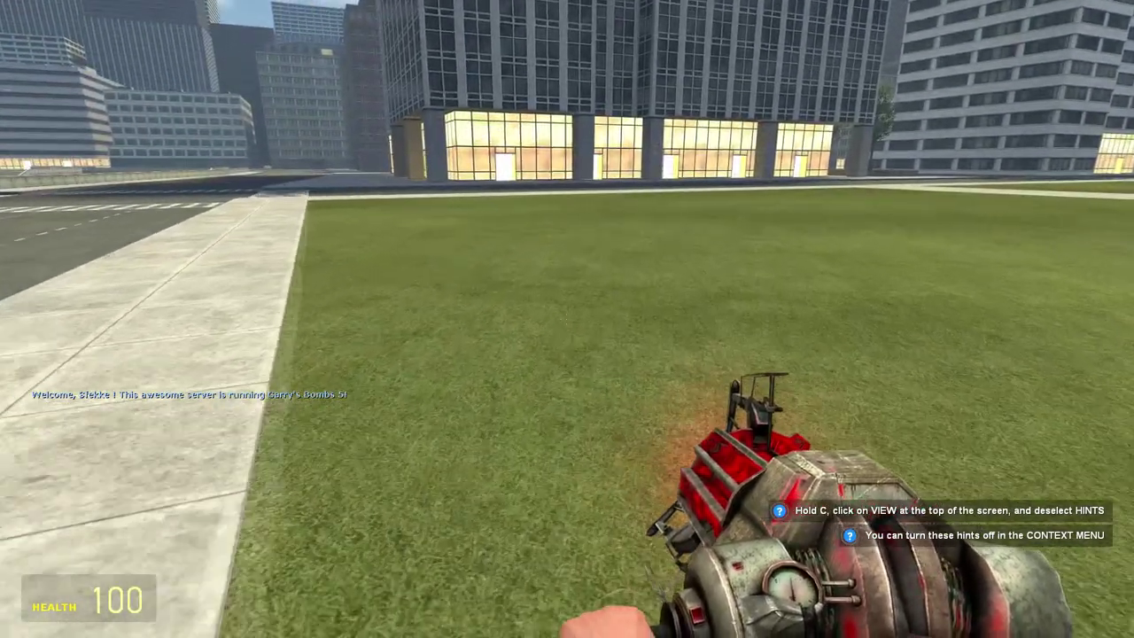
# Browse the Half-Life 2 vehicles and the Garry's Bombs 5 entity categories in the spawn menu
pyautogui.press('q')
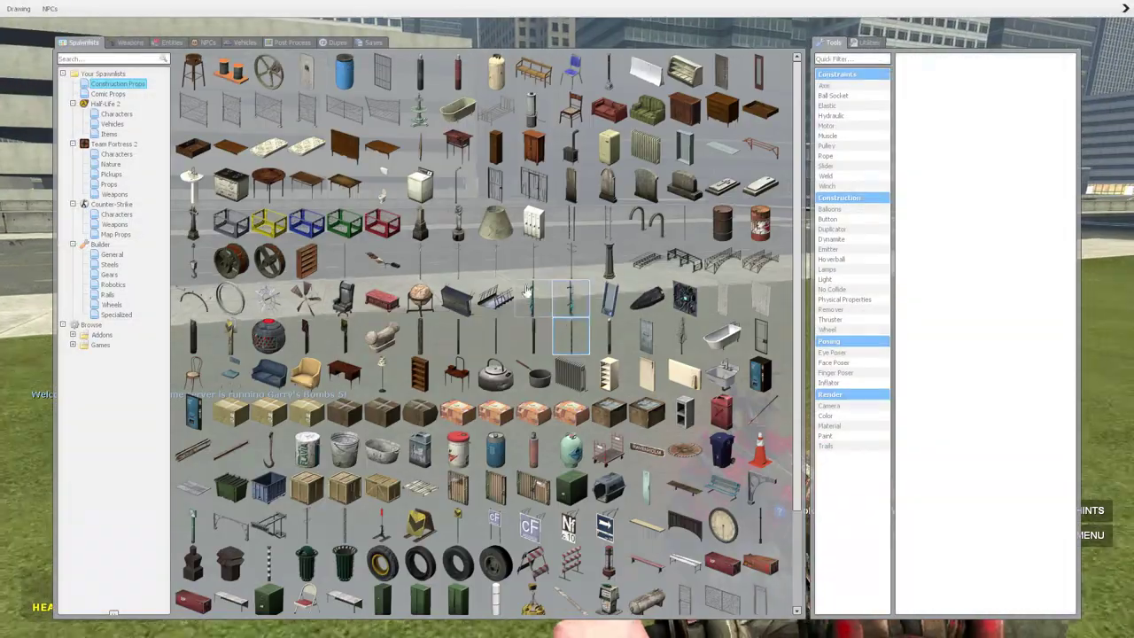
pyautogui.click(257, 42)
pyautogui.click(115, 84)
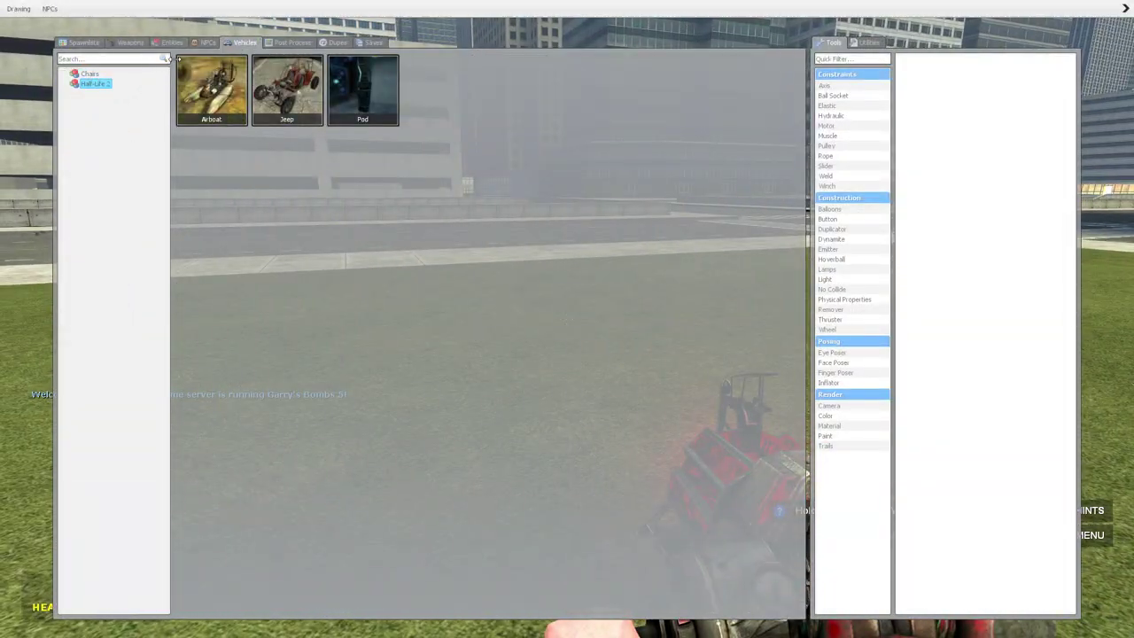
pyautogui.click(170, 43)
pyautogui.click(105, 185)
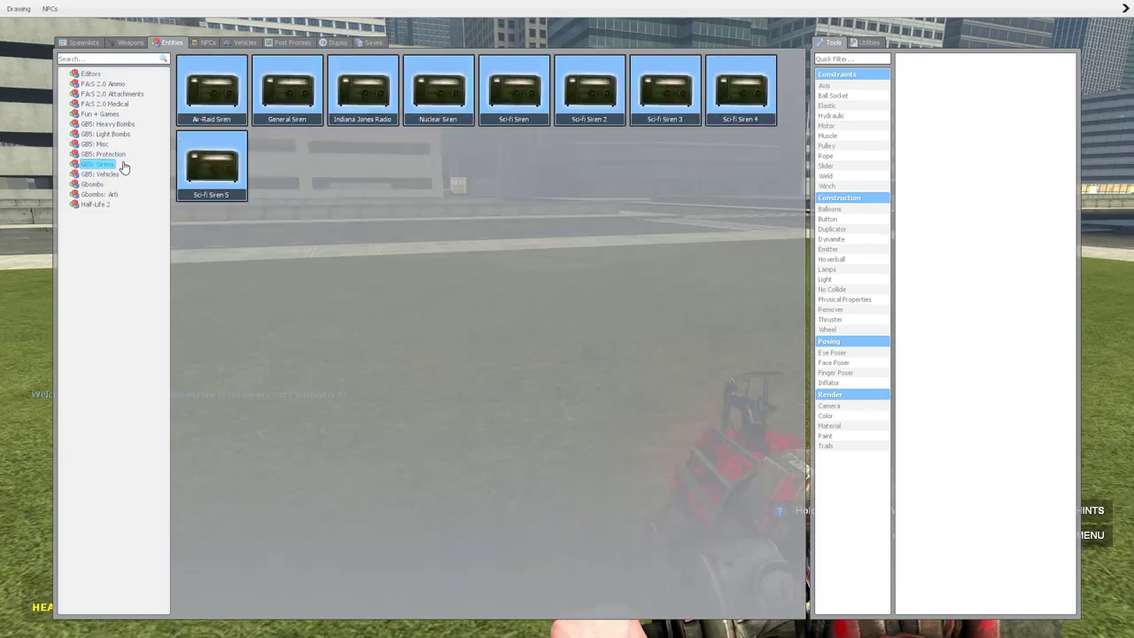
# Spawn the yellow TNT bomb from the GB5: Light Bombs entities and throw it across the park with the physics gun
pyautogui.click(122, 154)
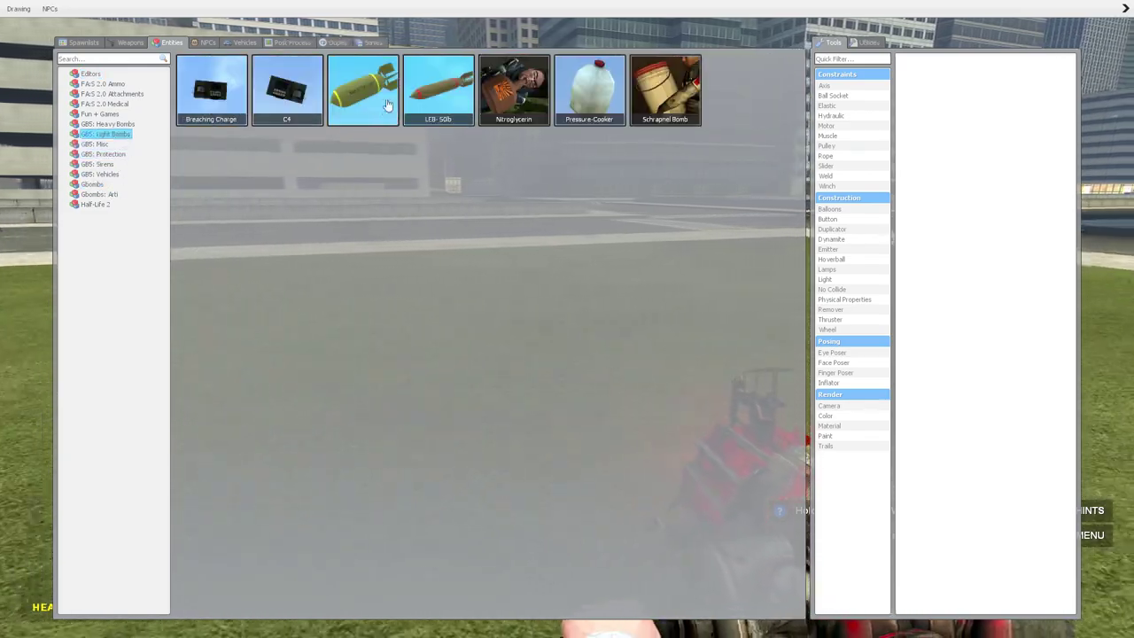
pyautogui.click(387, 104)
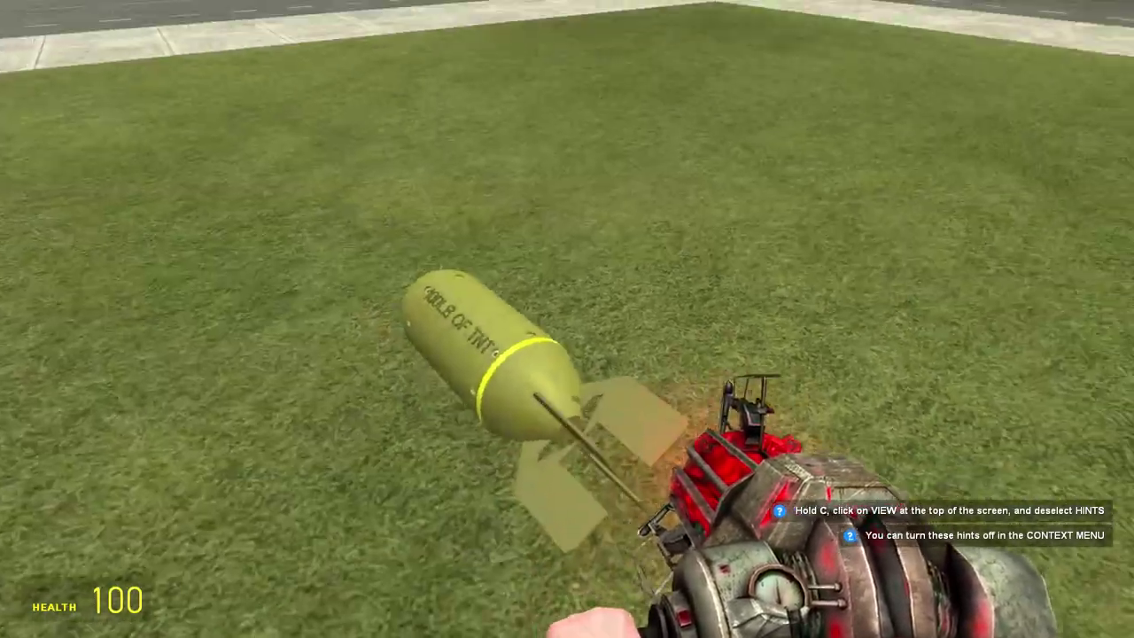
pyautogui.moveTo(567, 319); pyautogui.dragTo(567, 319)
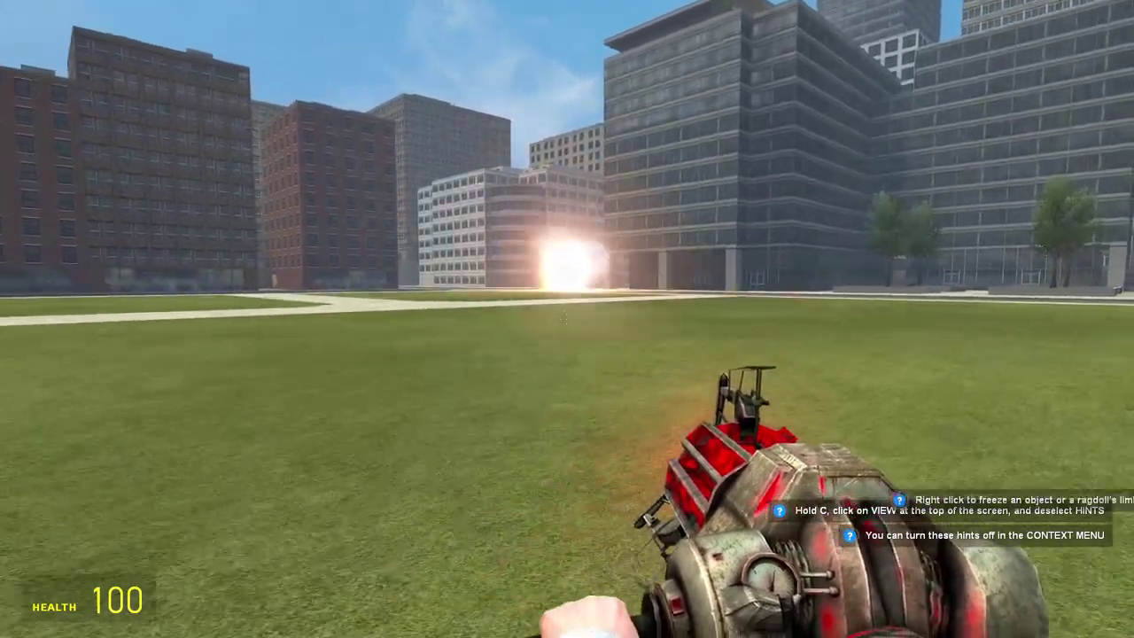
# Spawn several flask-shaped explosives on the grass, set them off, and respawn the player
pyautogui.press('q')
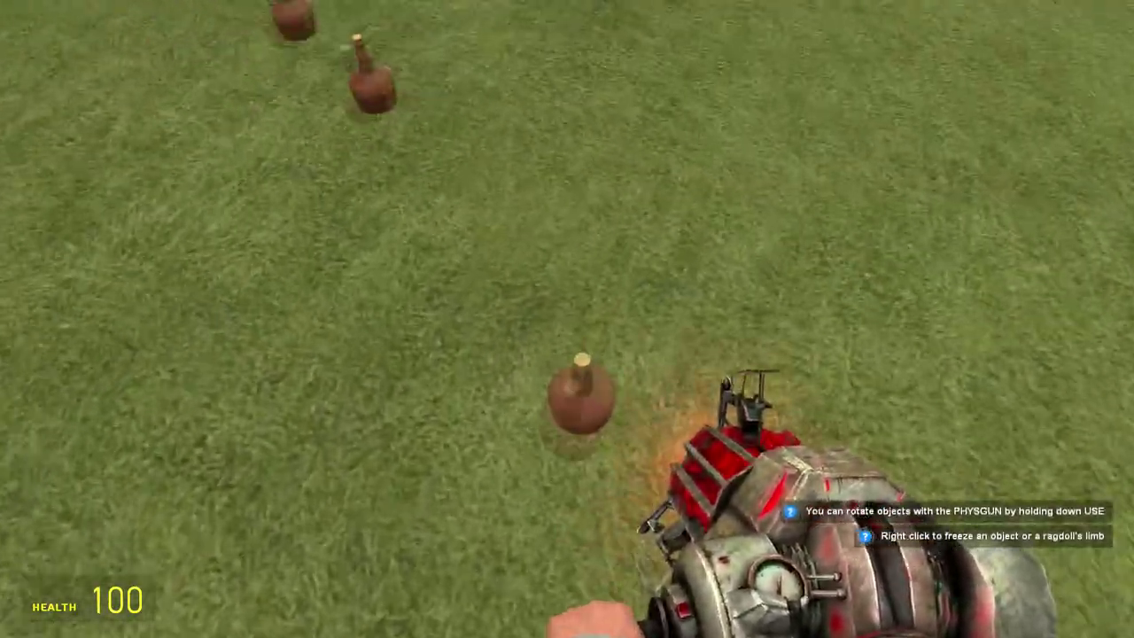
pyautogui.moveTo(567, 319); pyautogui.dragTo(567, 319)
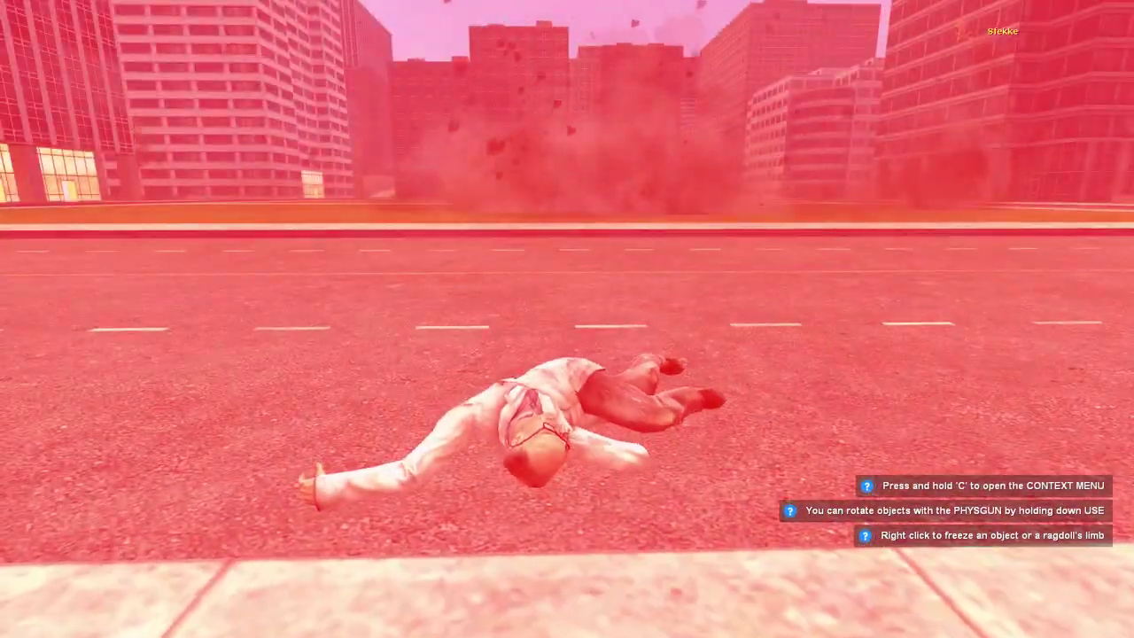
pyautogui.click(567, 319)
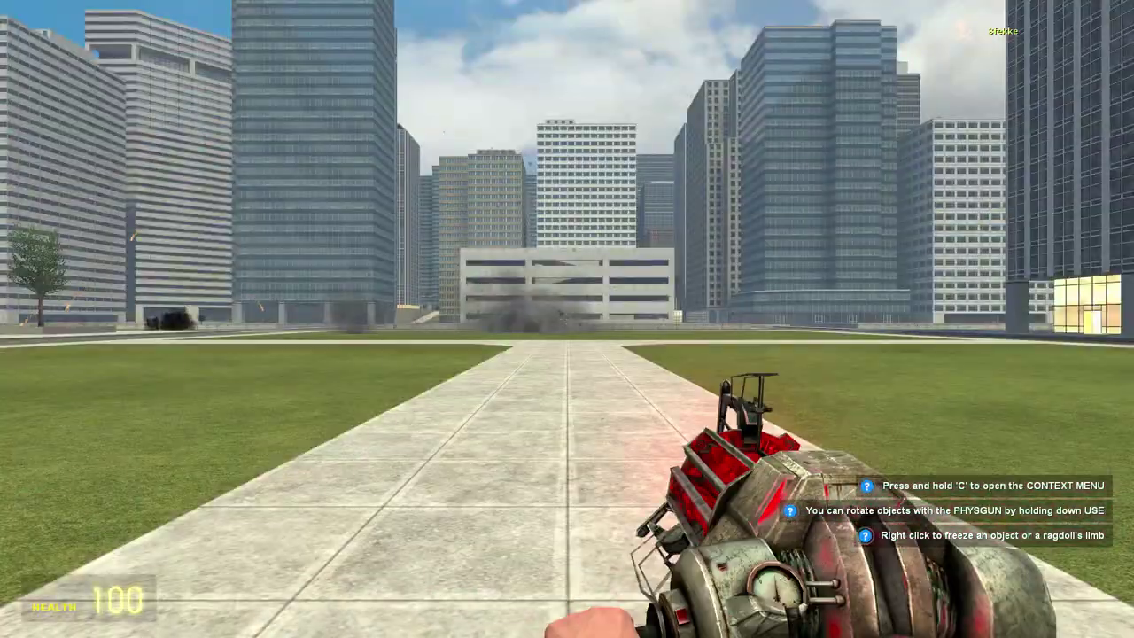
# Walk across the park to examine the explosion marks on the grass
pyautogui.press('w')
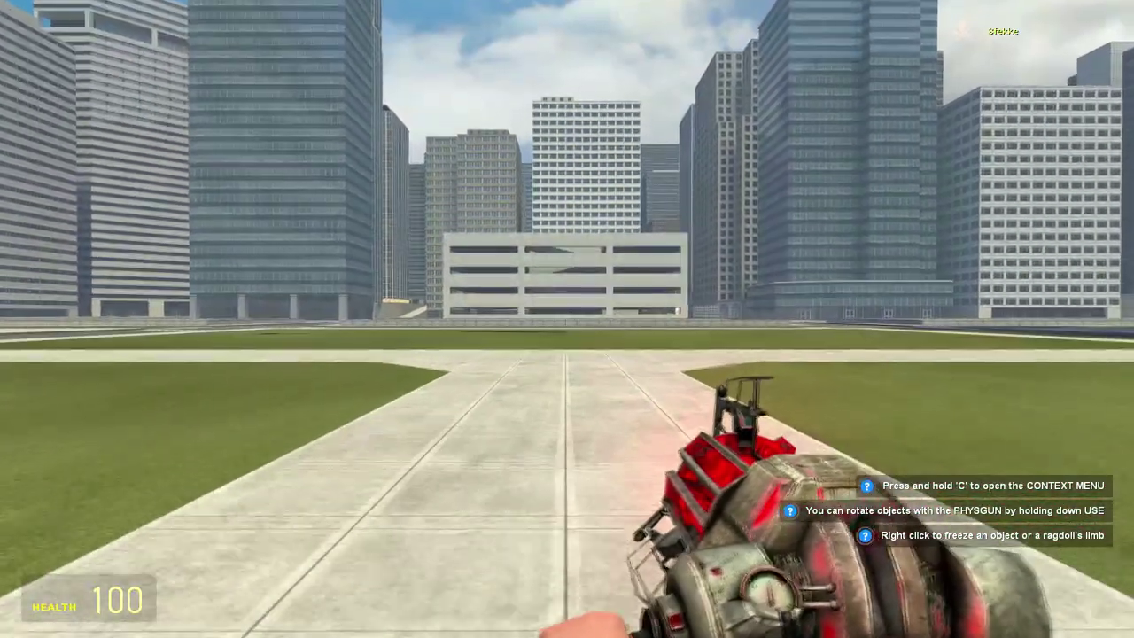
pyautogui.press('w')
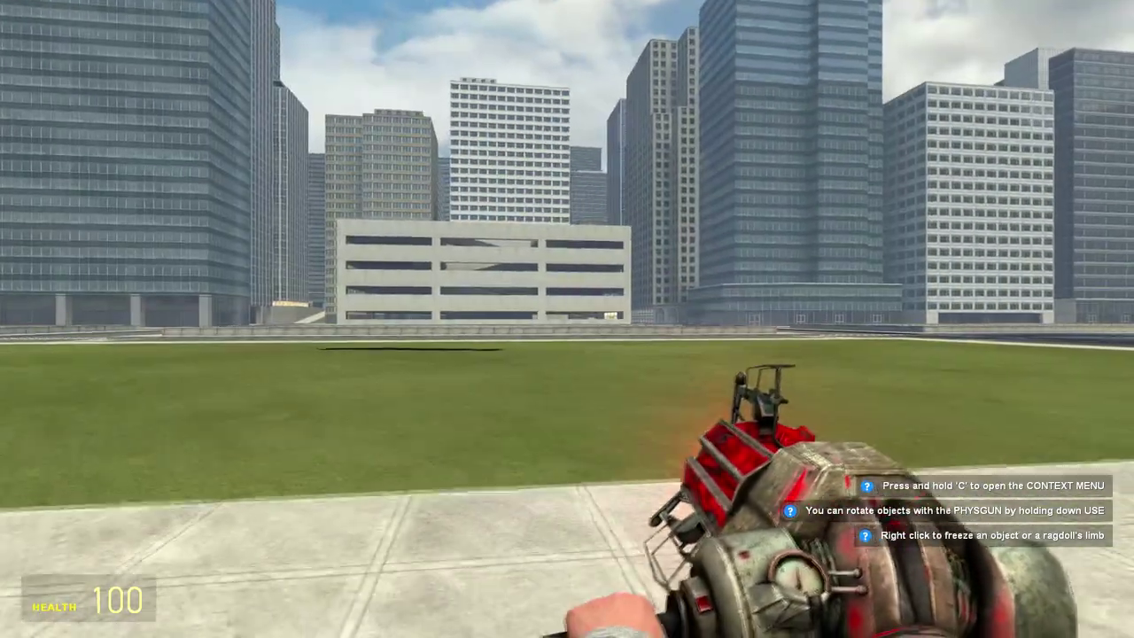
pyautogui.press('w')
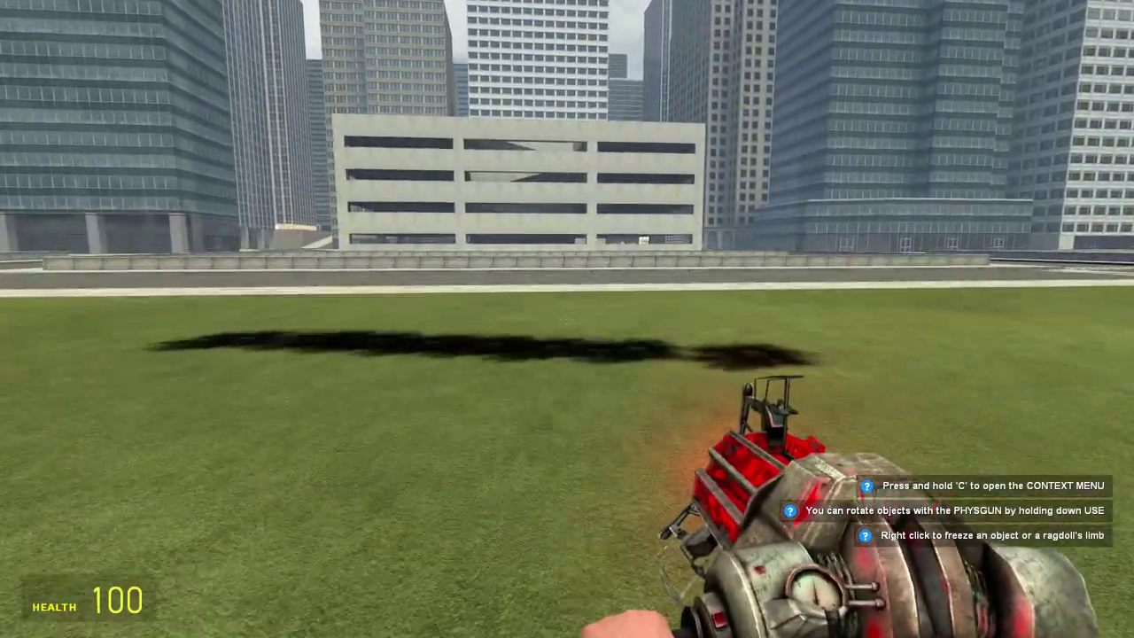
pyautogui.press('w')
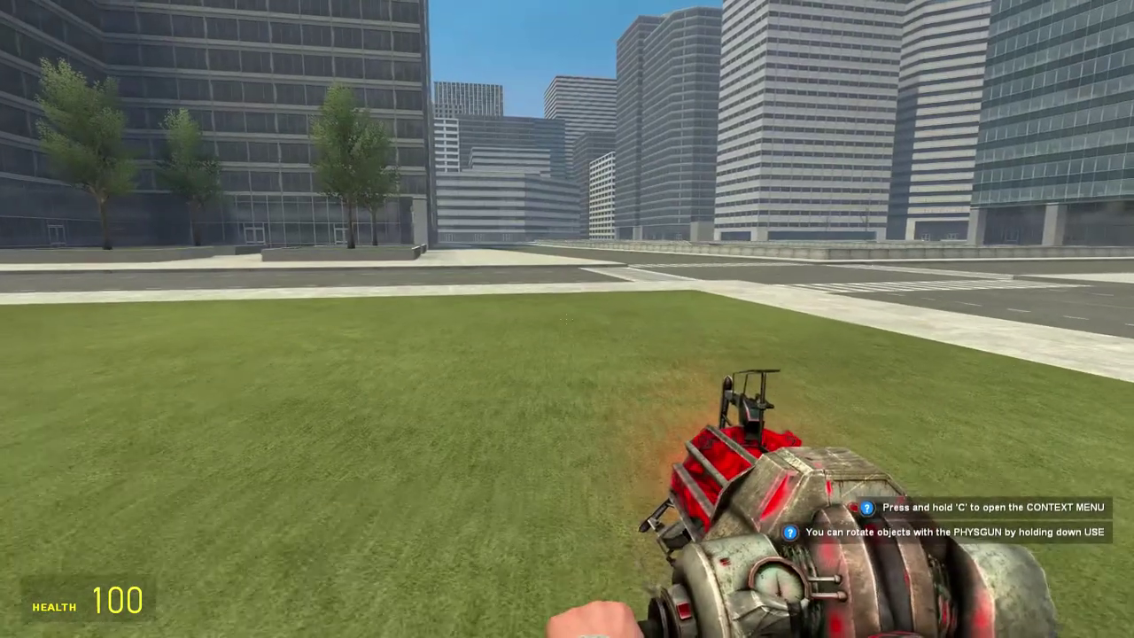
# Disconnect from the server and quit Garry's Mod
pyautogui.press('Escape')
pyautogui.click(87, 622)
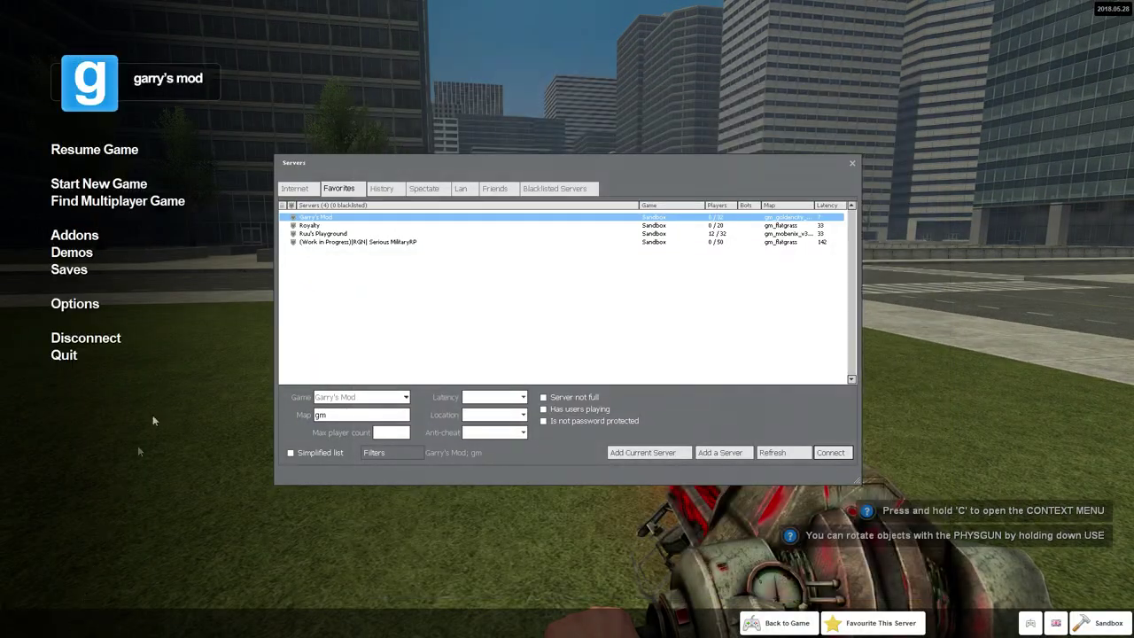
pyautogui.click(104, 343)
pyautogui.click(71, 301)
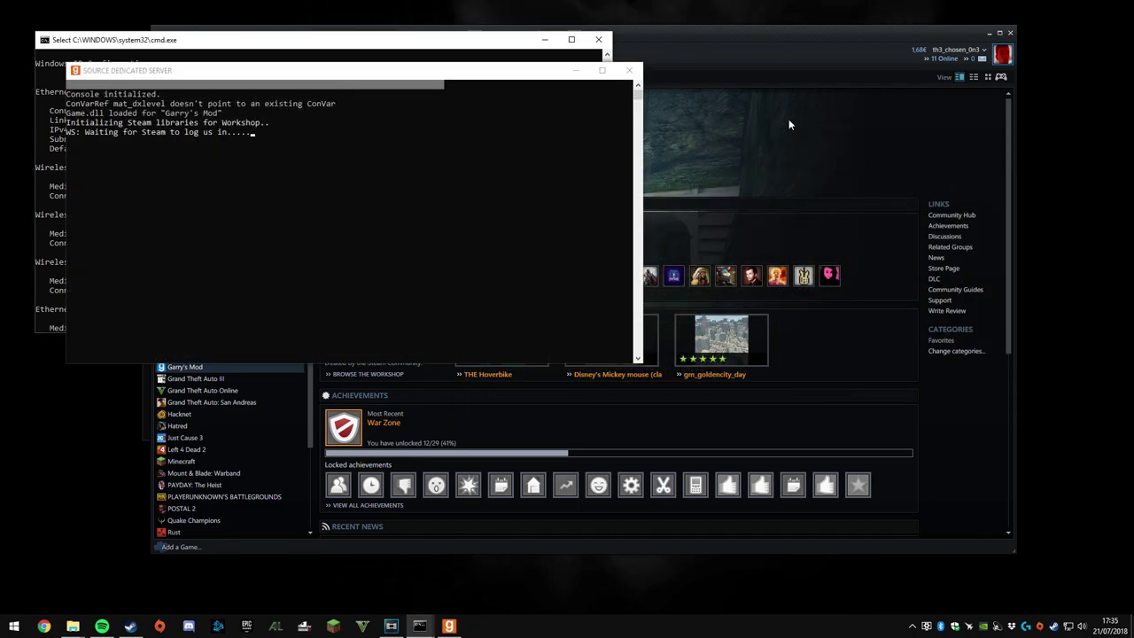
# Shut down the restarted Source Dedicated Server, the Command Prompt and the srcds.com Watchdog script
pyautogui.click(629, 70)
pyautogui.click(599, 41)
pyautogui.click(419, 625)
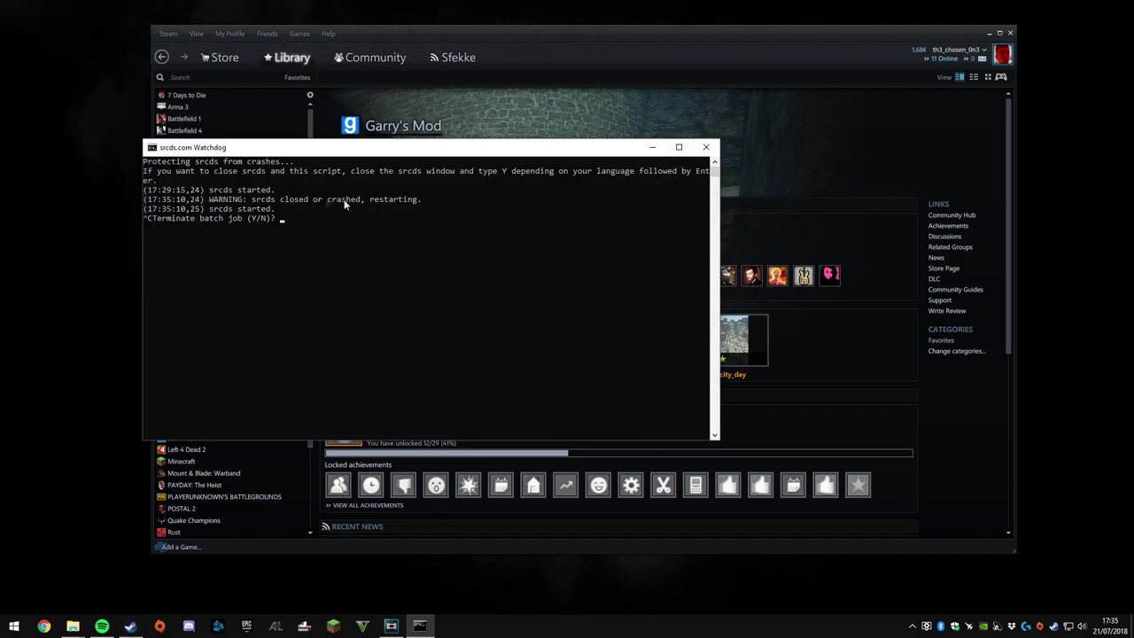
pyautogui.click(705, 147)
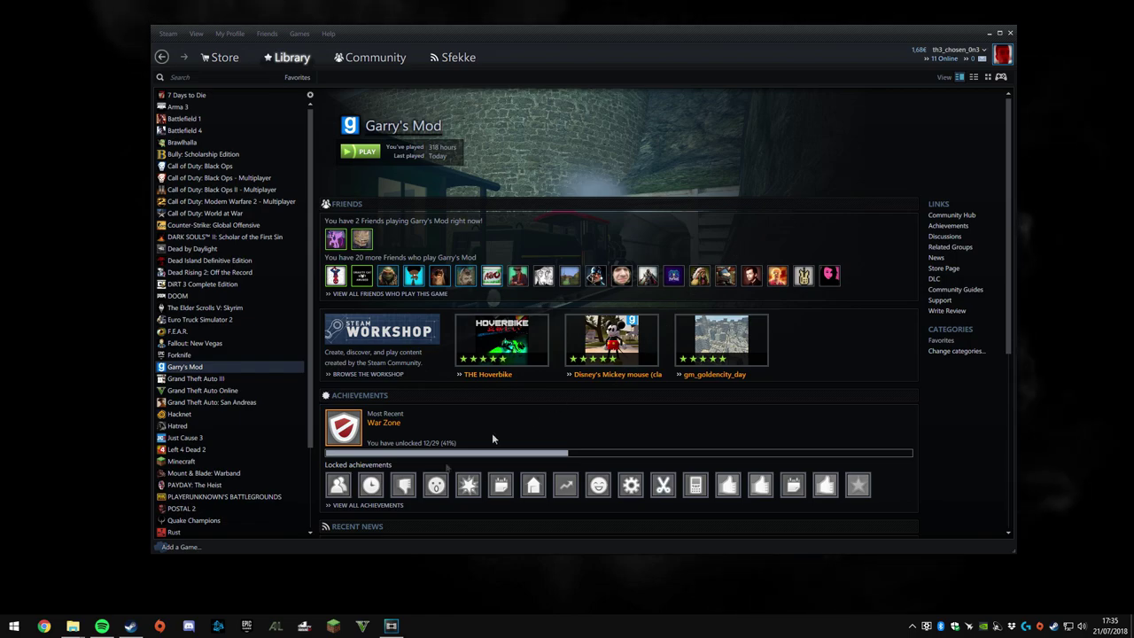
# Review the SteamCMD folder with Steam Update.bat and the Garrysmod server folder on Local Disk (C:)
pyautogui.moveTo(82, 627)
pyautogui.click(54, 584)
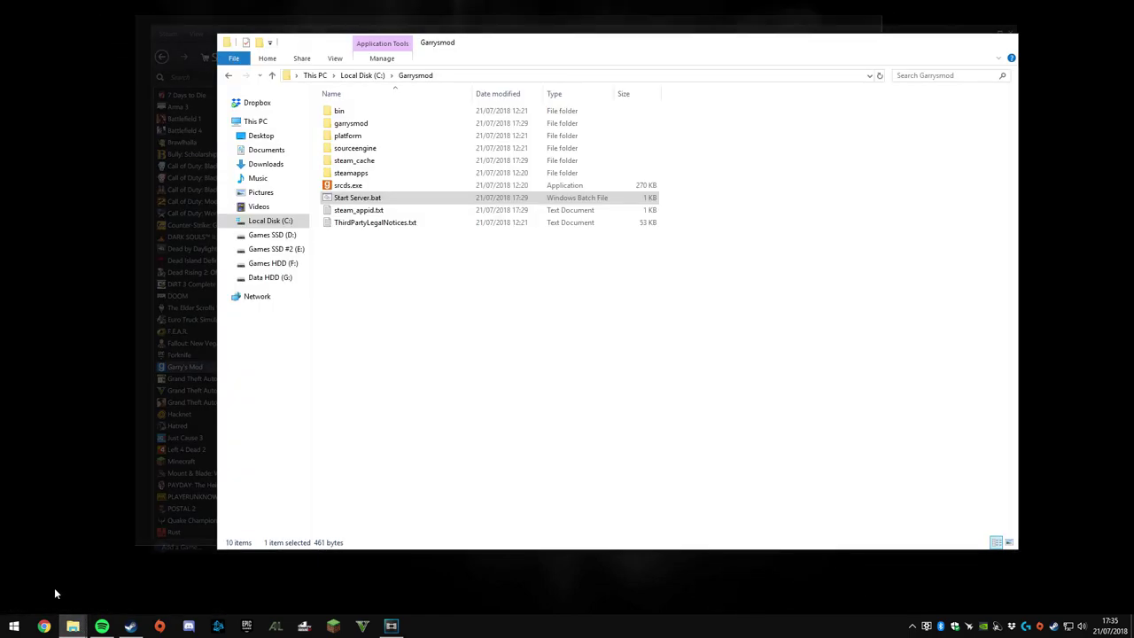
pyautogui.click(363, 75)
pyautogui.doubleClick(384, 162)
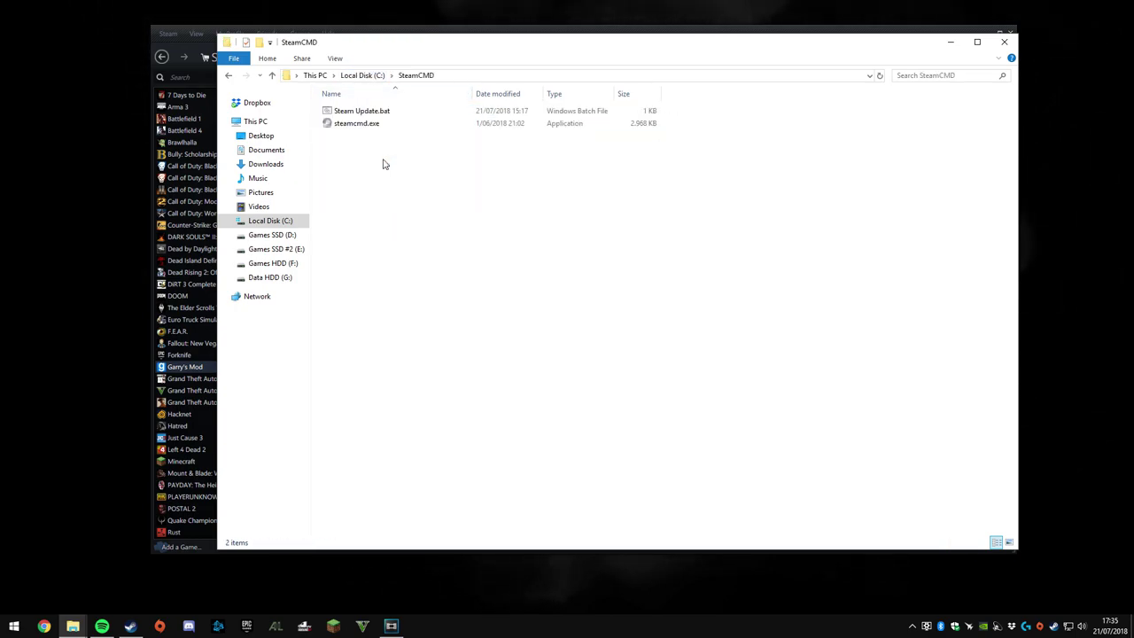
pyautogui.click(376, 111)
pyautogui.click(373, 76)
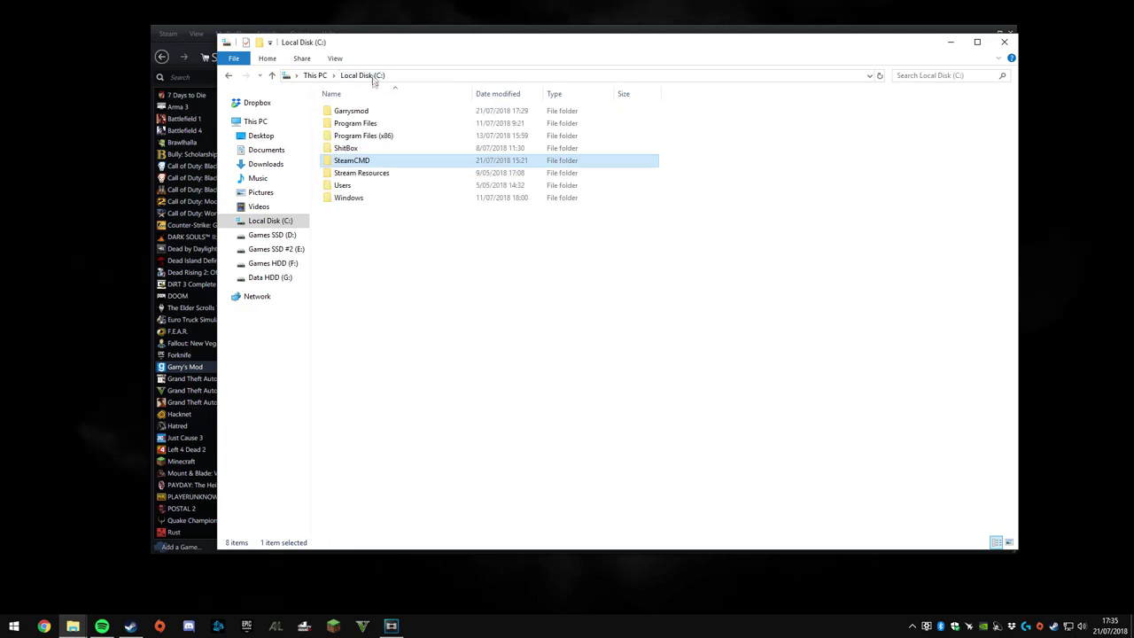
pyautogui.doubleClick(363, 112)
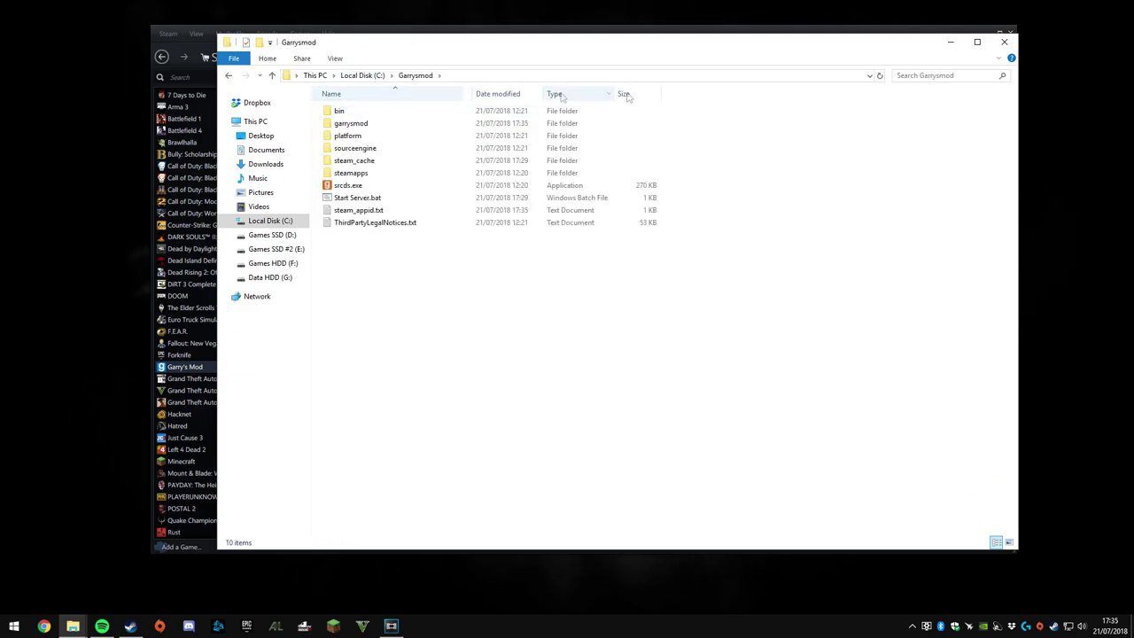
# Minimize the Garrysmod folder window and open the own profile page in Steam
pyautogui.click(950, 42)
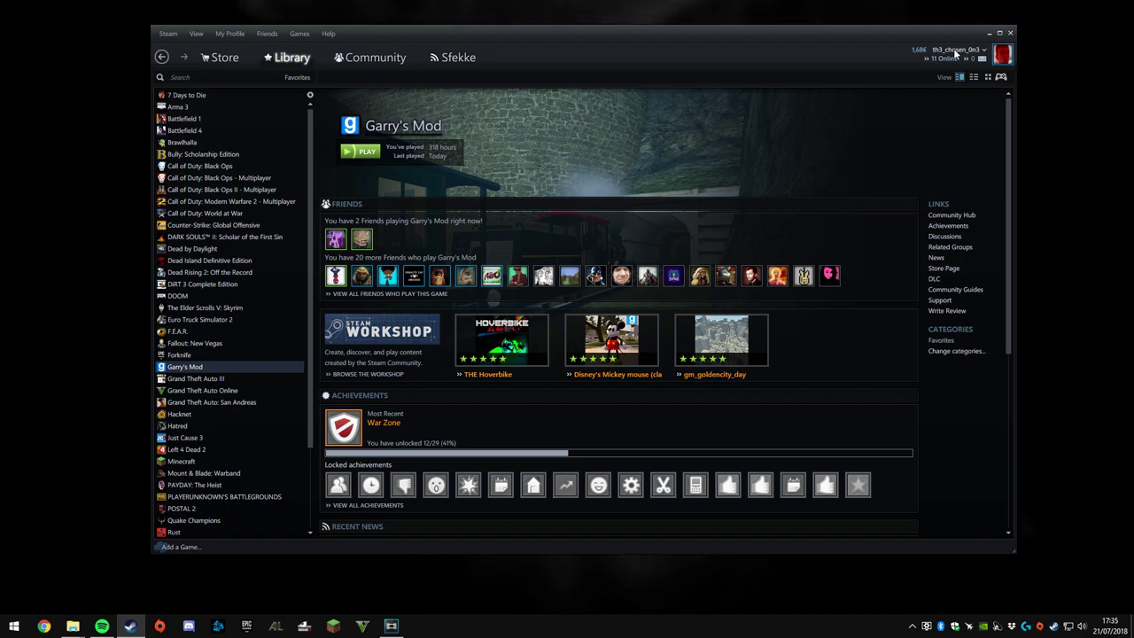
pyautogui.click(461, 89)
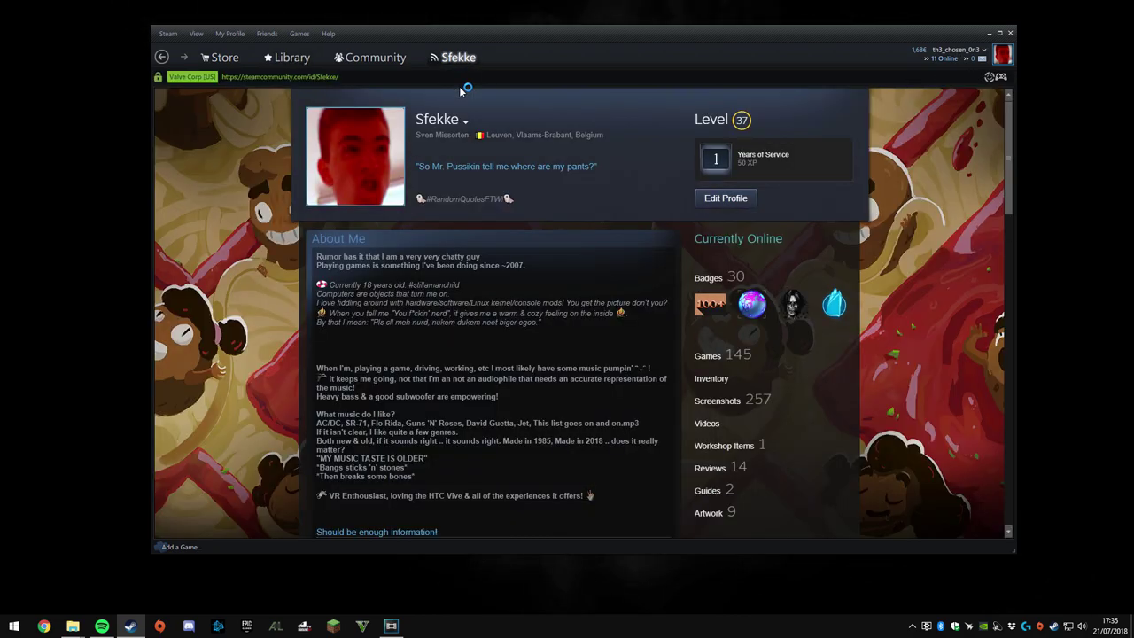